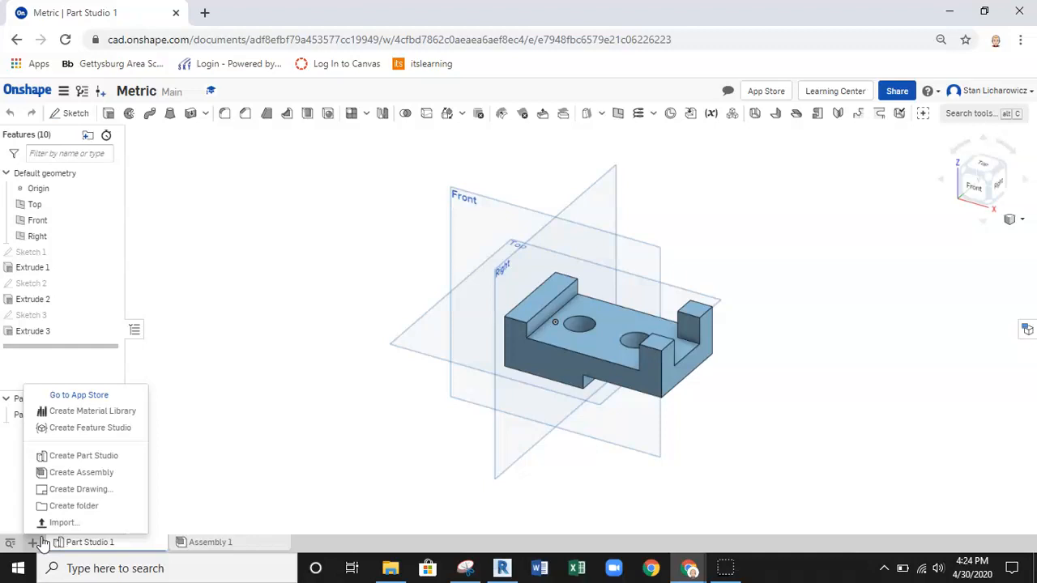
Create a new drawing from the ANSI_A_INCH.dwt template with no views.
{"action": "left_click", "coordinate": [55, 496]}
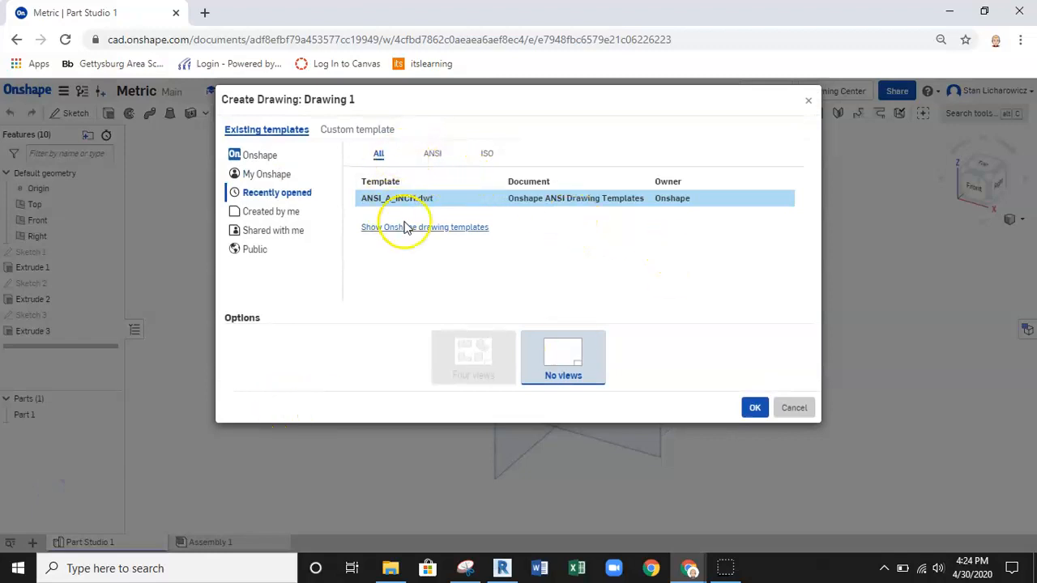
{"action": "left_click", "coordinate": [433, 154]}
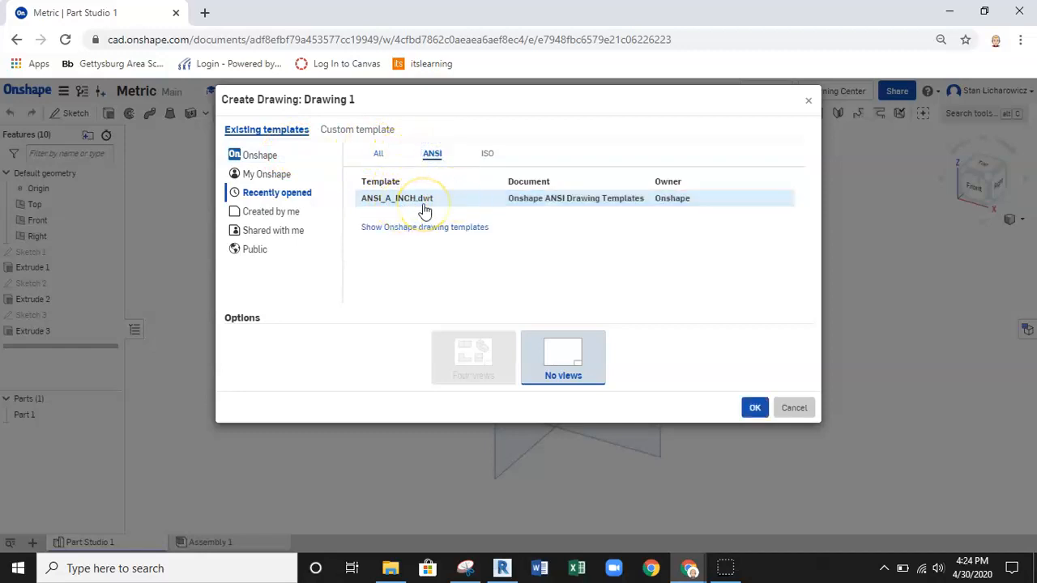
{"action": "left_click", "coordinate": [487, 154]}
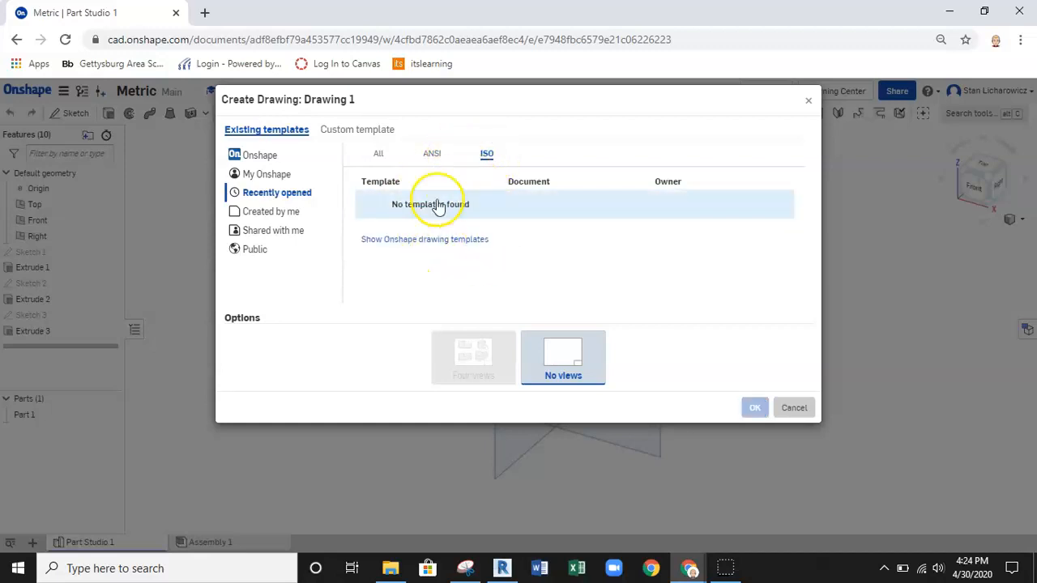
{"action": "left_click", "coordinate": [432, 154]}
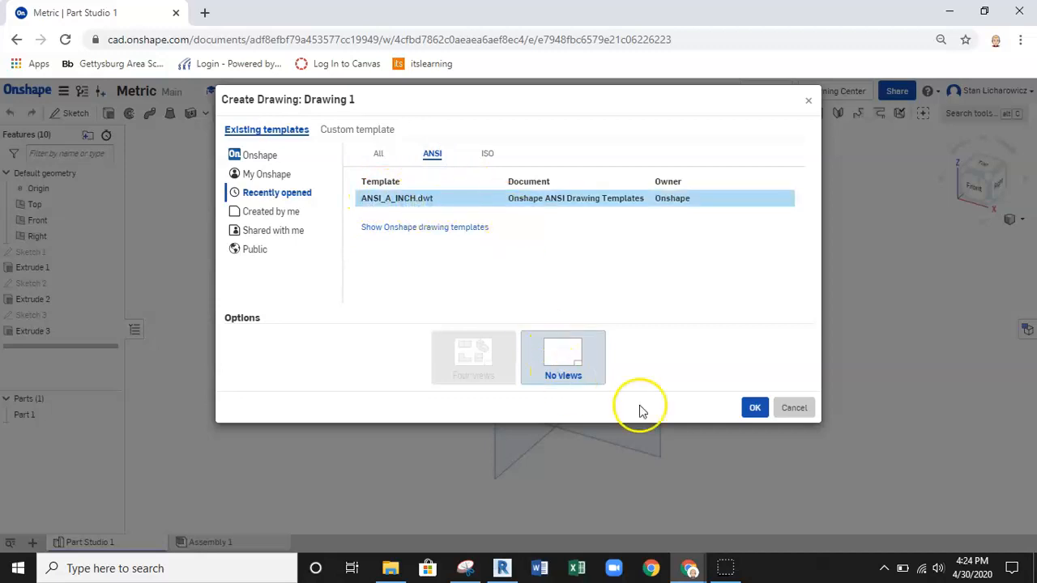
{"action": "left_click", "coordinate": [754, 409]}
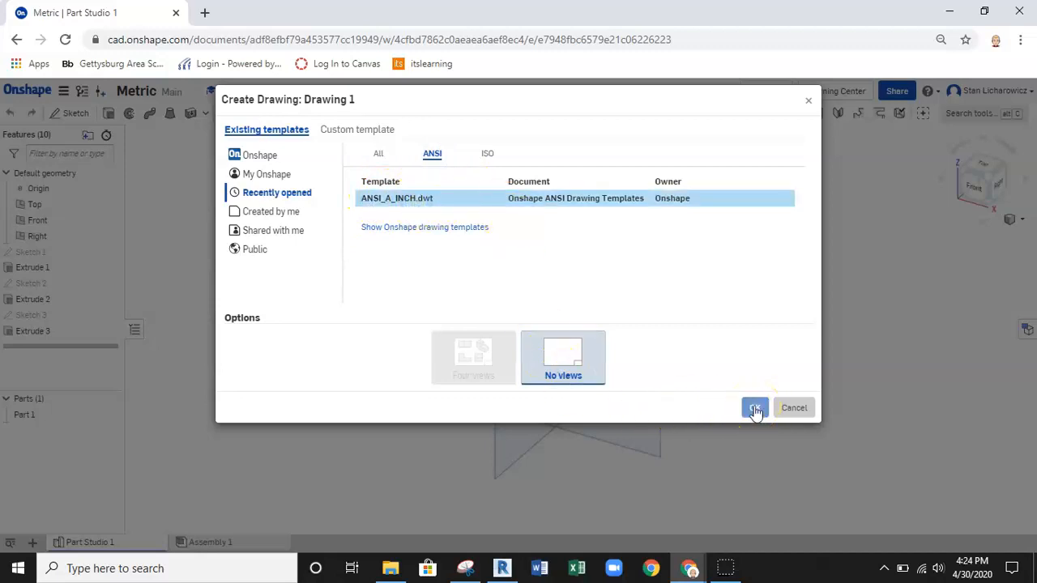
{"action": "left_click", "coordinate": [754, 407]}
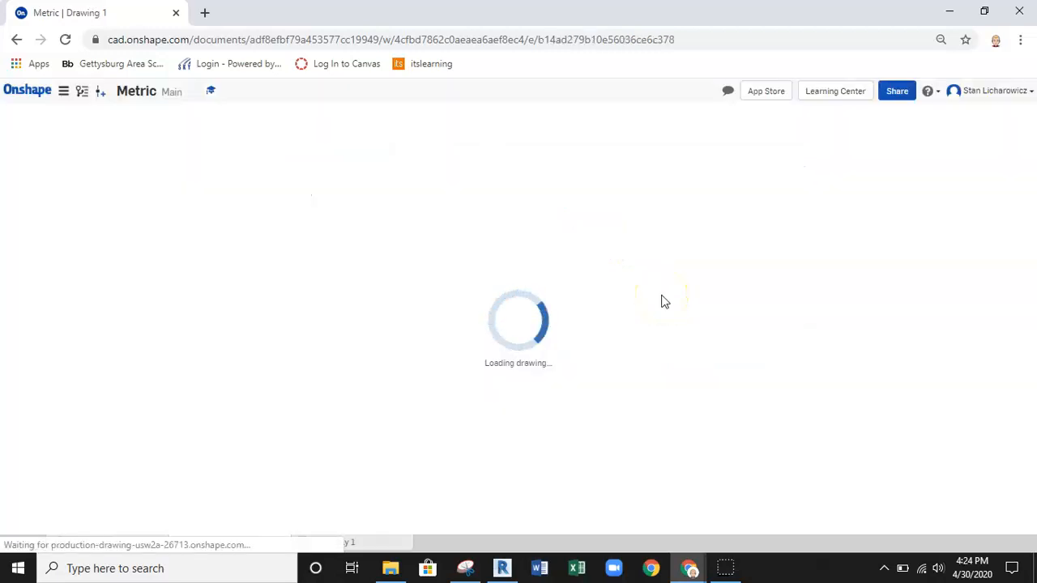
{"action": "left_click", "coordinate": [774, 269]}
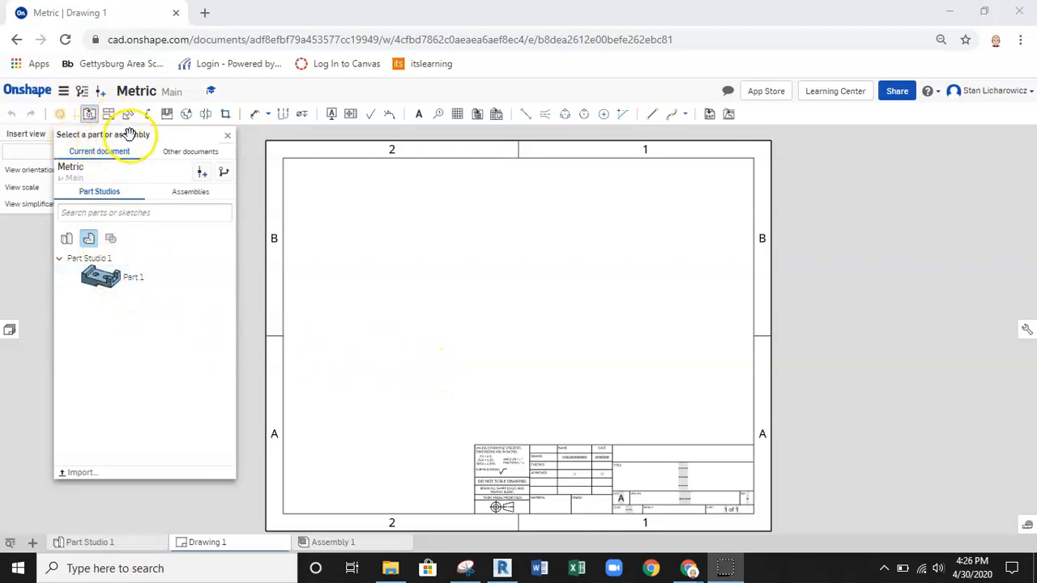
Start inserting a view and choose Part 1 from Part Studio 1 as its source.
{"action": "left_click", "coordinate": [226, 134]}
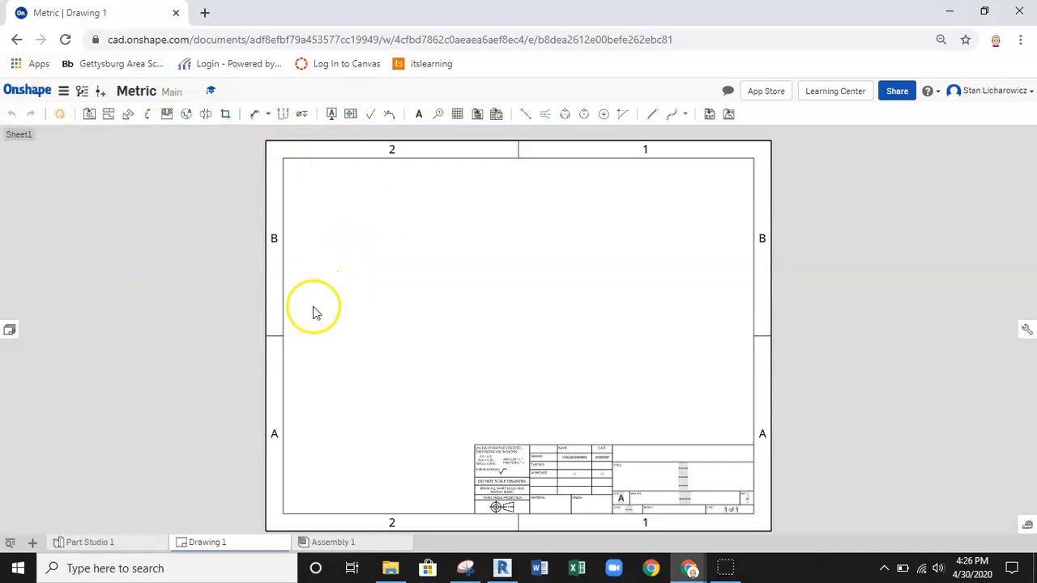
{"action": "left_click", "coordinate": [92, 118]}
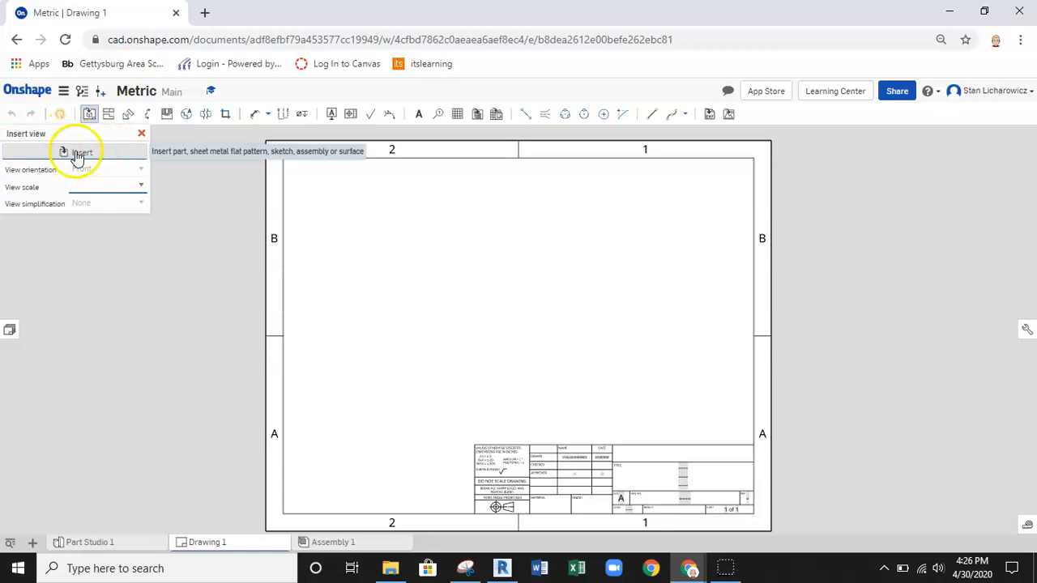
{"action": "left_click", "coordinate": [77, 154]}
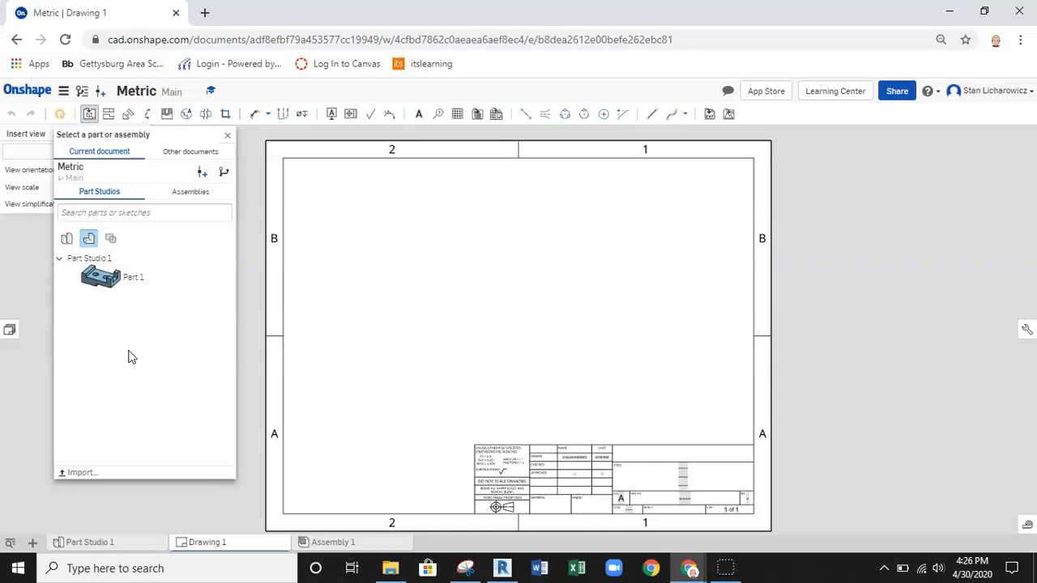
{"action": "left_click", "coordinate": [132, 278]}
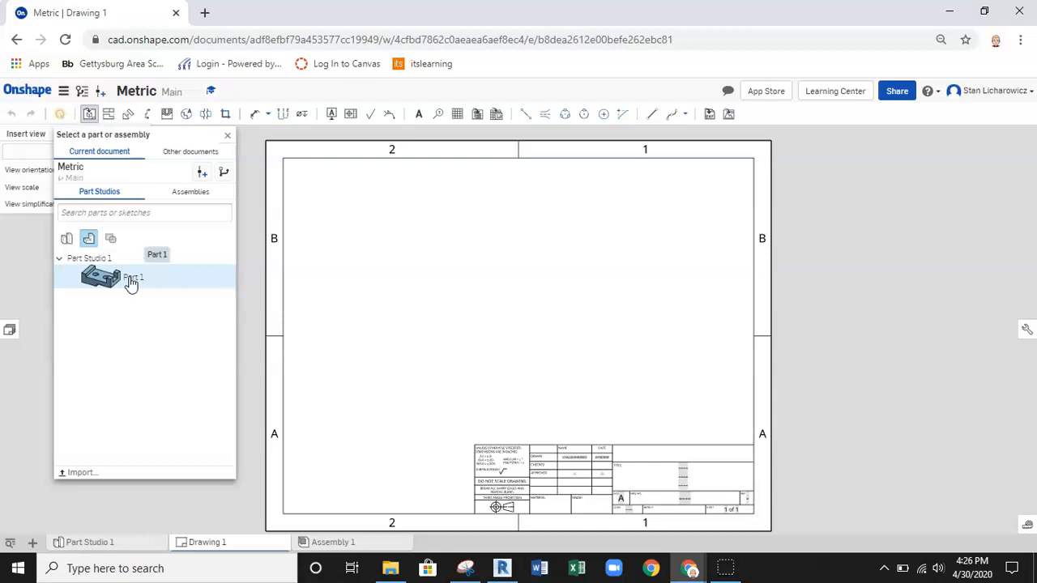
{"action": "left_click", "coordinate": [124, 280]}
Set the view scale to 1:1 and place the front view on the sheet, above and left of the title block.
{"action": "left_click", "coordinate": [94, 187]}
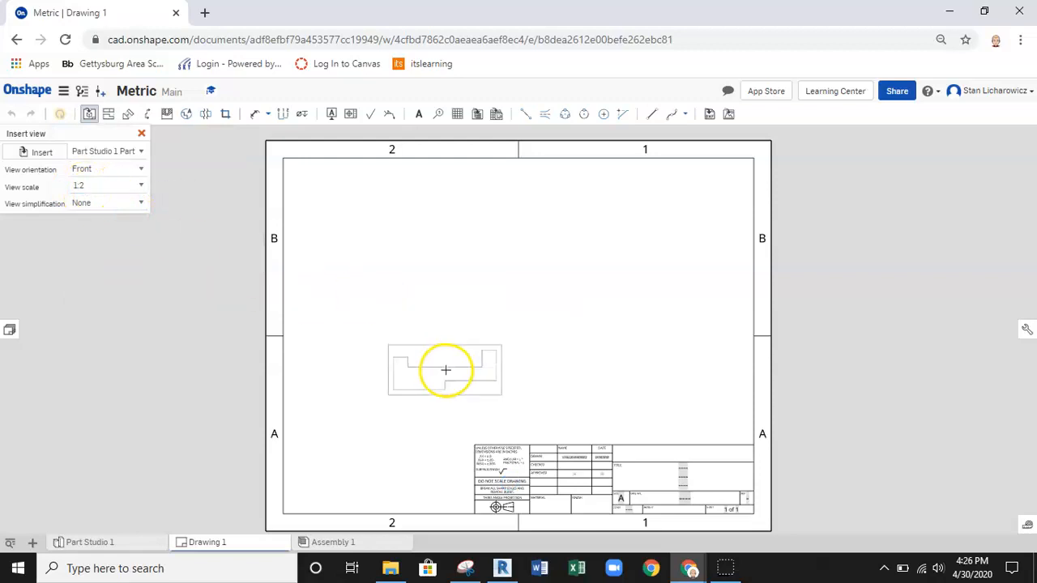
{"action": "left_click", "coordinate": [141, 186]}
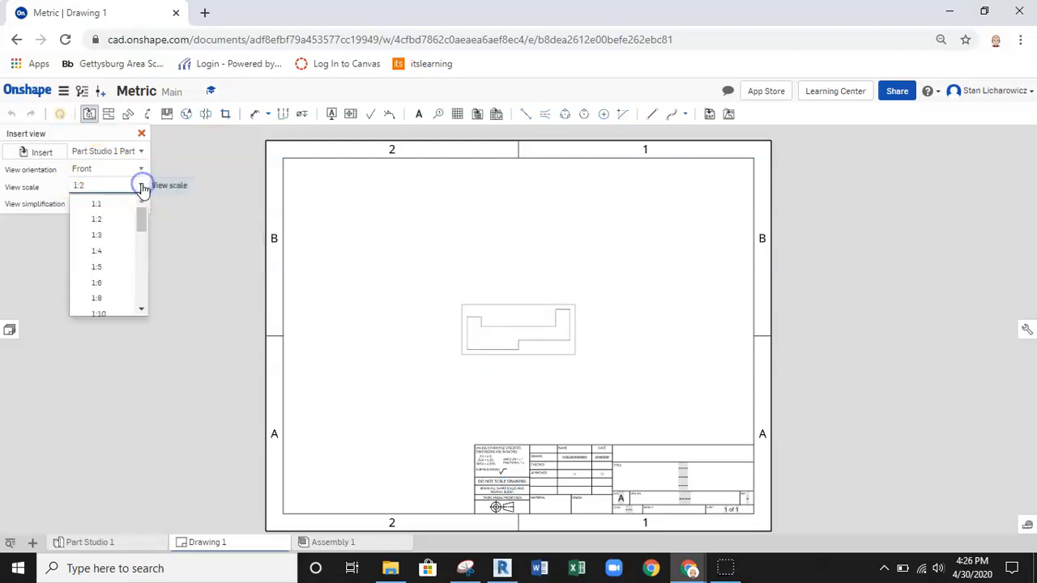
{"action": "left_click", "coordinate": [141, 202]}
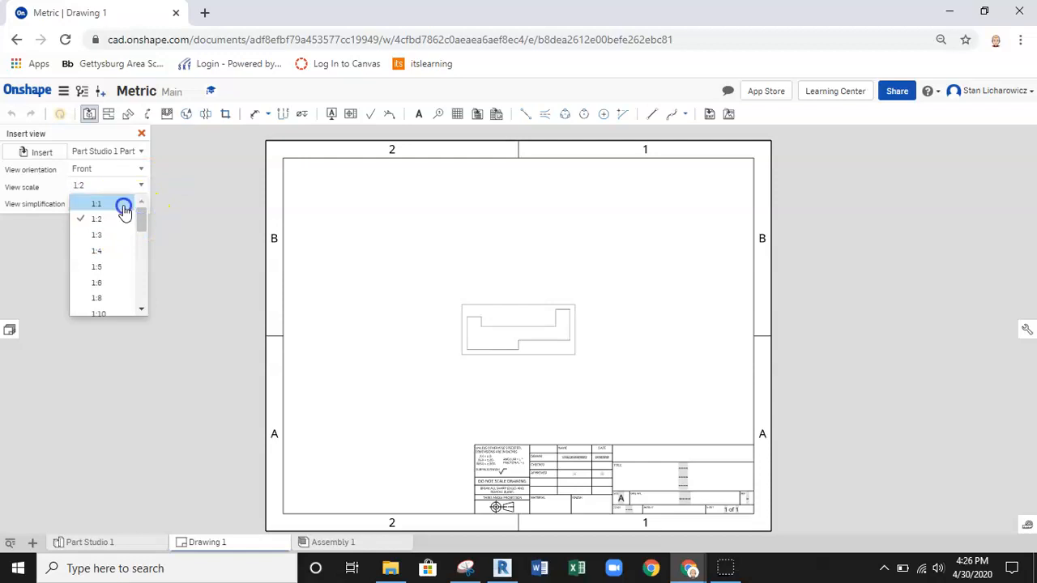
{"action": "left_click", "coordinate": [123, 203]}
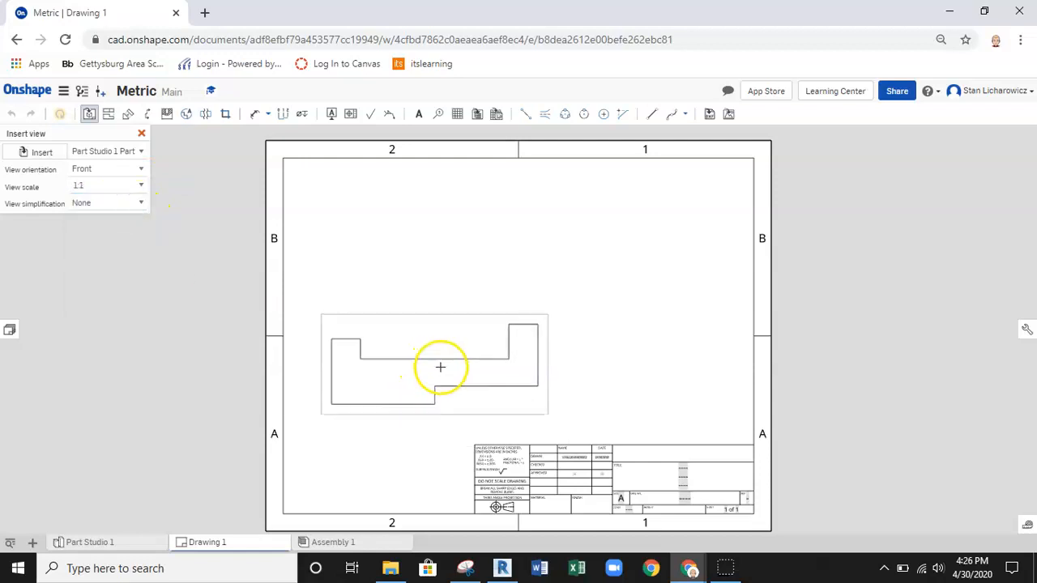
{"action": "left_click", "coordinate": [452, 378]}
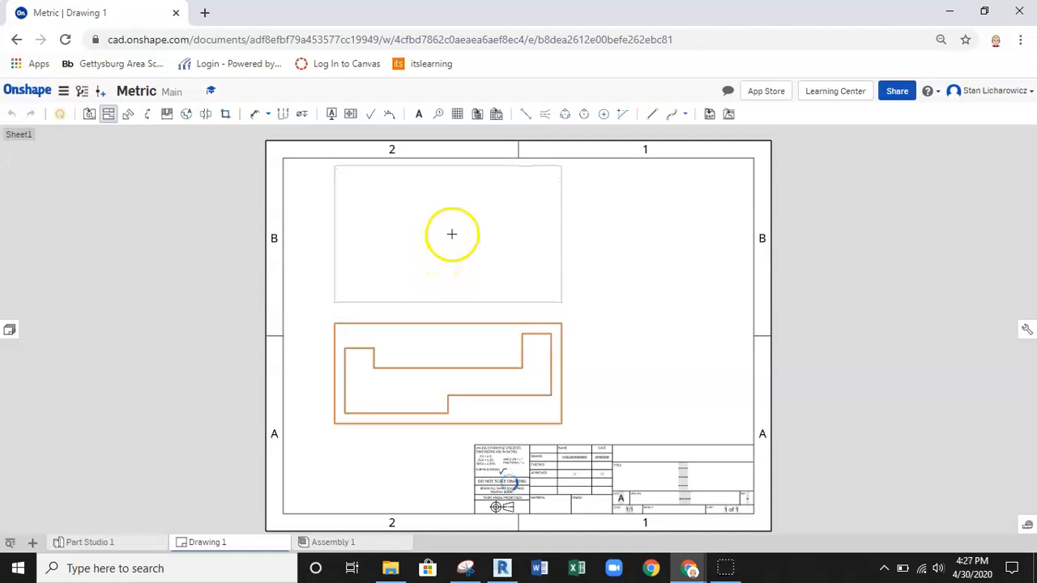
Project a top view above the front view and a right view beside it.
{"action": "left_click", "coordinate": [455, 254]}
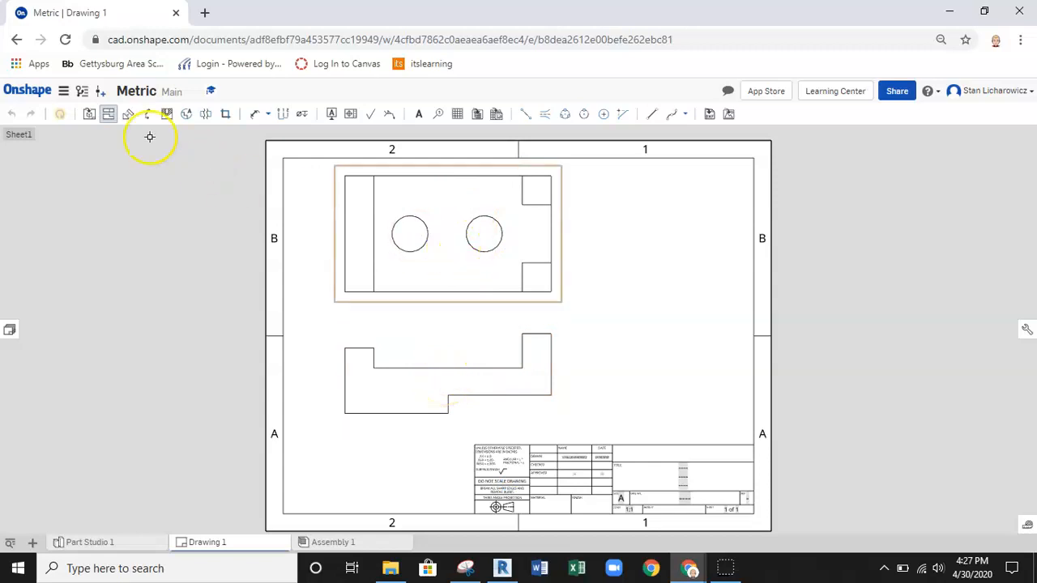
{"action": "left_click", "coordinate": [108, 120]}
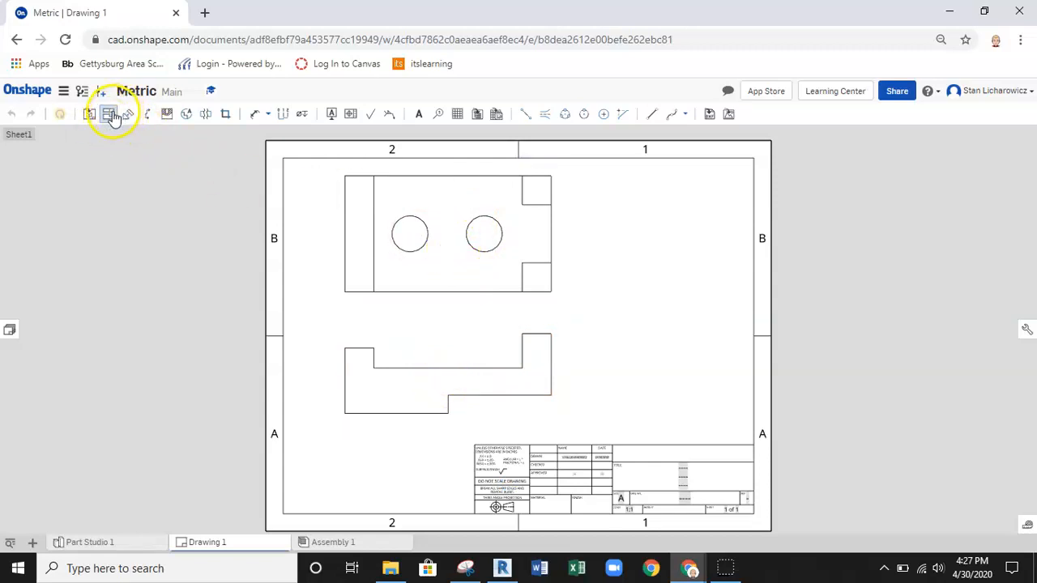
{"action": "left_click", "coordinate": [458, 354]}
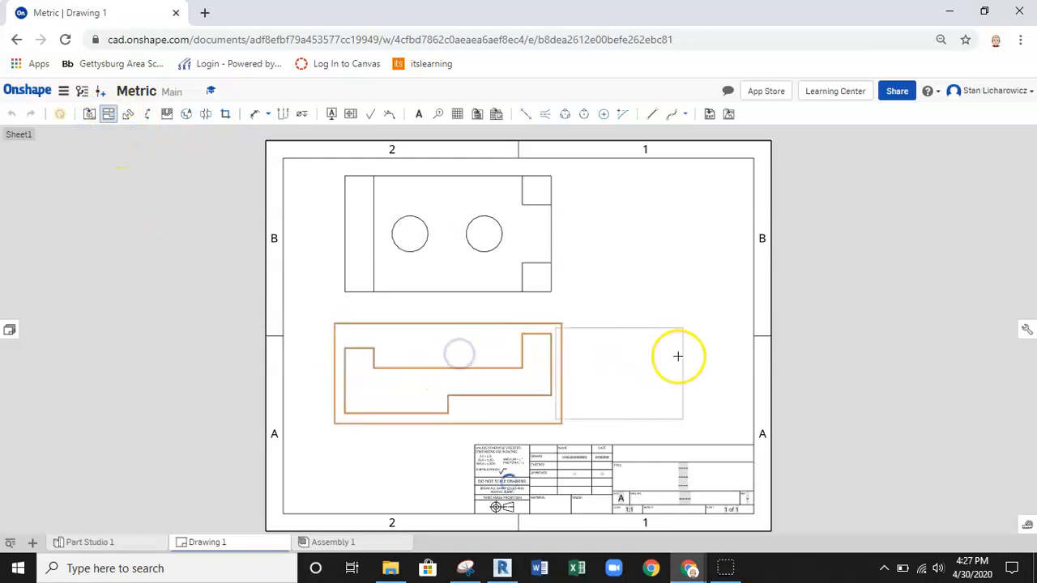
{"action": "left_click", "coordinate": [663, 357]}
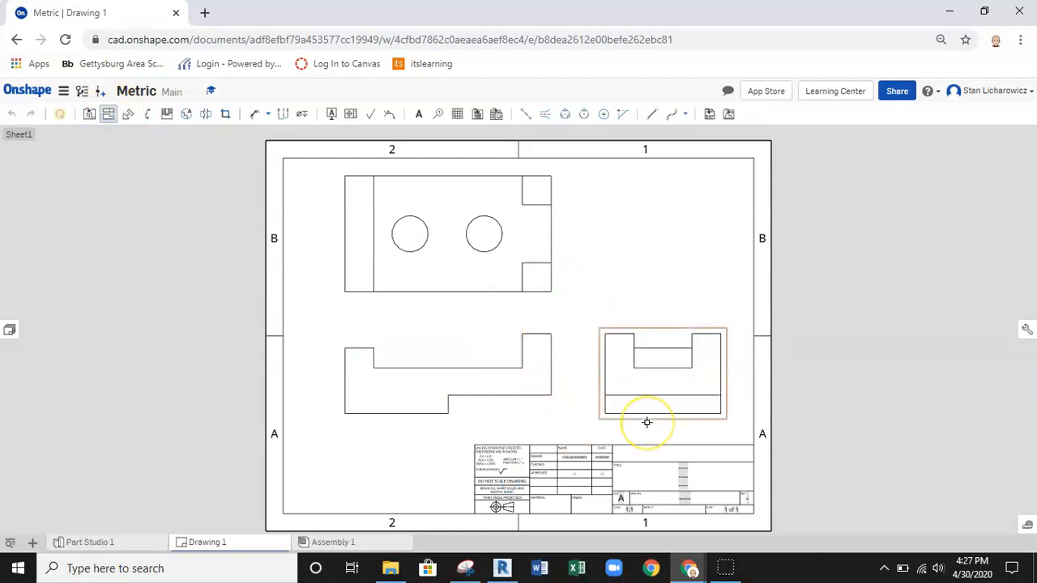
Show the list of the drawing's sheets and views.
{"action": "left_click", "coordinate": [35, 547]}
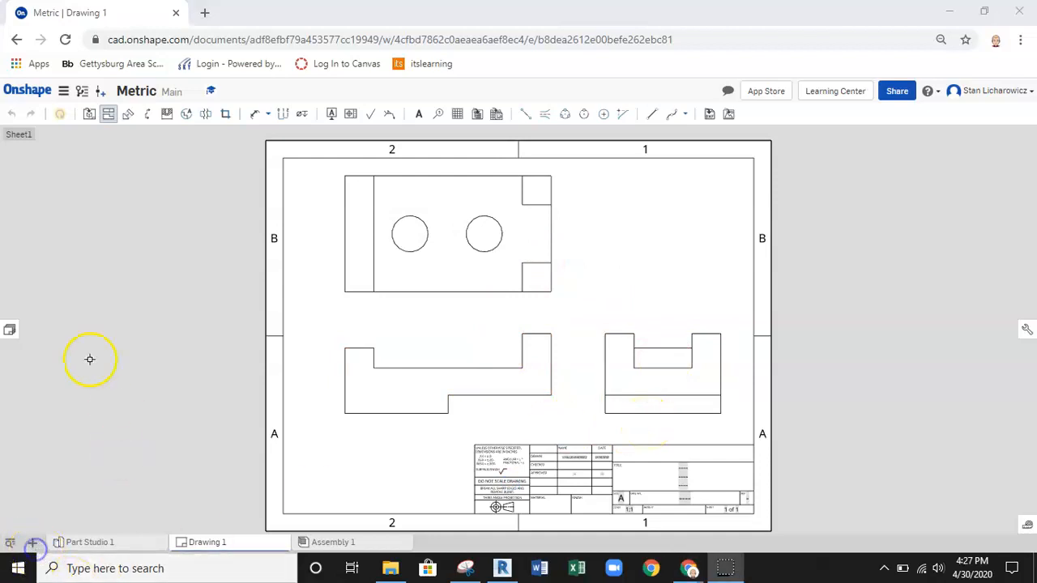
{"action": "left_click", "coordinate": [10, 332]}
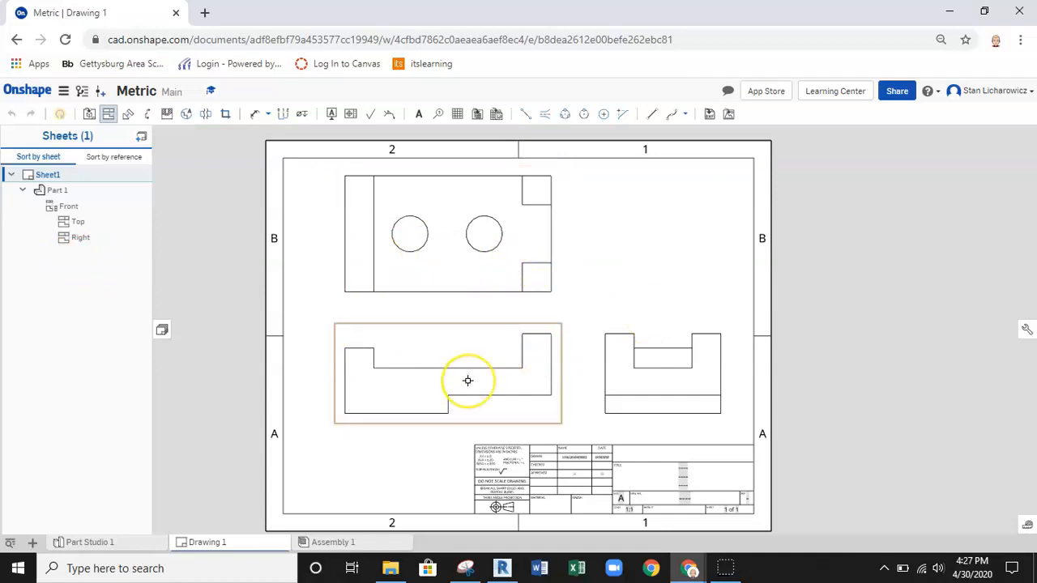
{"action": "left_click", "coordinate": [471, 349]}
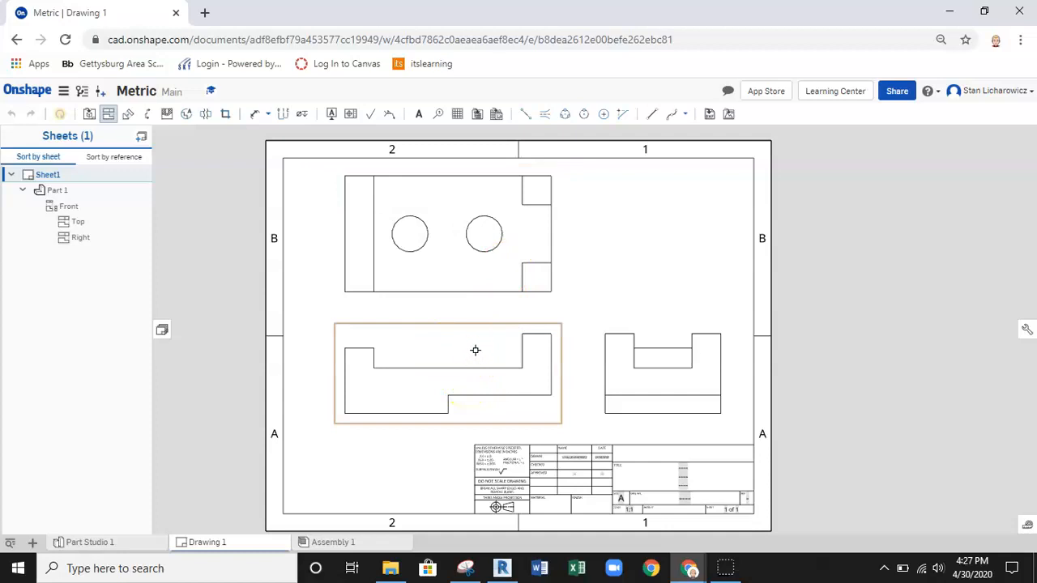
{"action": "left_click", "coordinate": [475, 351]}
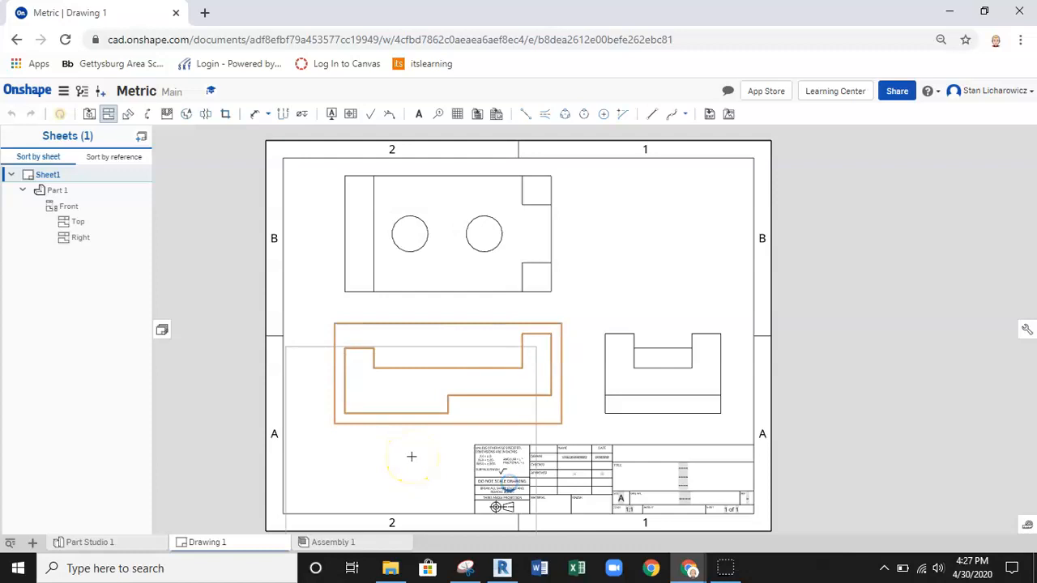
{"action": "key", "text": "Escape"}
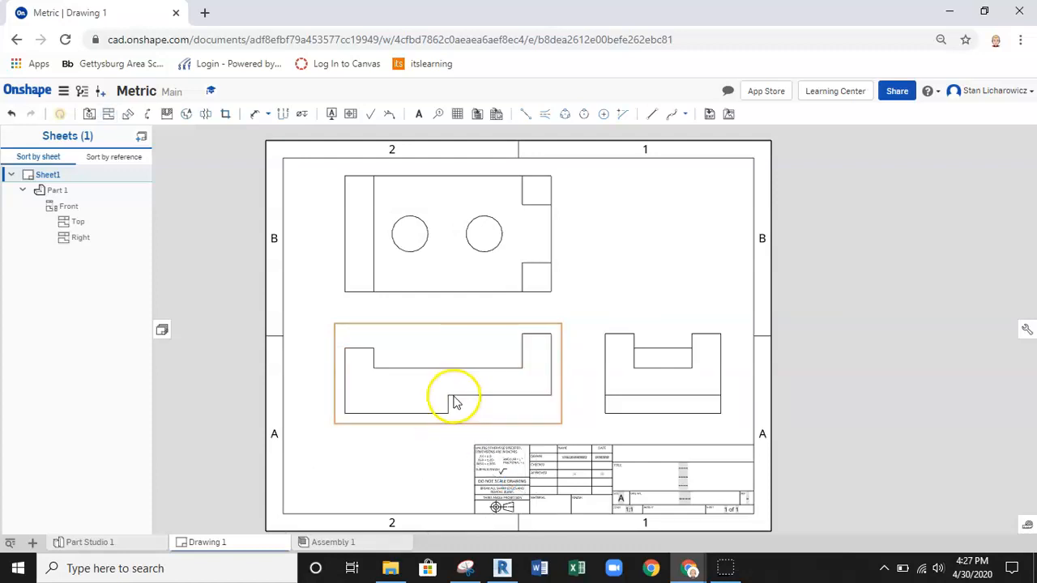
{"action": "right_click", "coordinate": [473, 351]}
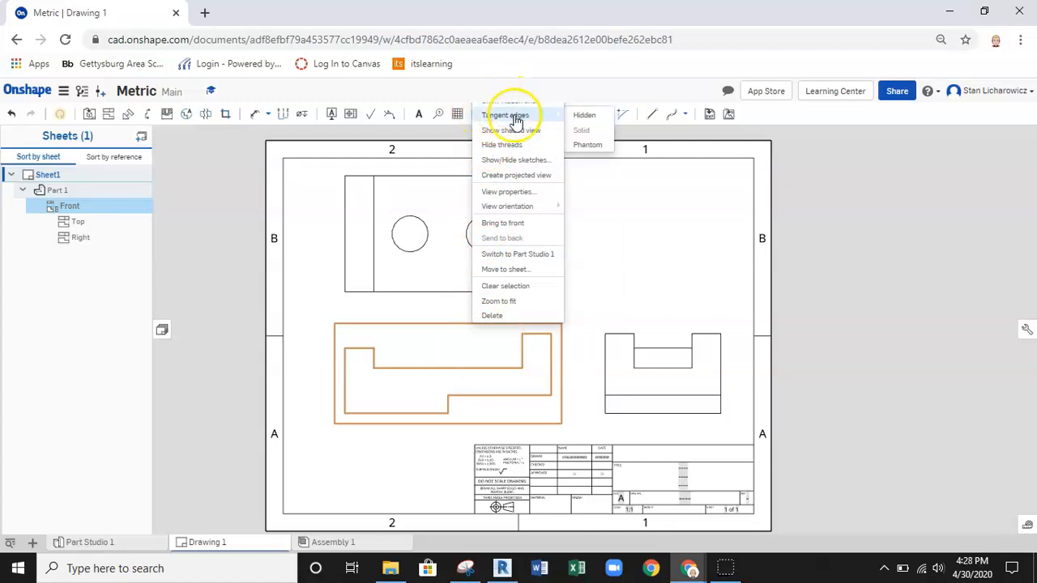
{"action": "left_click", "coordinate": [410, 458]}
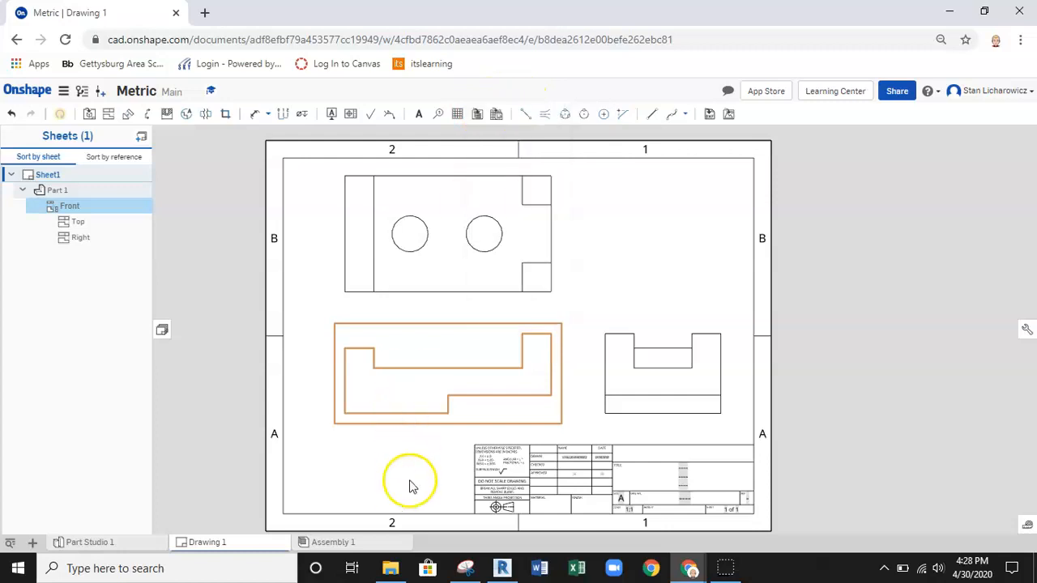
{"action": "left_click", "coordinate": [400, 491]}
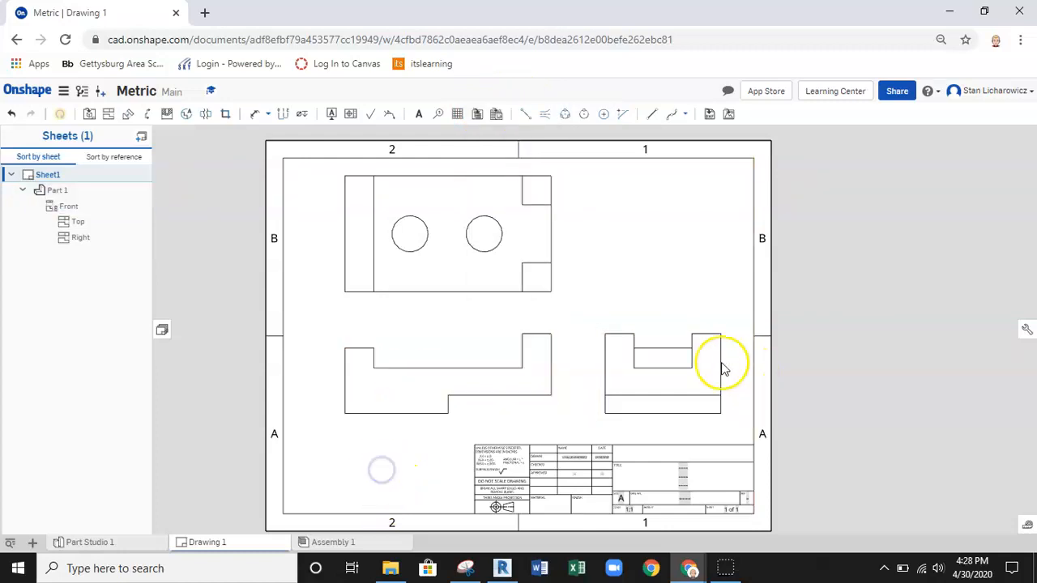
Show hidden lines in the right view and in the front view.
{"action": "right_click", "coordinate": [658, 383]}
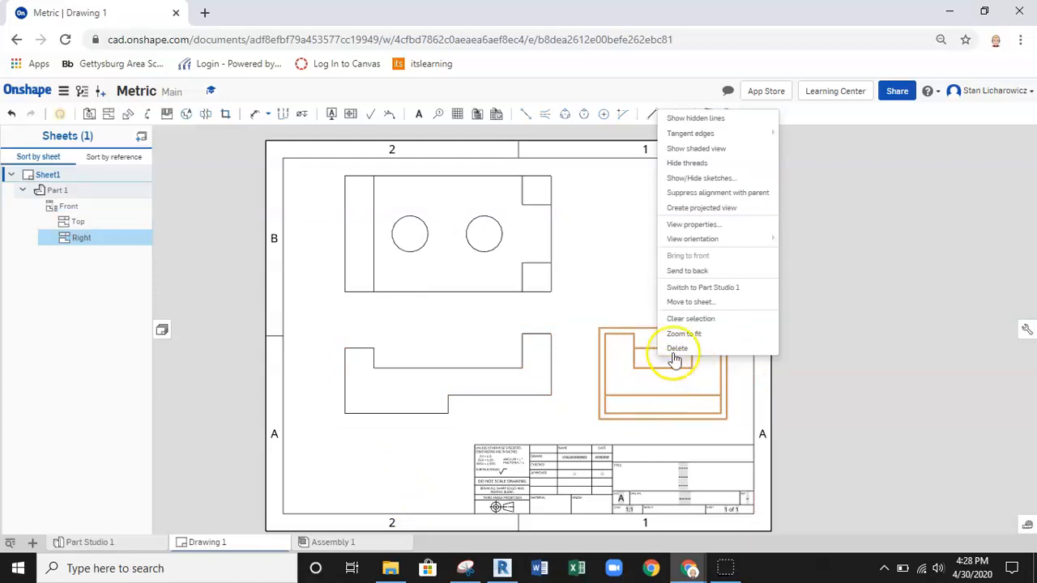
{"action": "left_click", "coordinate": [712, 120]}
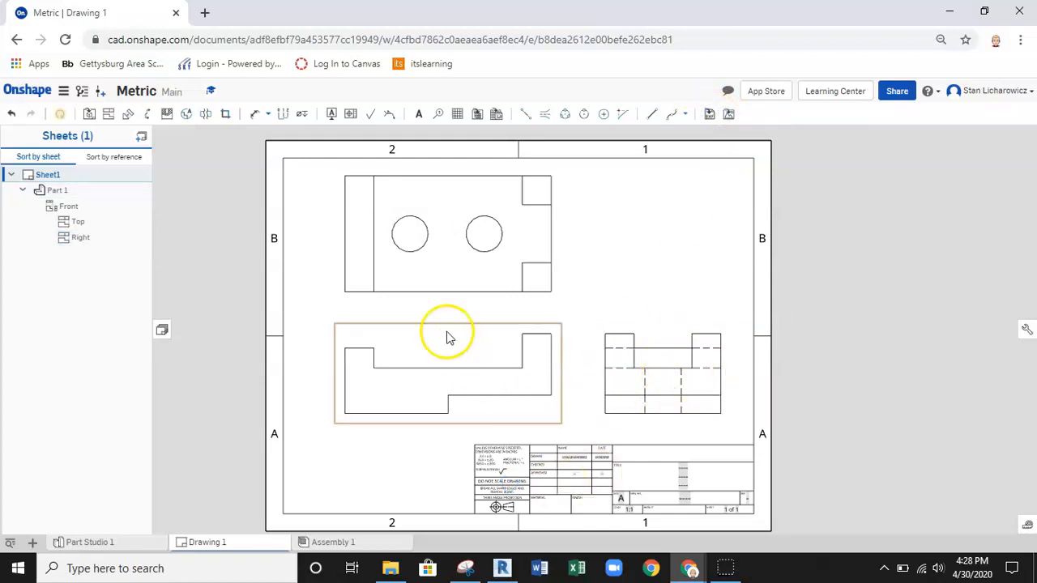
{"action": "right_click", "coordinate": [472, 347]}
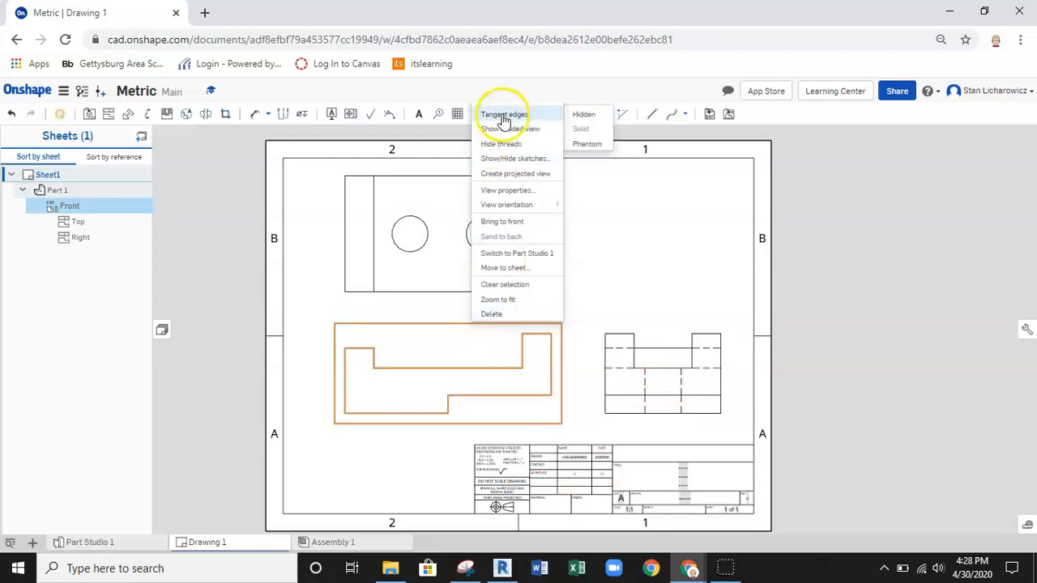
{"action": "left_click", "coordinate": [494, 385]}
{"action": "left_click", "coordinate": [475, 430]}
{"action": "right_click", "coordinate": [470, 419]}
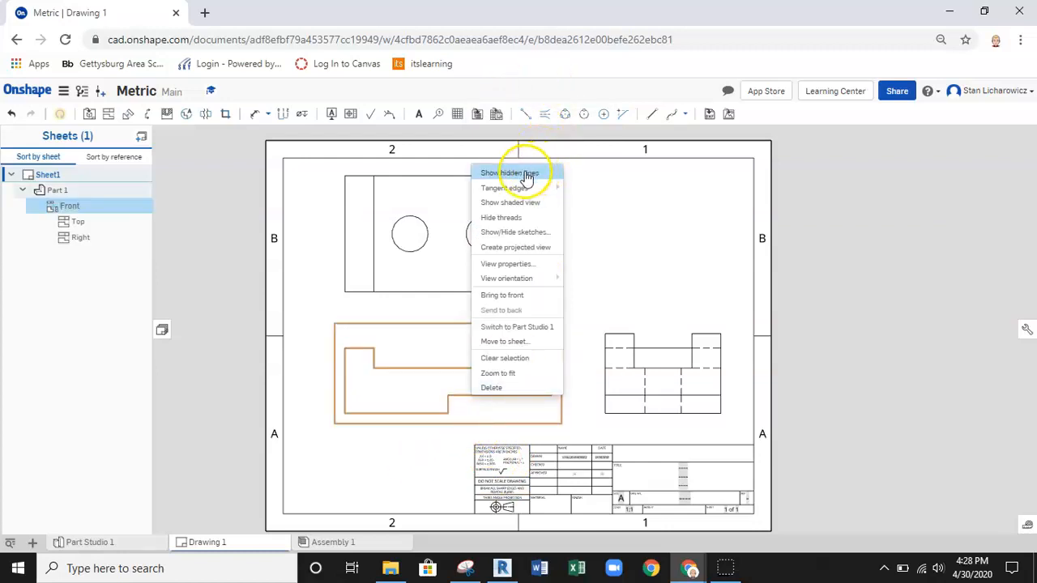
{"action": "left_click", "coordinate": [525, 173]}
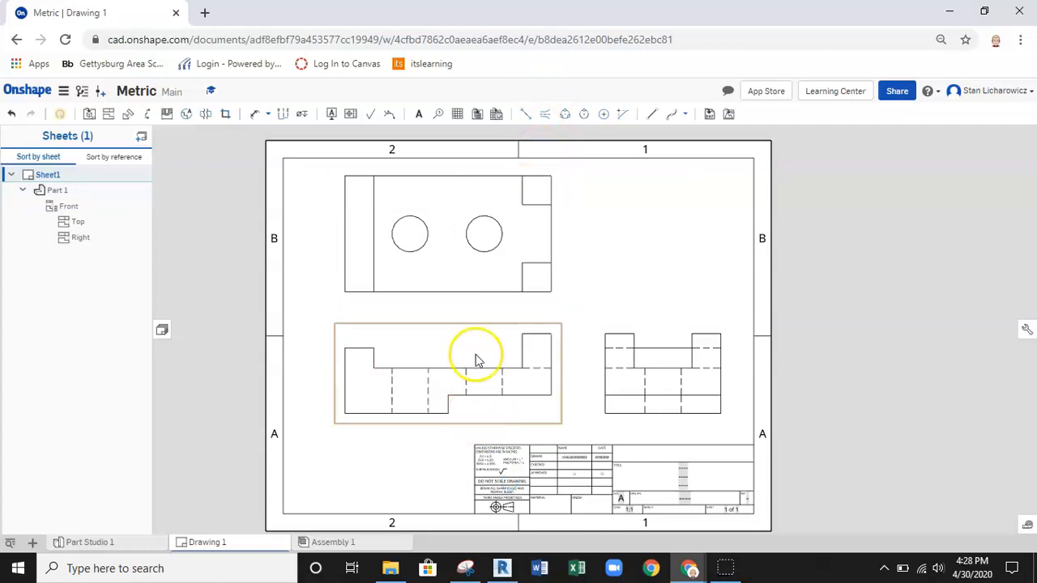
Show hidden lines in the top view of the part.
{"action": "left_click", "coordinate": [491, 288]}
{"action": "right_click", "coordinate": [493, 289]}
{"action": "mouse_move", "coordinate": [508, 290]}
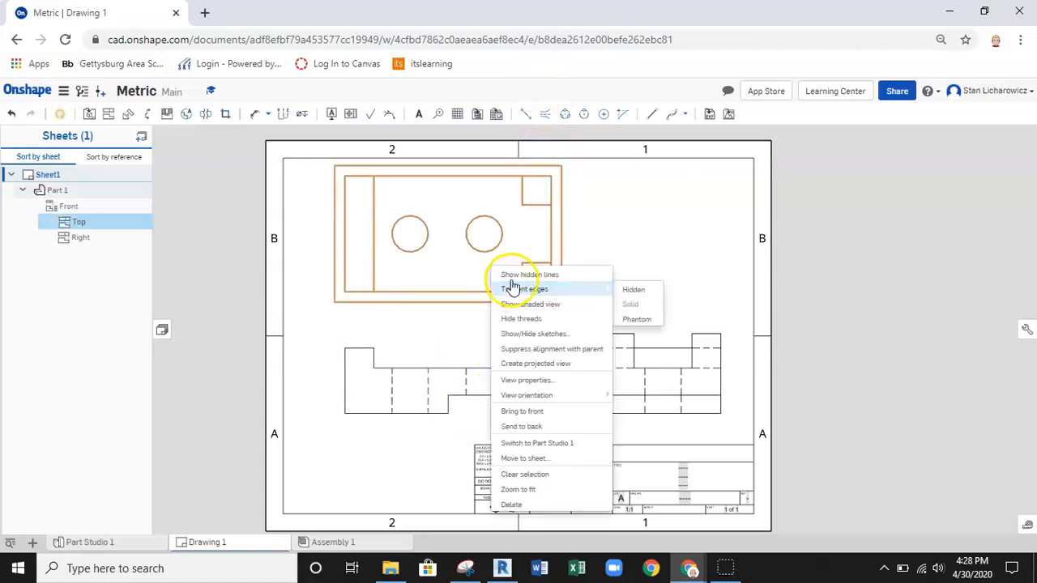
{"action": "left_click", "coordinate": [518, 274]}
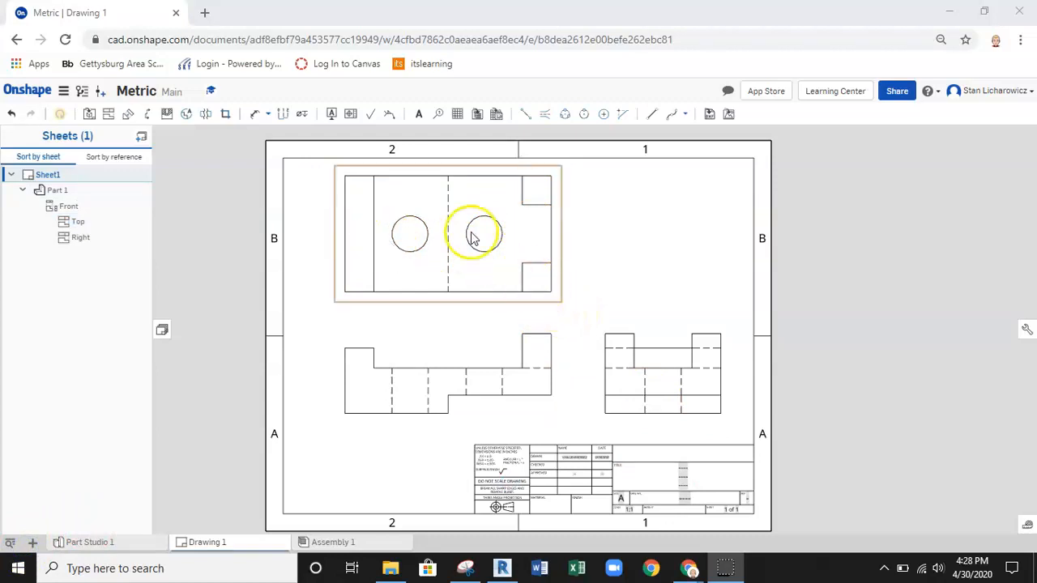
Add center marks to both circular holes in the top view.
{"action": "left_click", "coordinate": [602, 116]}
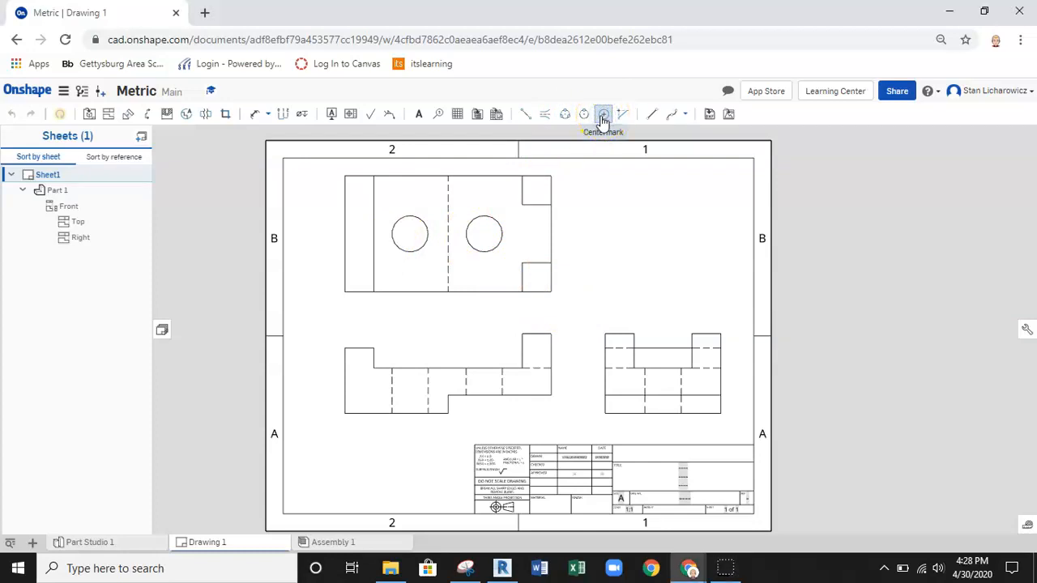
{"action": "left_click", "coordinate": [492, 219]}
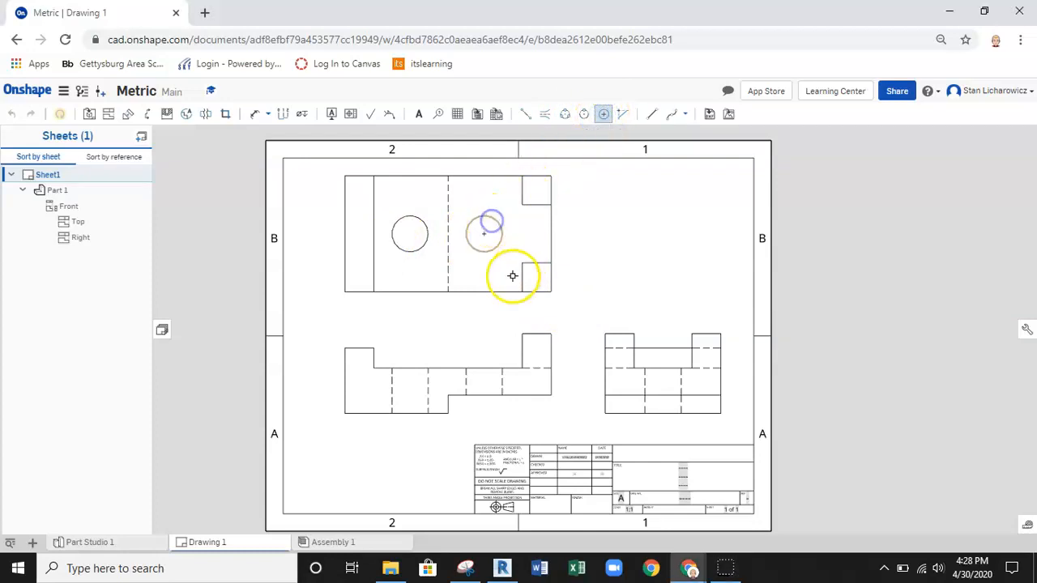
{"action": "left_click", "coordinate": [417, 220]}
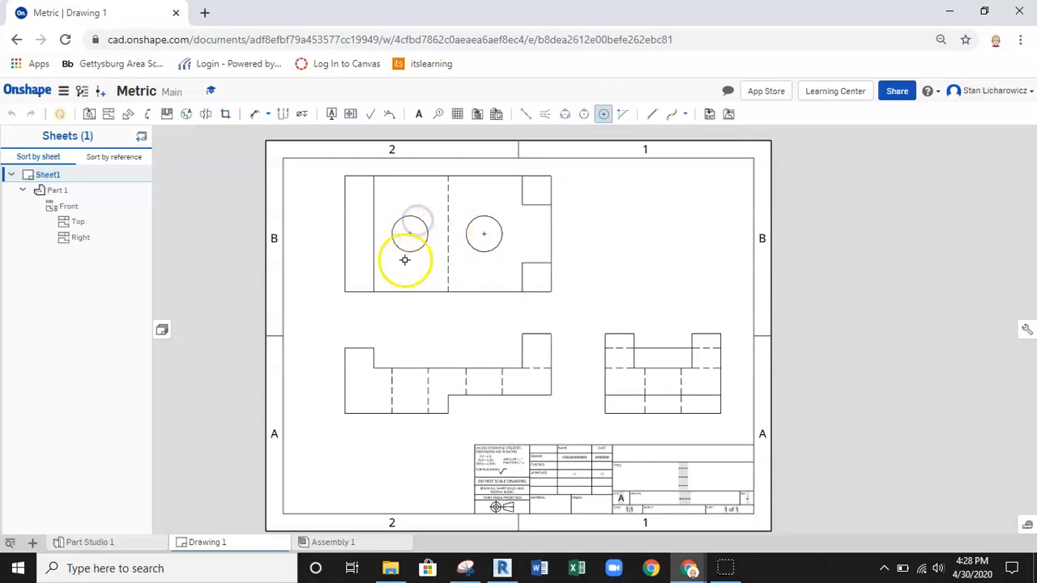
{"action": "scroll", "coordinate": [410, 234], "scroll_direction": "up", "scroll_amount": 5}
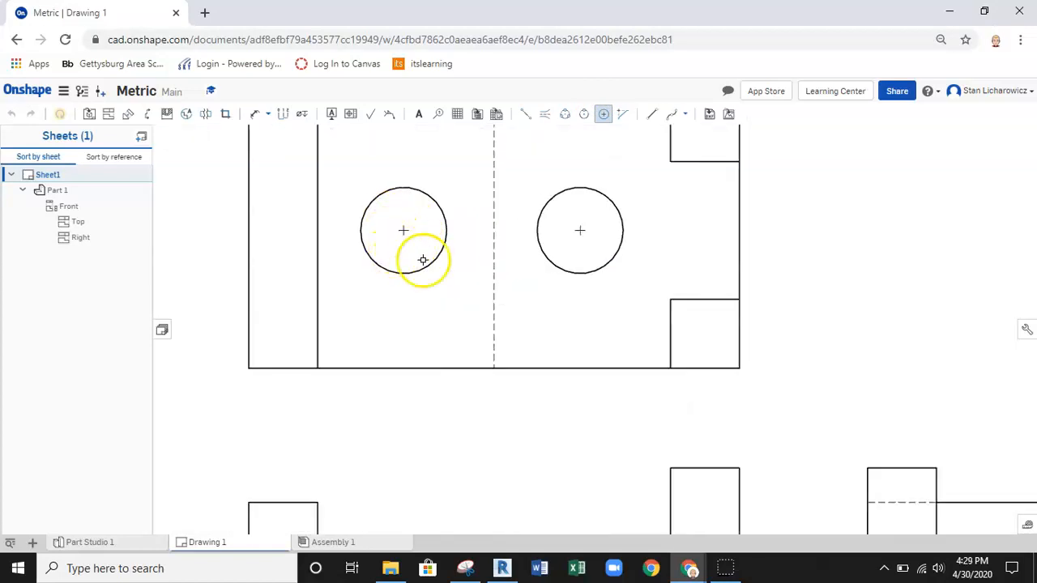
{"action": "scroll", "coordinate": [442, 299], "scroll_direction": "down", "scroll_amount": 2}
{"action": "middle_click_drag", "start_coordinate": [441, 300], "coordinate": [443, 333]}
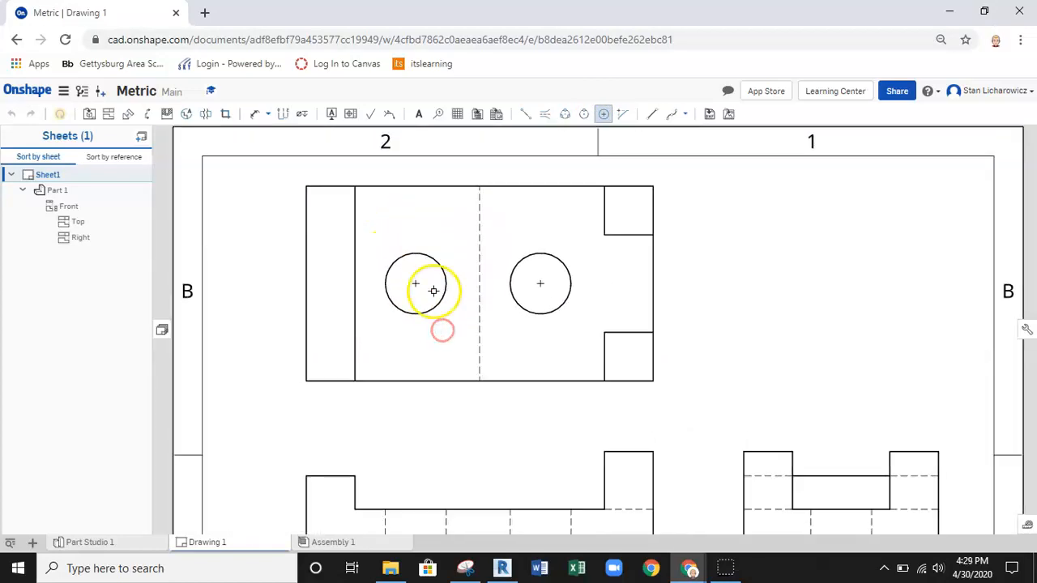
{"action": "scroll", "coordinate": [433, 291], "scroll_direction": "up", "scroll_amount": 1}
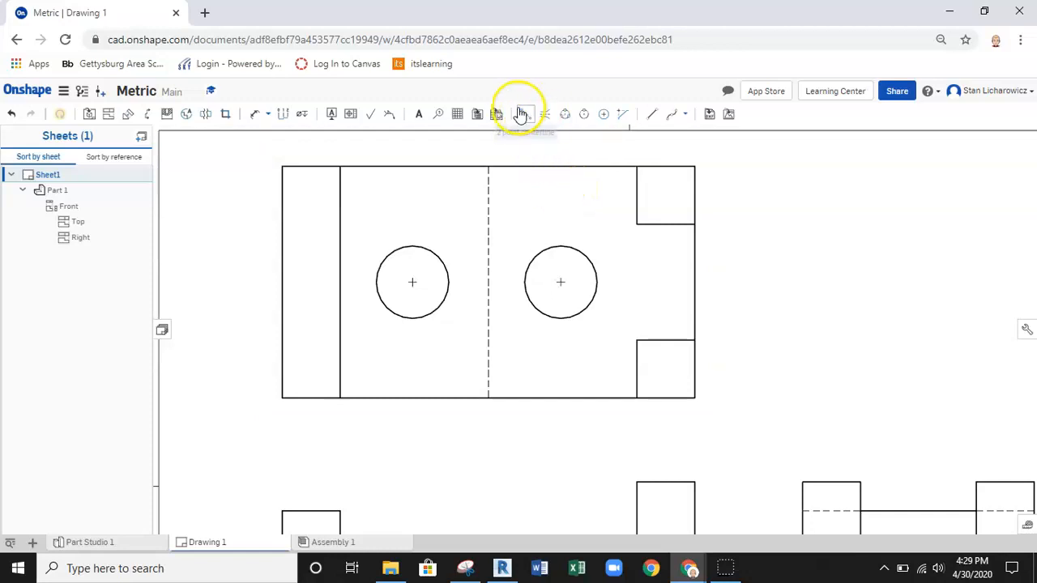
Draw horizontal and vertical two-point centerlines across both holes in the top view.
{"action": "left_click", "coordinate": [525, 115]}
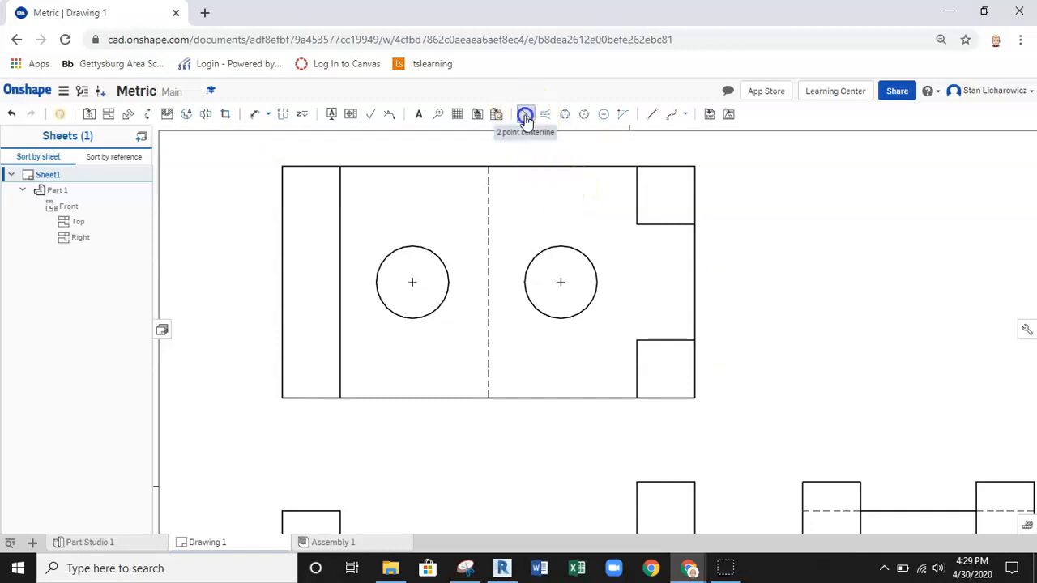
{"action": "left_click", "coordinate": [561, 246]}
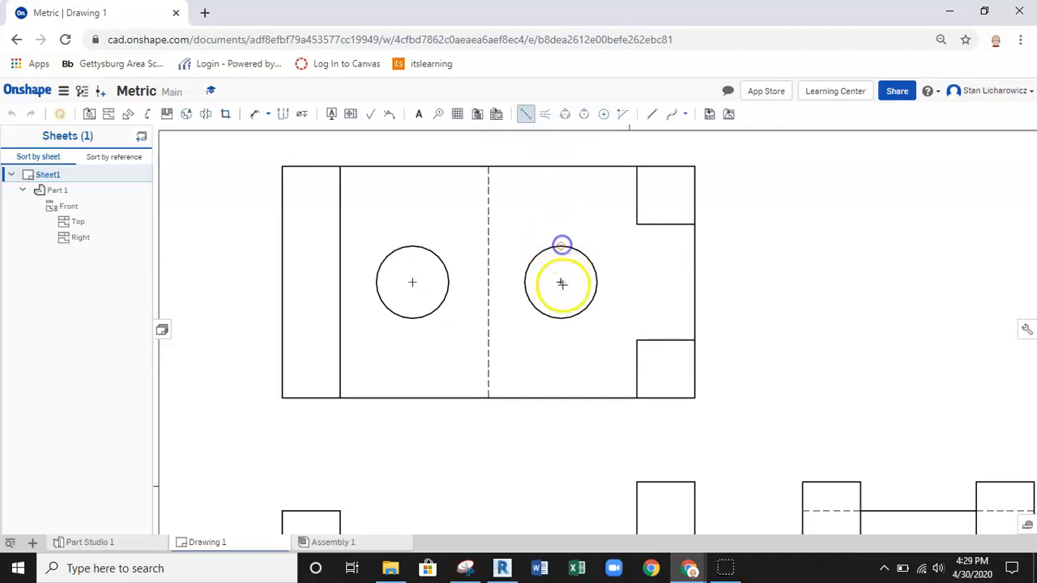
{"action": "left_click", "coordinate": [596, 335]}
{"action": "left_click", "coordinate": [598, 284]}
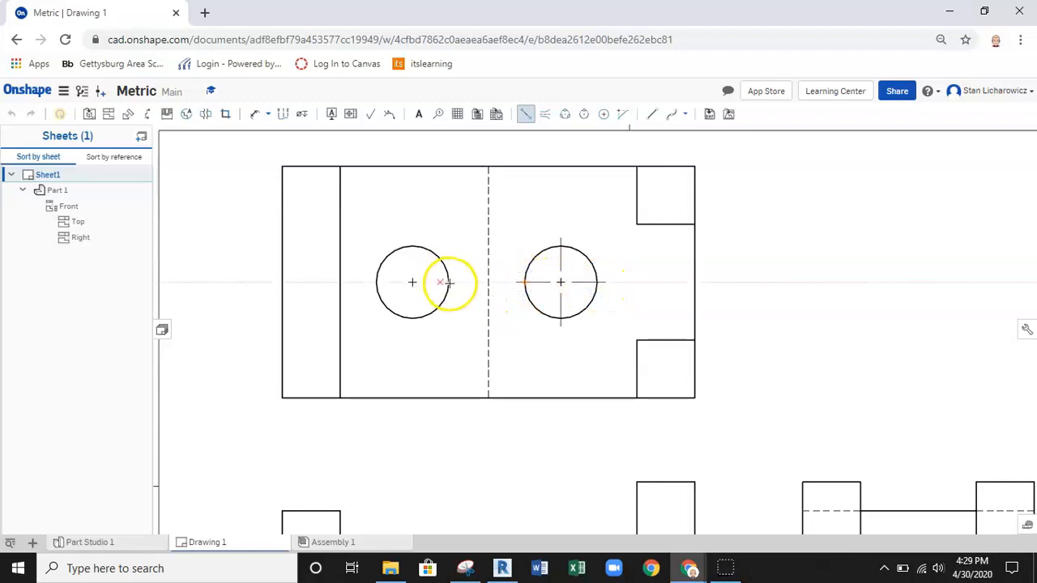
{"action": "left_click", "coordinate": [449, 282]}
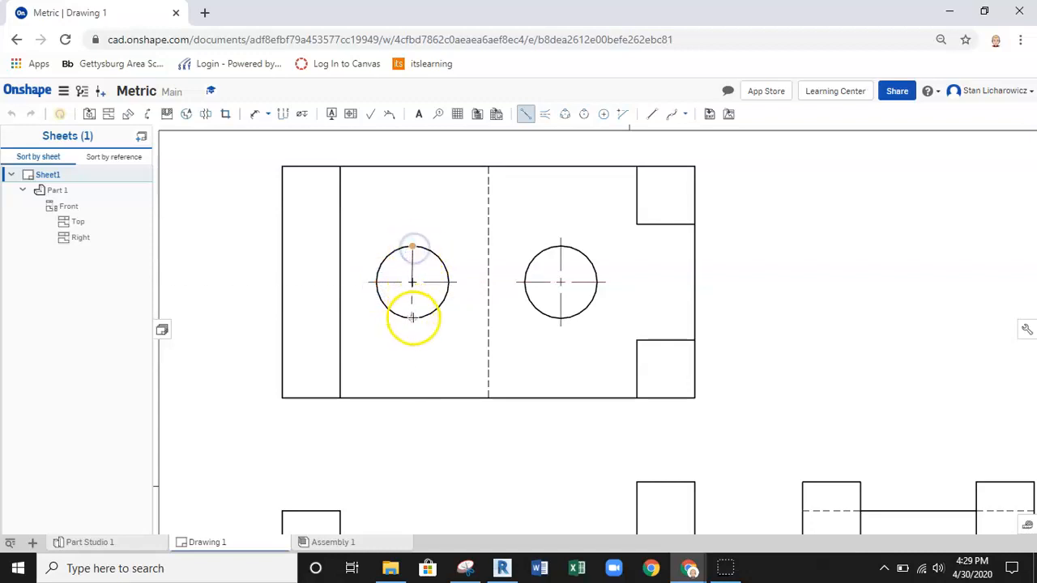
{"action": "left_click", "coordinate": [414, 238]}
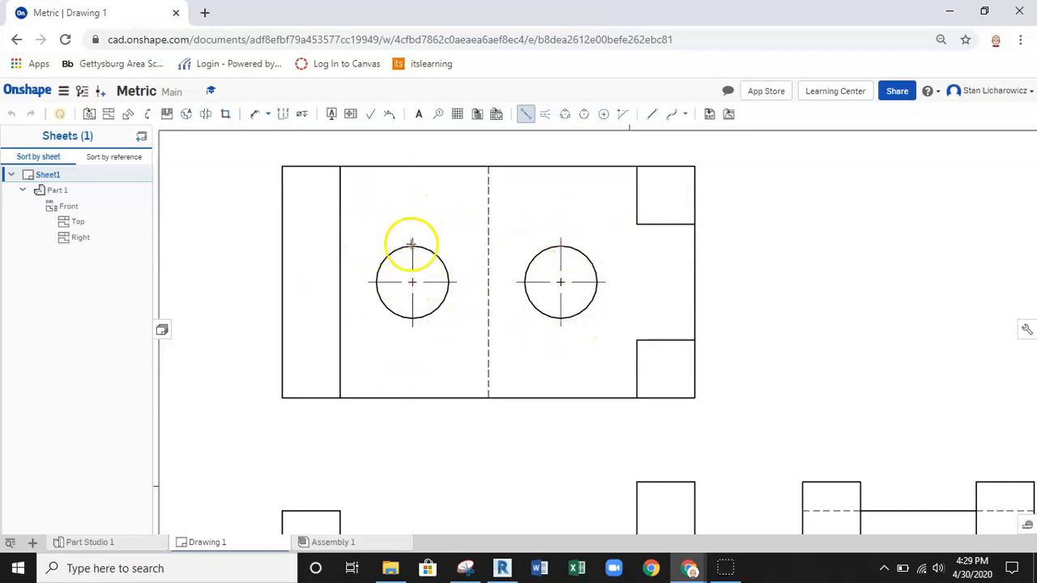
{"action": "key", "text": "Escape"}
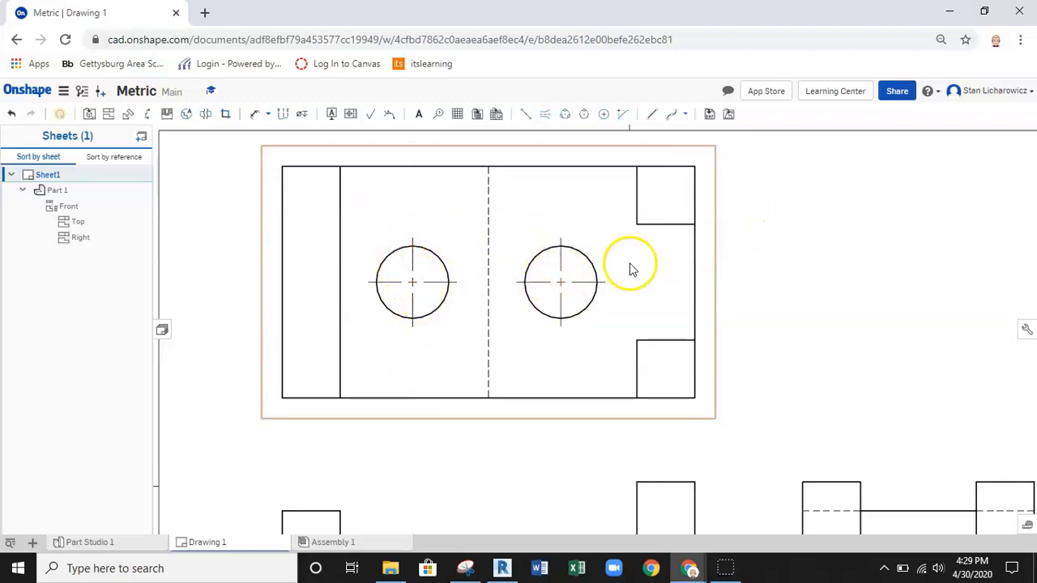
Add a vertical centerline midway between the hidden edges of each of the two holes in the front view.
{"action": "scroll", "coordinate": [628, 270], "scroll_direction": "down", "scroll_amount": 2}
{"action": "scroll", "coordinate": [764, 326], "scroll_direction": "down", "scroll_amount": 2}
{"action": "mouse_move", "coordinate": [764, 327]}
{"action": "middle_mouse_down"}
{"action": "mouse_move", "coordinate": [729, 287]}
{"action": "mouse_move", "coordinate": [676, 273]}
{"action": "middle_mouse_up"}
{"action": "scroll", "coordinate": [435, 382], "scroll_direction": "up", "scroll_amount": 4}
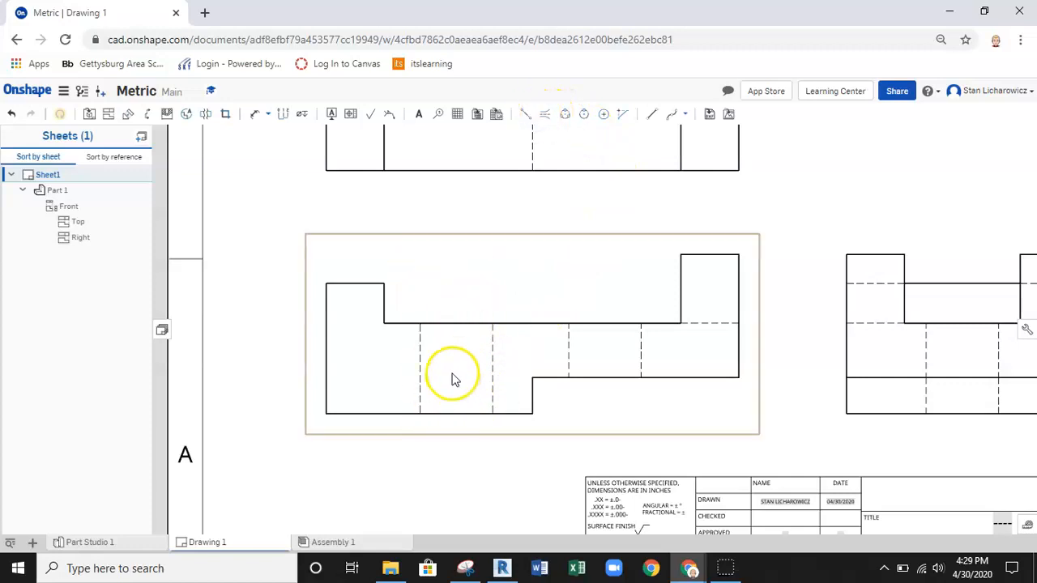
{"action": "left_click", "coordinate": [546, 115]}
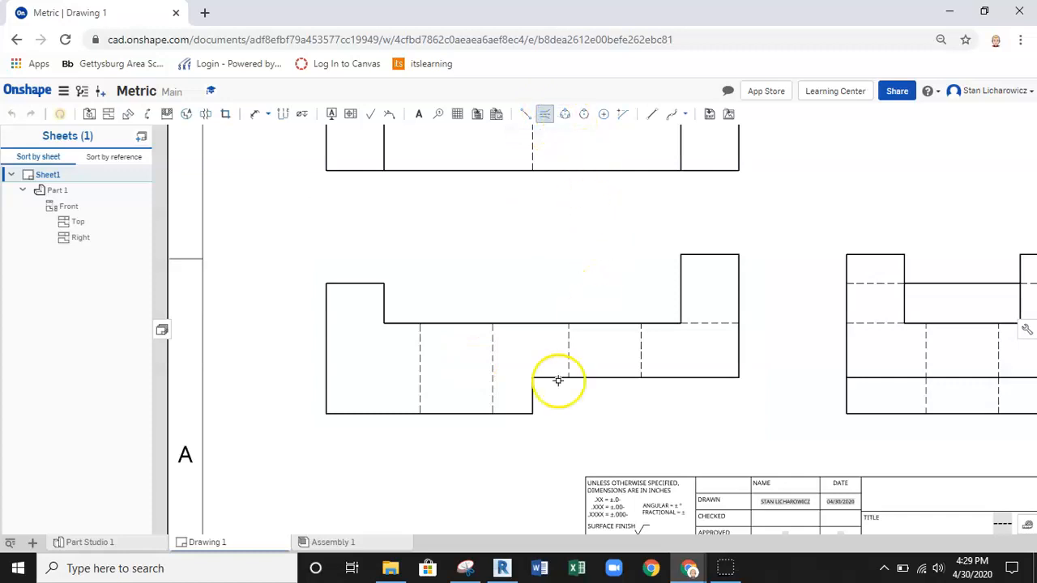
{"action": "left_click", "coordinate": [491, 371]}
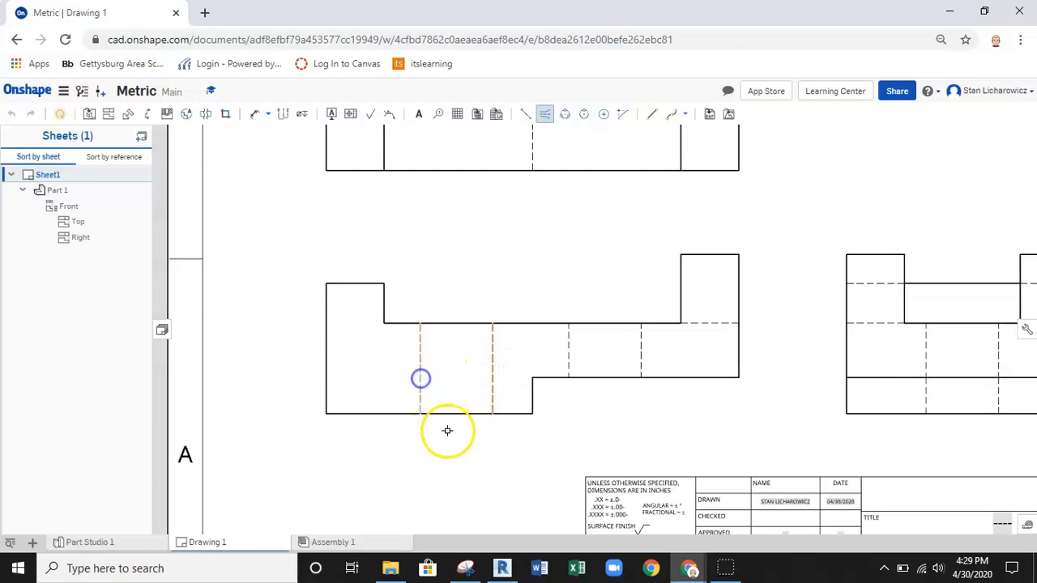
{"action": "left_click", "coordinate": [641, 370]}
{"action": "left_click", "coordinate": [623, 396]}
{"action": "left_click", "coordinate": [458, 362]}
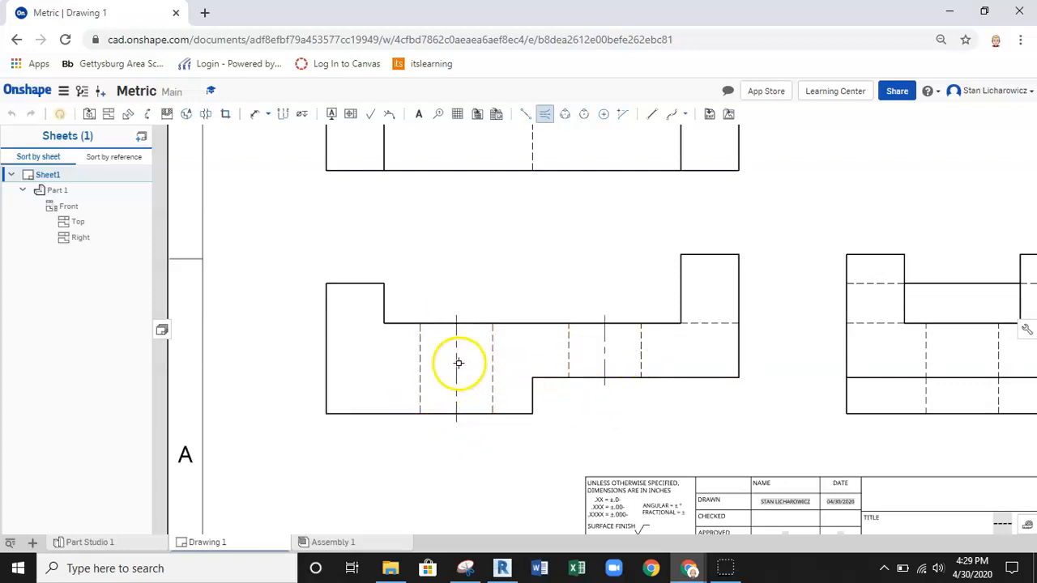
Add a vertical centerline midway between the hidden hole edges in the right view.
{"action": "scroll", "coordinate": [458, 362], "scroll_direction": "down", "scroll_amount": 3}
{"action": "scroll", "coordinate": [820, 369], "scroll_direction": "up", "scroll_amount": 3}
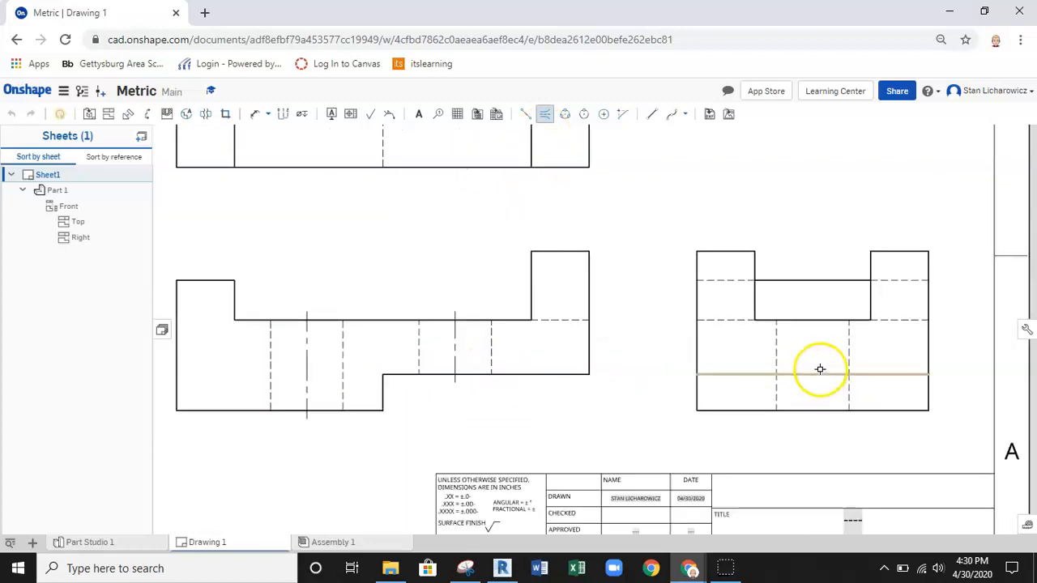
{"action": "left_click", "coordinate": [775, 362]}
{"action": "left_click", "coordinate": [851, 356]}
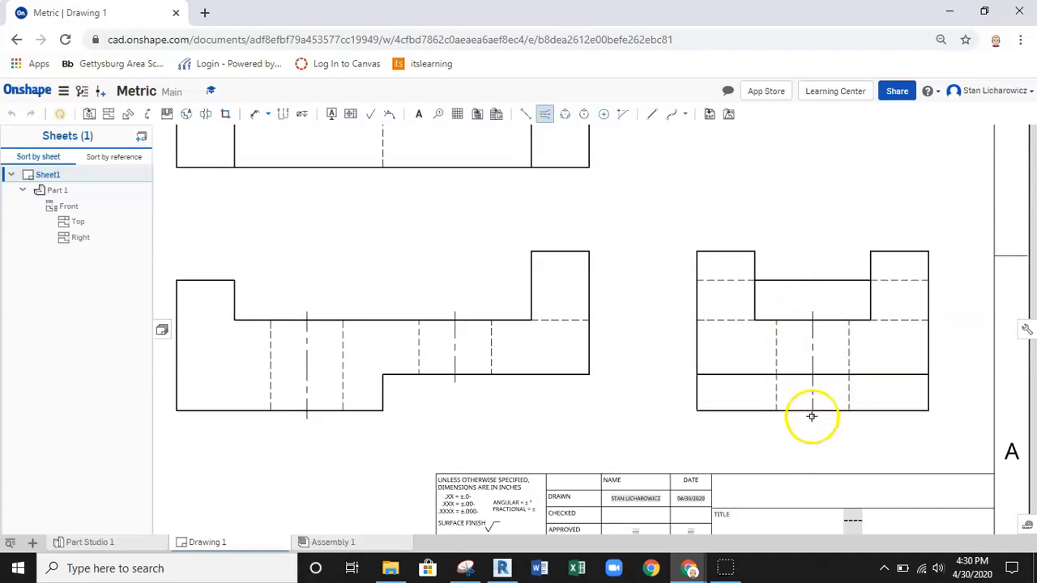
{"action": "scroll", "coordinate": [620, 371], "scroll_direction": "down", "scroll_amount": 5}
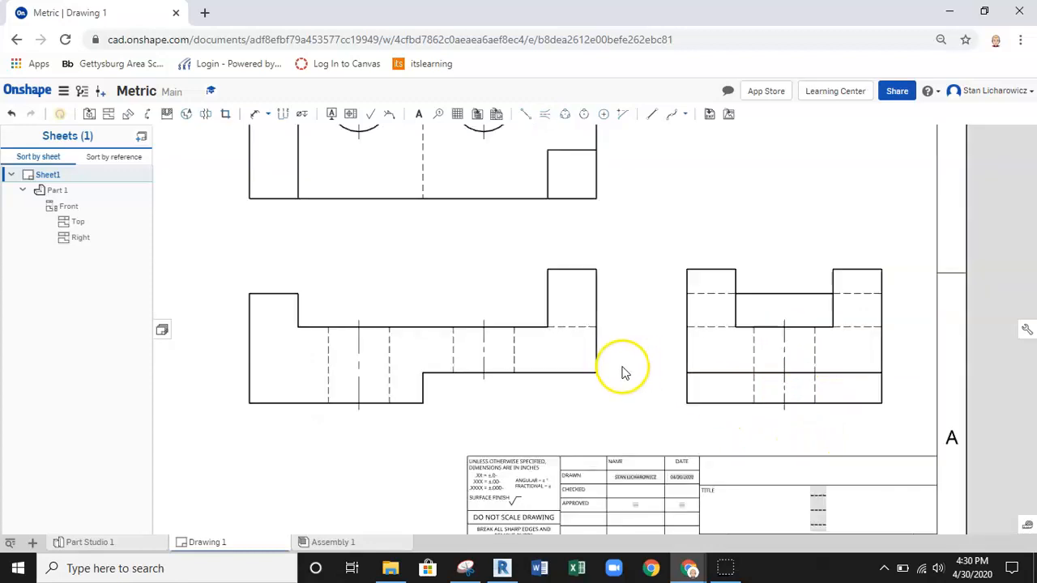
{"action": "scroll", "coordinate": [699, 250], "scroll_direction": "down", "scroll_amount": 3}
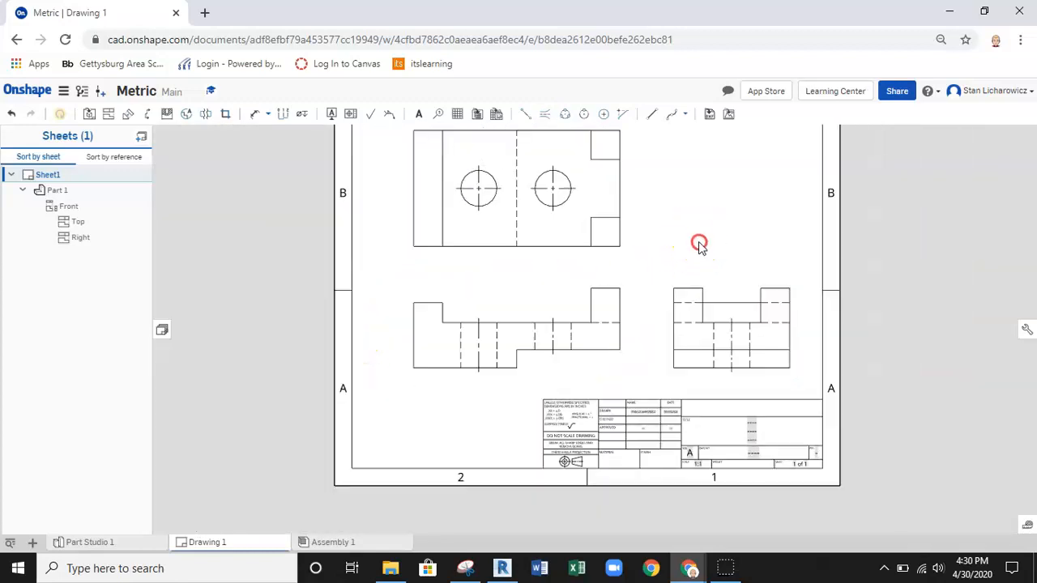
{"action": "left_click", "coordinate": [24, 546]}
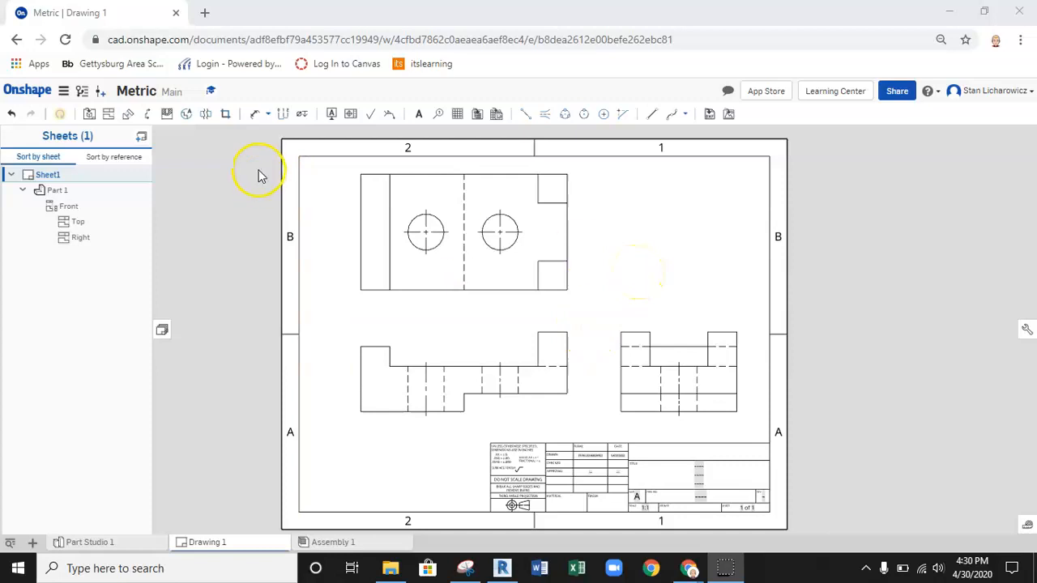
Dimension the overall depth of the part beside the top view.
{"action": "left_click", "coordinate": [254, 113]}
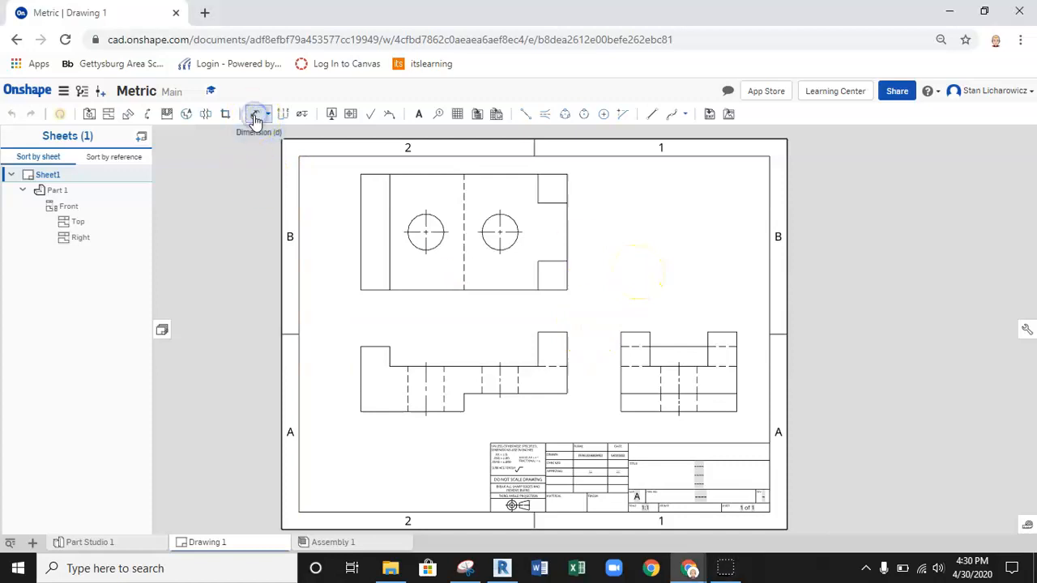
{"action": "left_click", "coordinate": [568, 292]}
{"action": "left_click", "coordinate": [594, 233]}
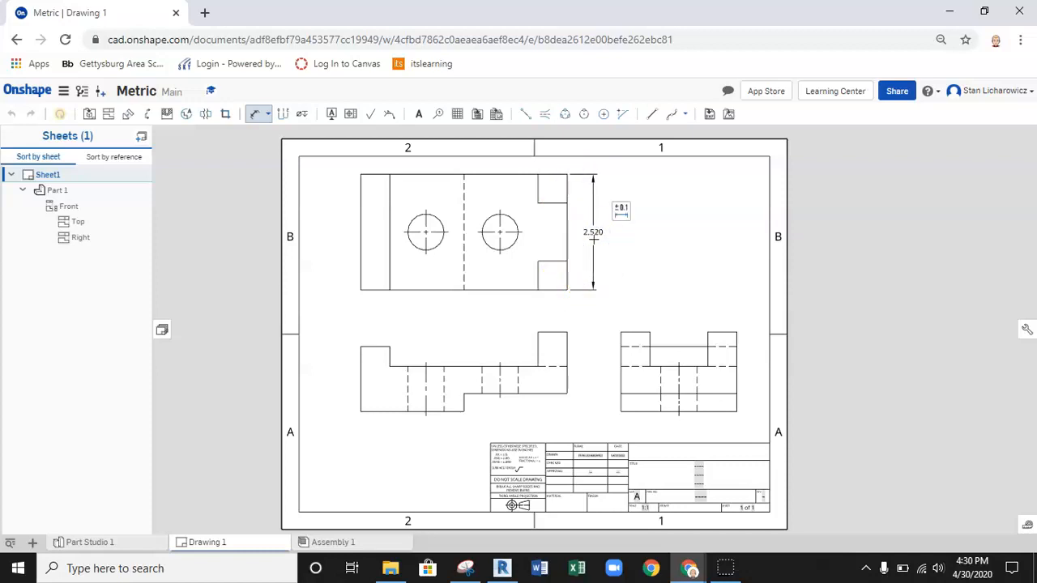
{"action": "scroll", "coordinate": [594, 235], "scroll_direction": "up", "scroll_amount": 5}
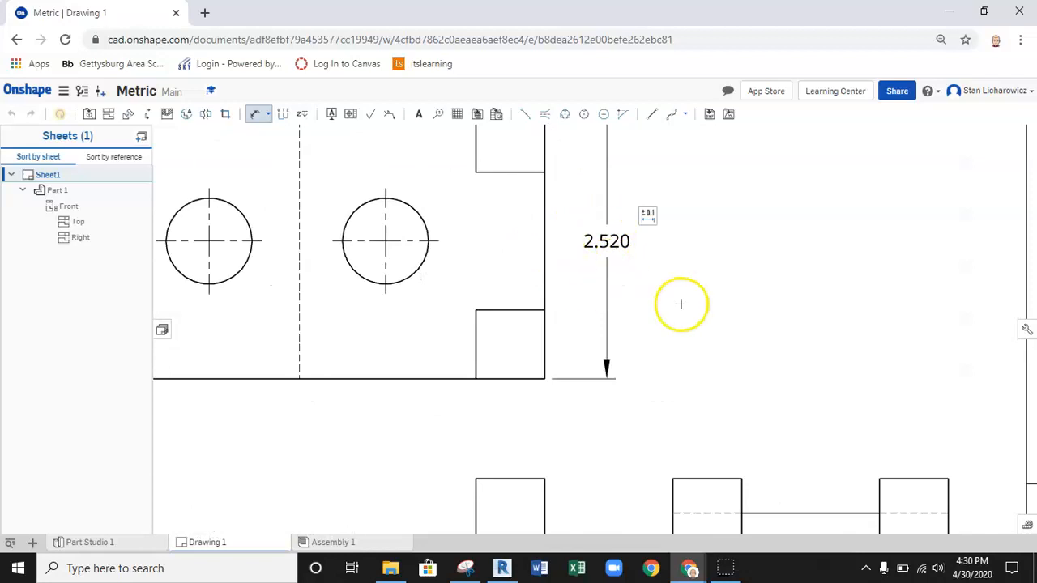
{"action": "scroll", "coordinate": [680, 304], "scroll_direction": "down", "scroll_amount": 5}
Examine the edit options and unit choices of the top view's overall depth dimension.
{"action": "left_click", "coordinate": [622, 274]}
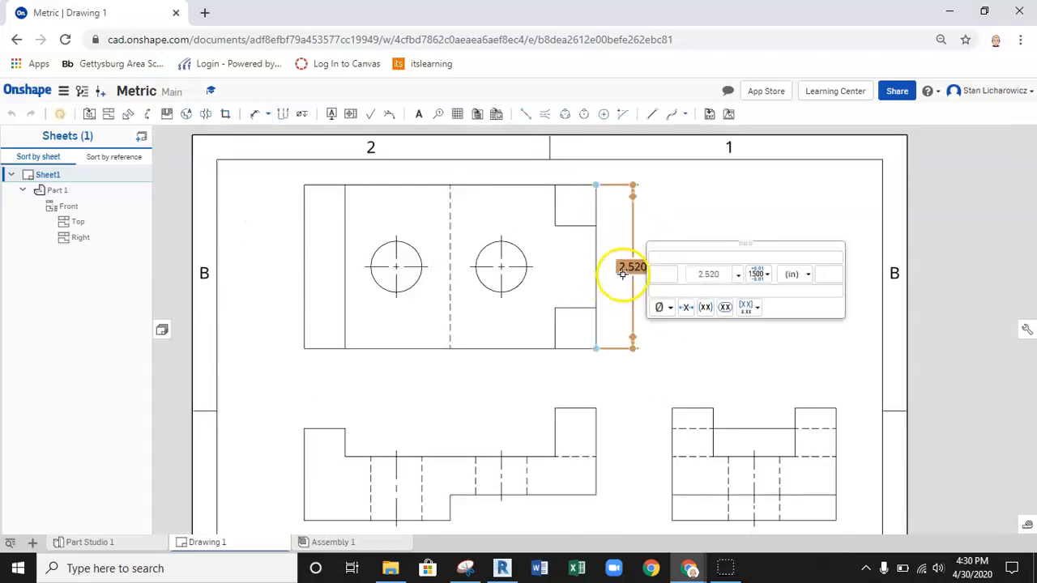
{"action": "left_click", "coordinate": [653, 353]}
{"action": "key", "text": "d"}
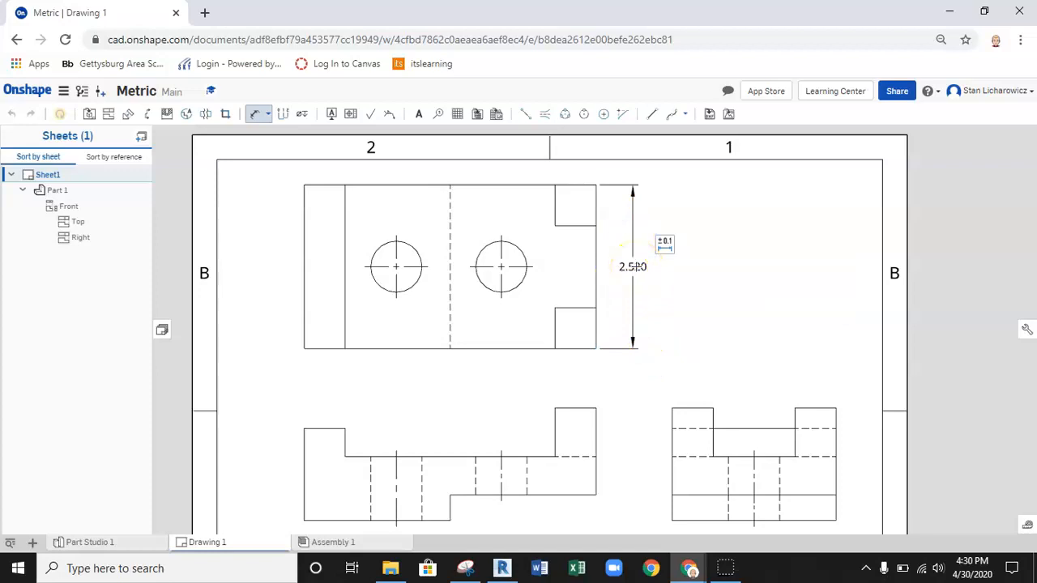
{"action": "left_click", "coordinate": [637, 290]}
{"action": "right_click", "coordinate": [634, 272]}
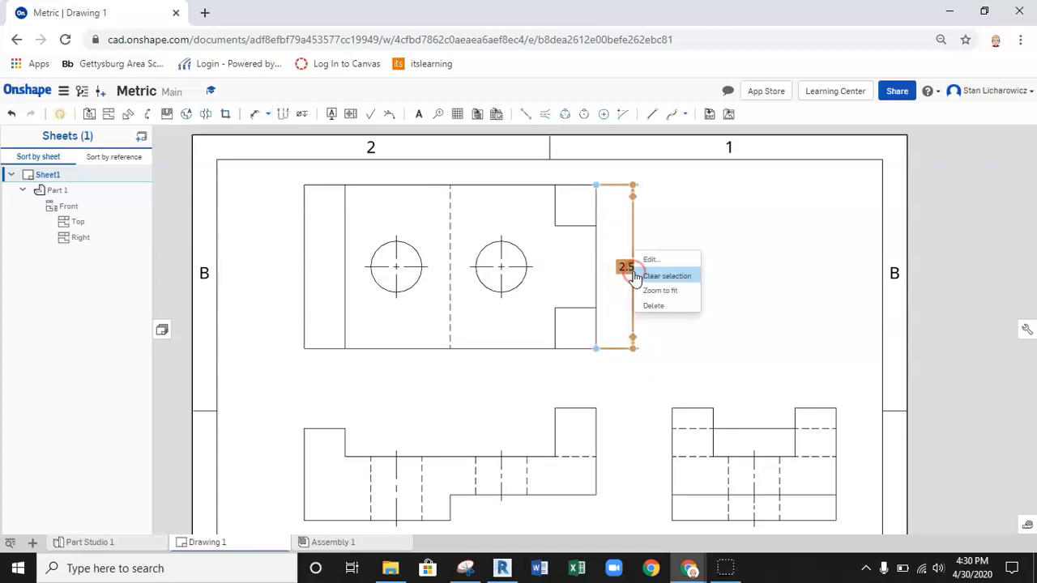
{"action": "left_click", "coordinate": [638, 314]}
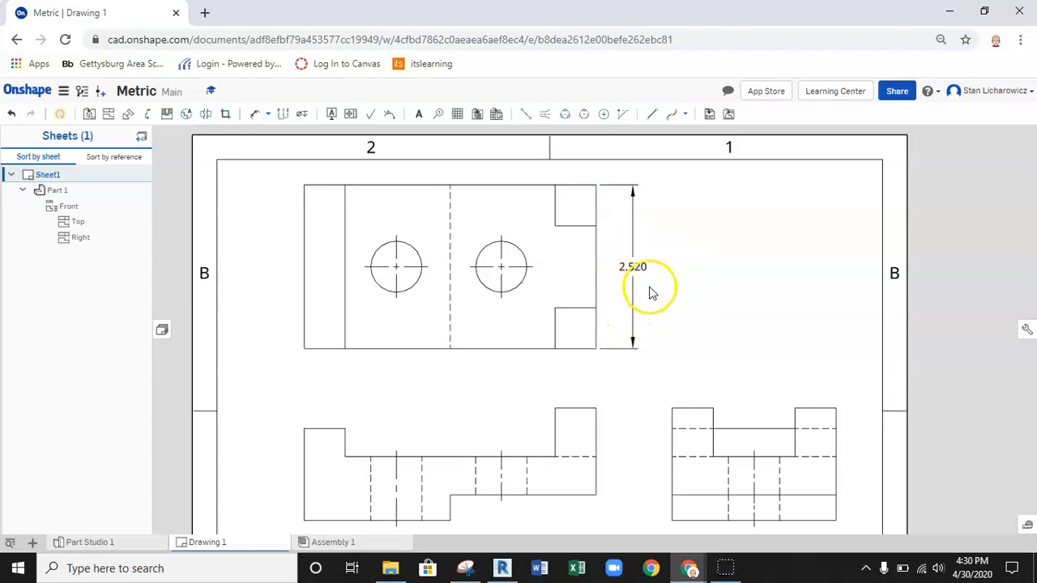
{"action": "right_click", "coordinate": [640, 266]}
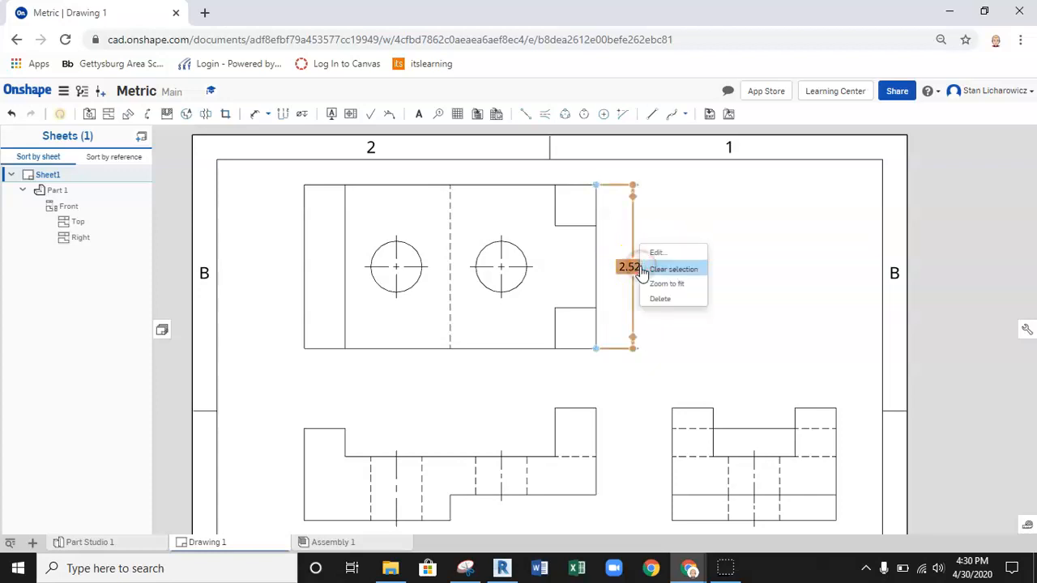
{"action": "left_click", "coordinate": [656, 255]}
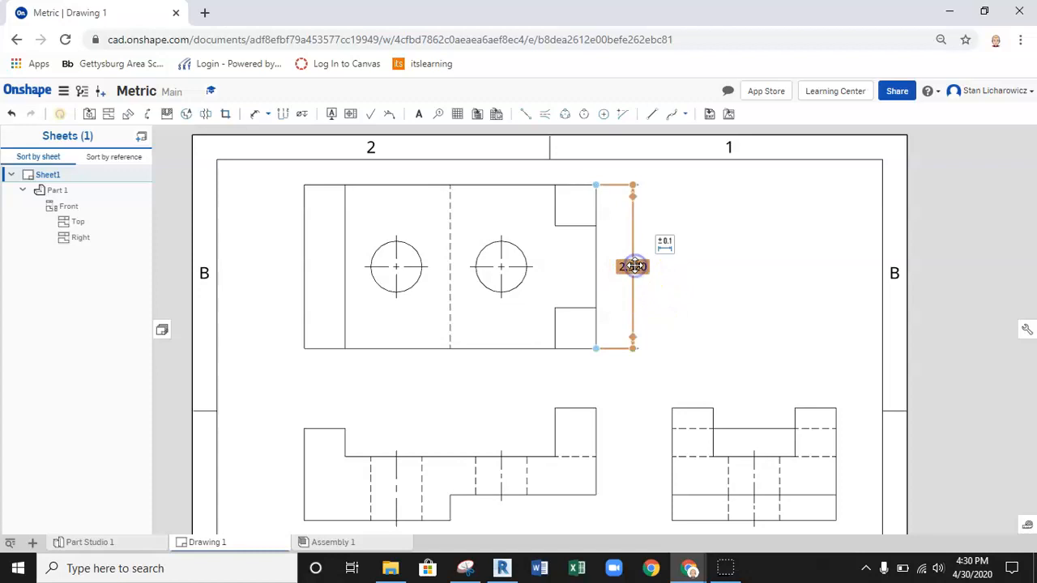
{"action": "right_click", "coordinate": [634, 266]}
{"action": "left_click", "coordinate": [650, 252]}
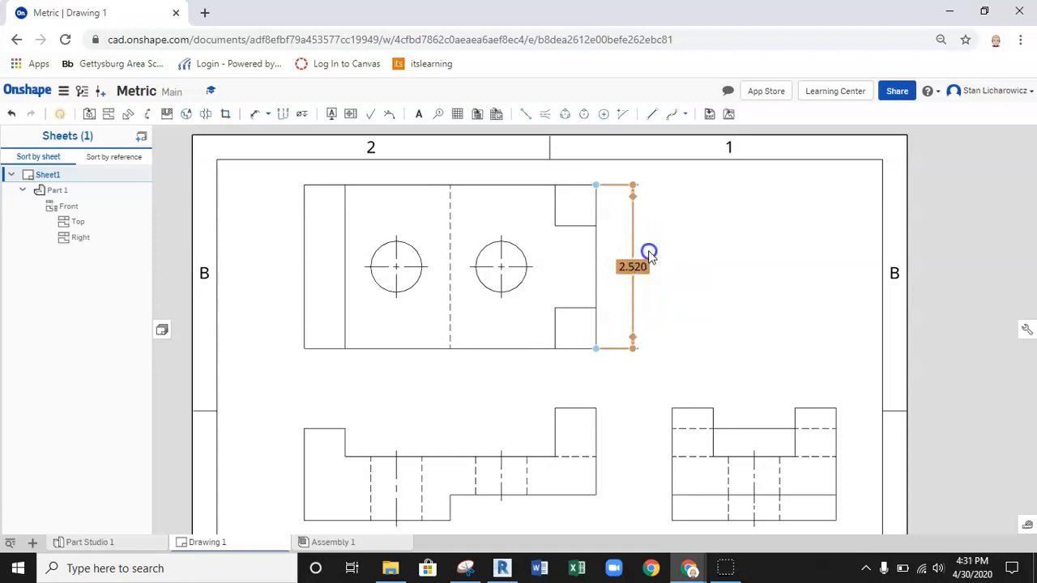
{"action": "left_click", "coordinate": [806, 276]}
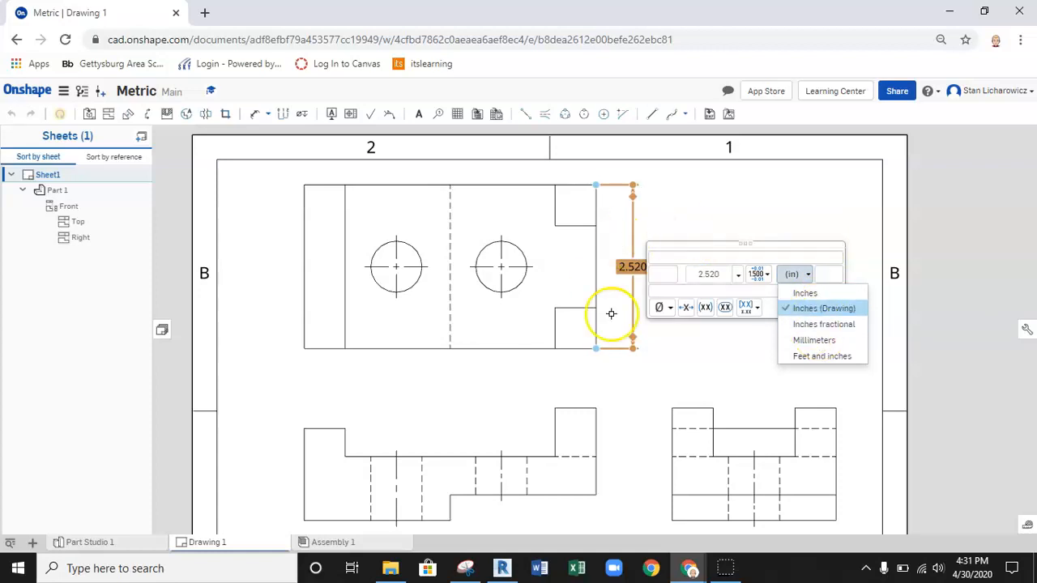
{"action": "left_click", "coordinate": [738, 173]}
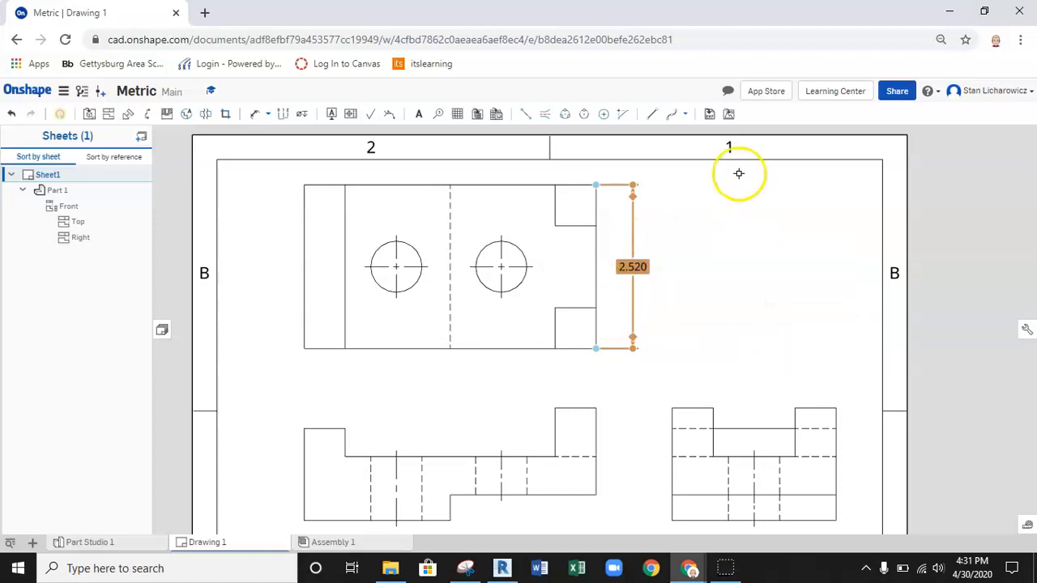
Set the primary units of the drawing properties to Millimeters.
{"action": "left_click", "coordinate": [1027, 332]}
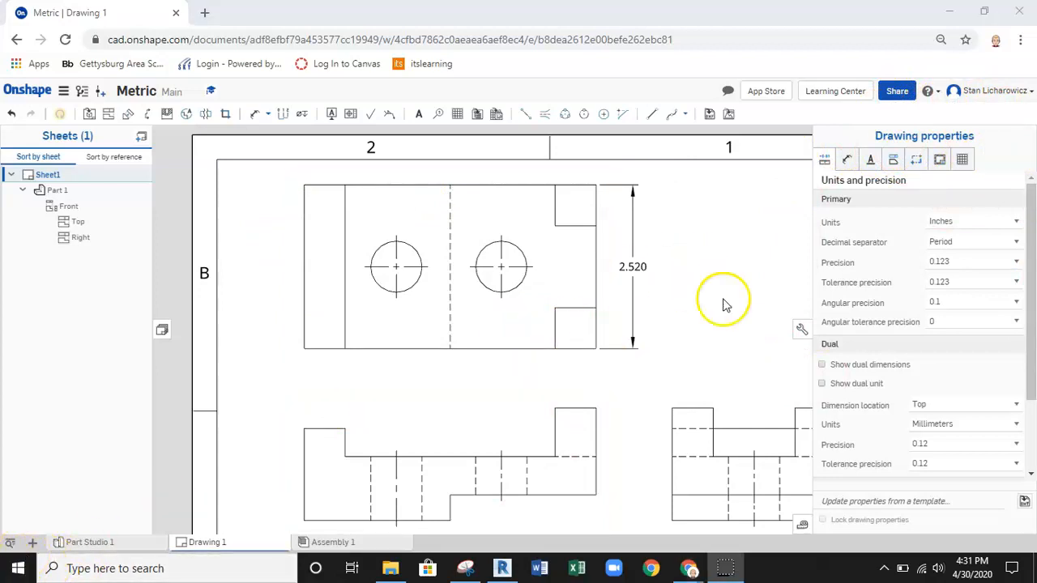
{"action": "left_click", "coordinate": [1017, 222]}
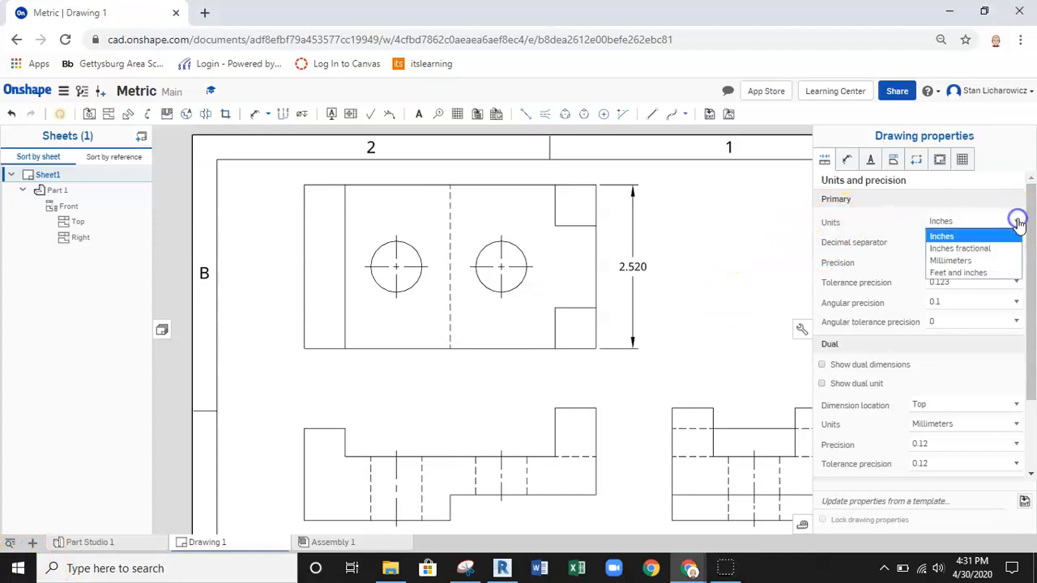
{"action": "left_click", "coordinate": [949, 260]}
{"action": "left_click", "coordinate": [620, 267]}
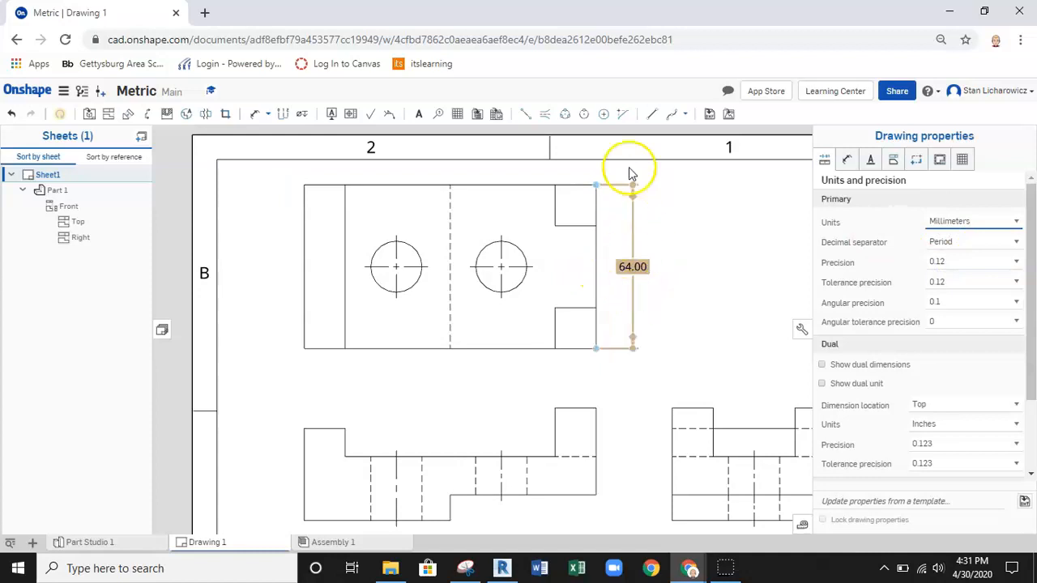
{"action": "left_click", "coordinate": [609, 326]}
Dimension the width of the lower-right corner block below the top view.
{"action": "scroll", "coordinate": [667, 288], "scroll_direction": "down", "scroll_amount": 1}
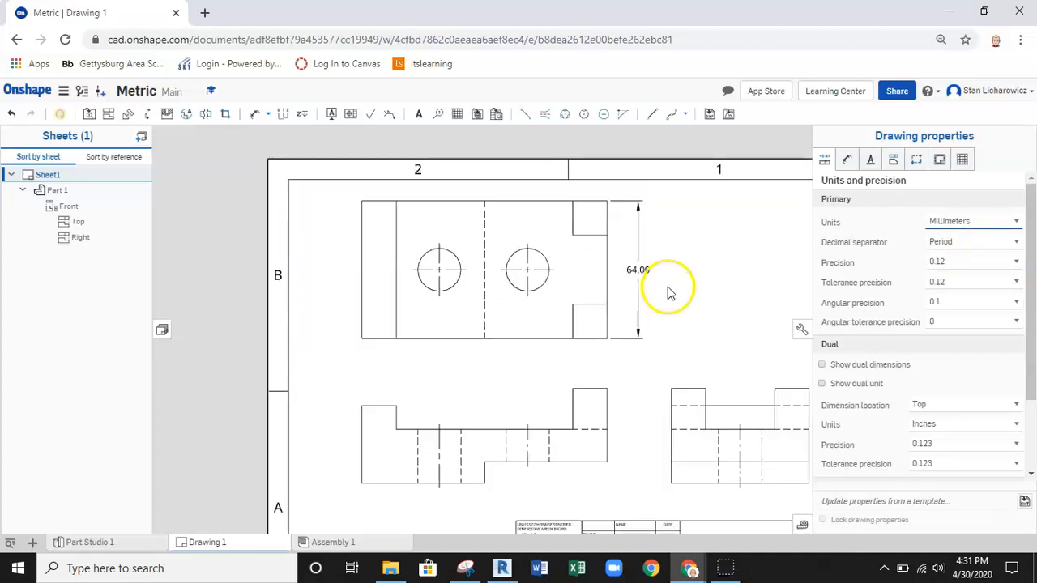
{"action": "scroll", "coordinate": [666, 287], "scroll_direction": "down", "scroll_amount": 1}
{"action": "middle_click_drag", "start_coordinate": [671, 293], "coordinate": [616, 270]}
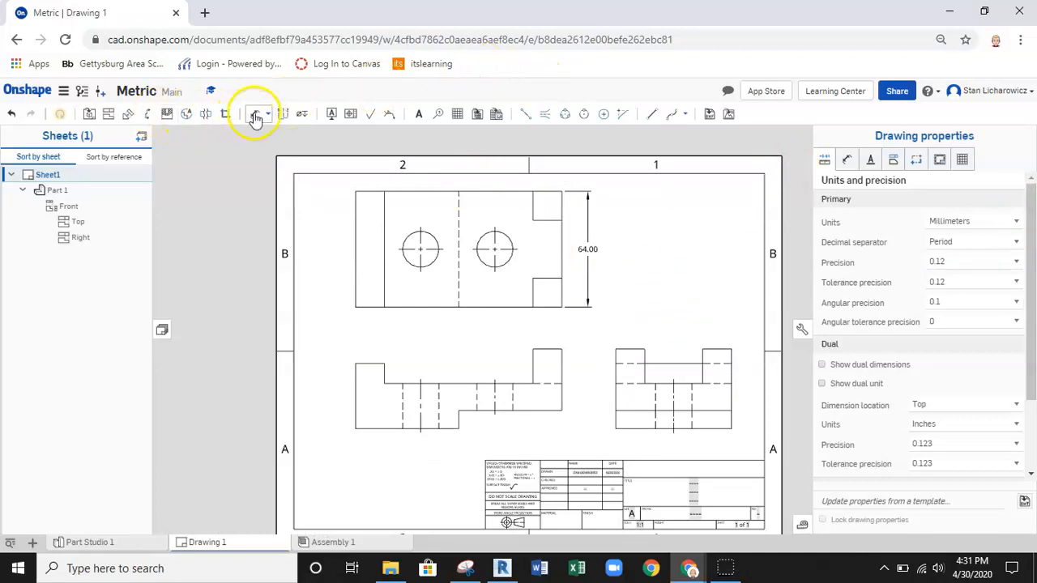
{"action": "scroll", "coordinate": [567, 324], "scroll_direction": "up", "scroll_amount": 3}
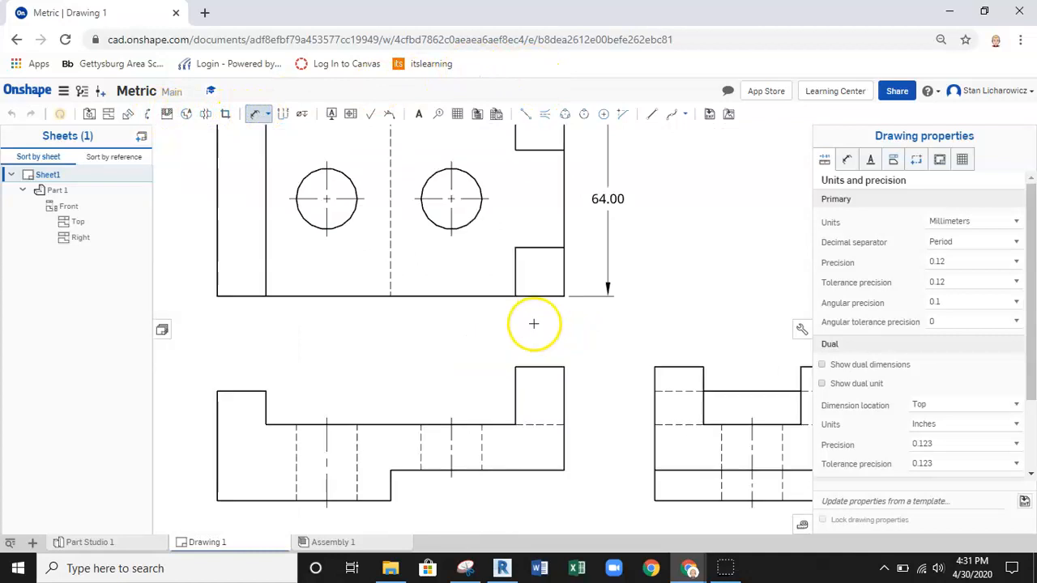
{"action": "left_click", "coordinate": [533, 296]}
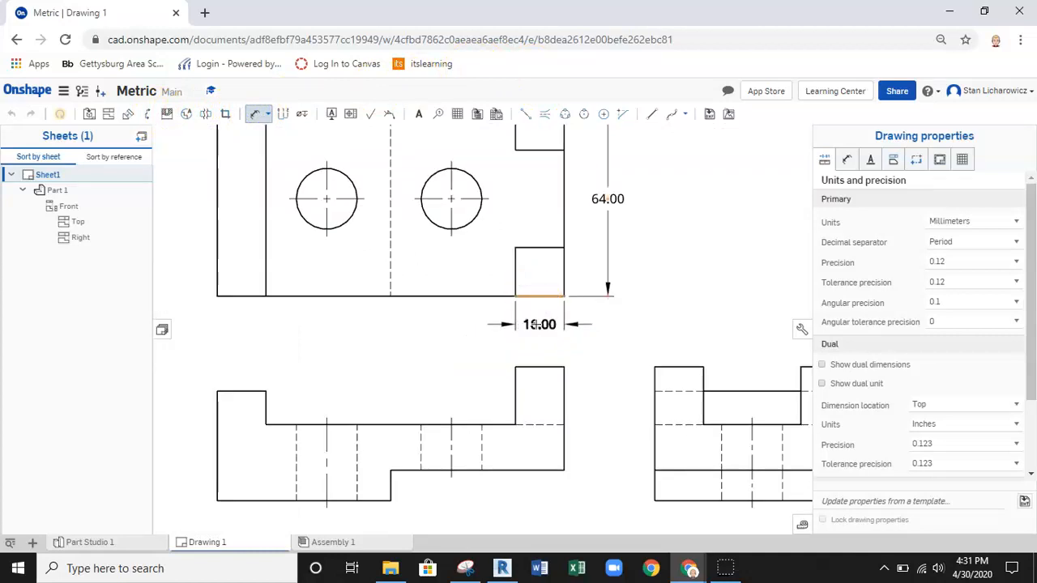
{"action": "left_click", "coordinate": [536, 328]}
Dimension the overall length of the part, placing the dimension centered between the top and front views.
{"action": "left_click", "coordinate": [562, 377]}
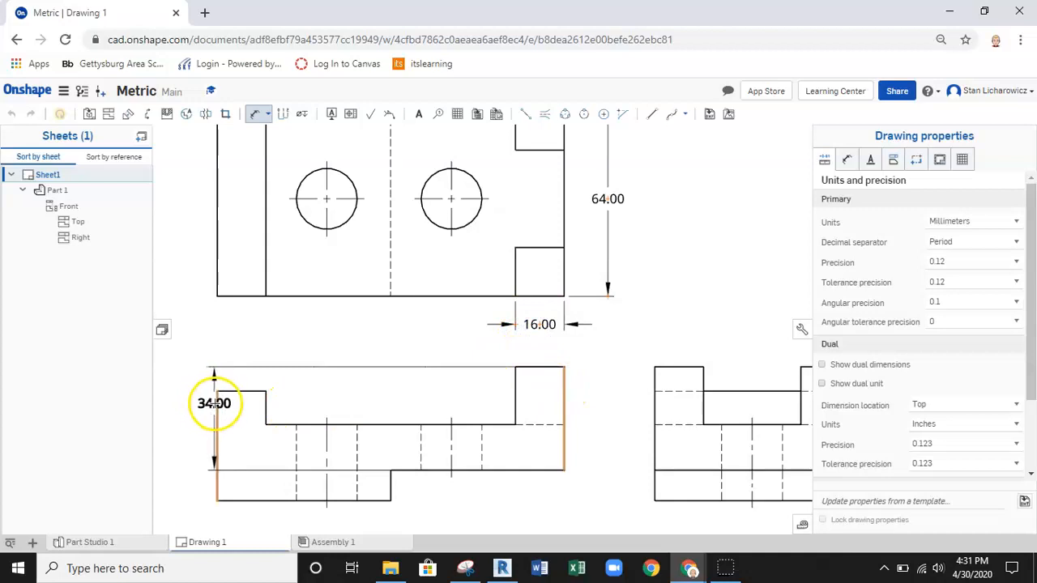
{"action": "left_click", "coordinate": [215, 403]}
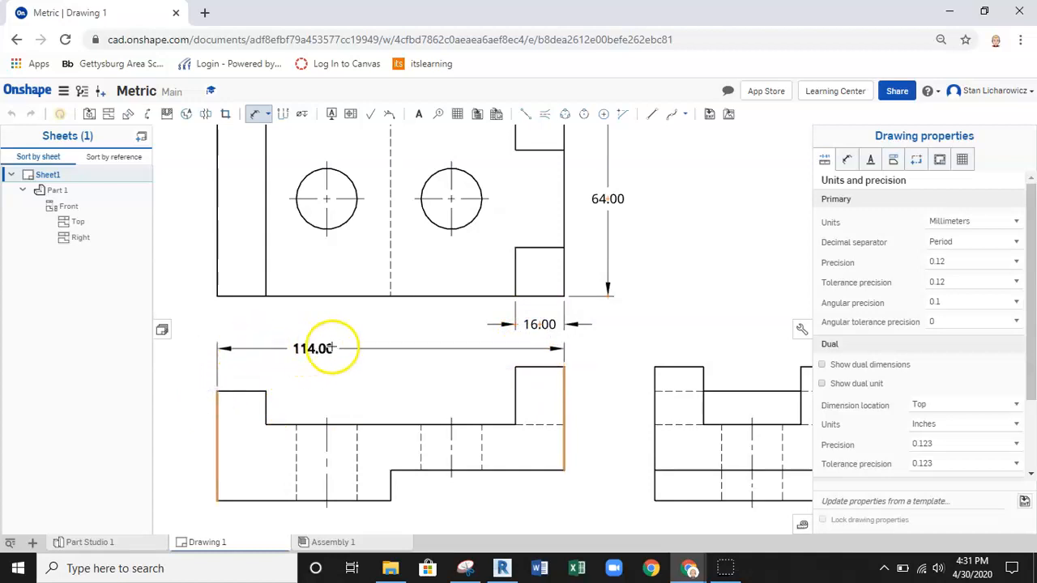
{"action": "mouse_move", "coordinate": [368, 341]}
{"action": "middle_mouse_down"}
{"action": "mouse_move", "coordinate": [389, 299]}
{"action": "mouse_move", "coordinate": [416, 356]}
{"action": "middle_mouse_up"}
{"action": "scroll", "coordinate": [413, 298], "scroll_direction": "down", "scroll_amount": 3}
{"action": "left_click", "coordinate": [413, 342]}
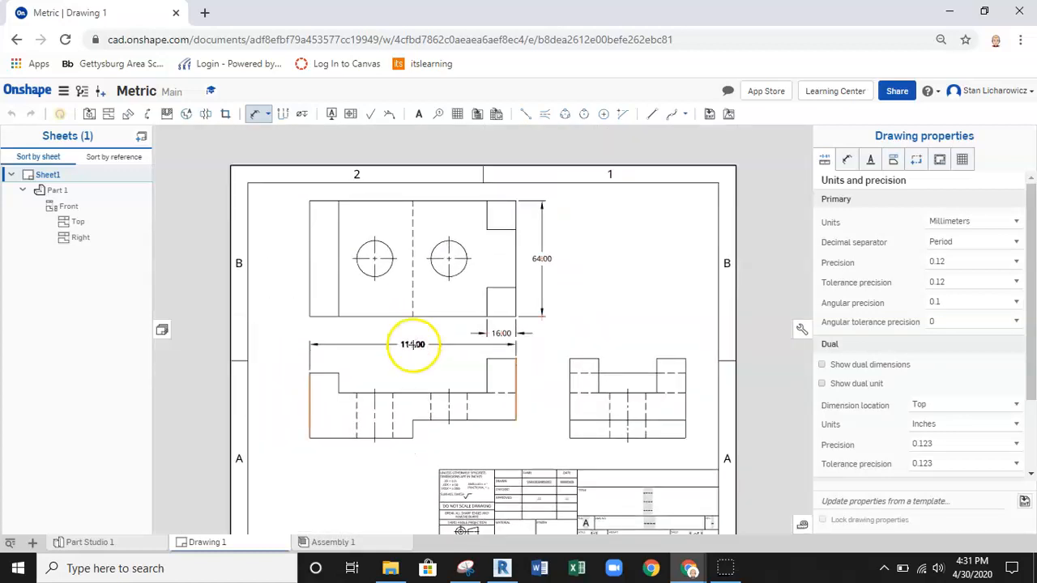
{"action": "left_click", "coordinate": [713, 392]}
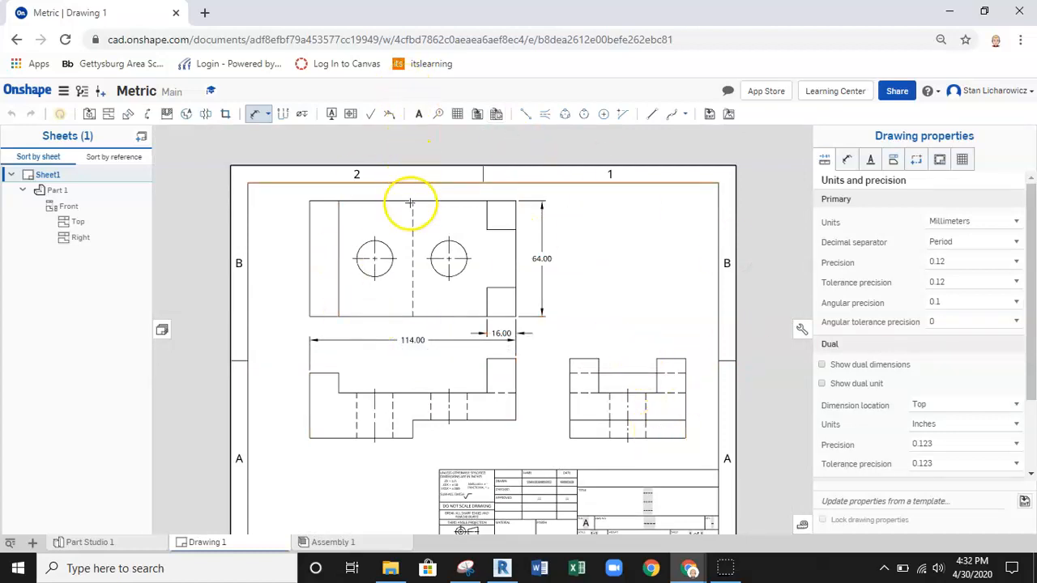
{"action": "mouse_move", "coordinate": [442, 318]}
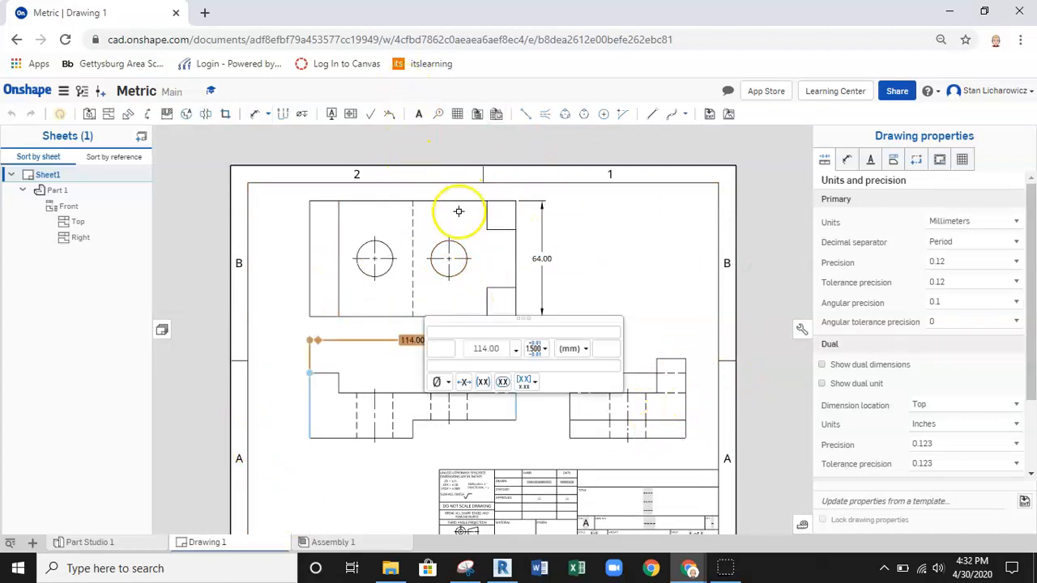
{"action": "left_click", "coordinate": [469, 456]}
Dimension the horizontal length of the bottom step cut below the front view.
{"action": "scroll", "coordinate": [470, 438], "scroll_direction": "up", "scroll_amount": 2}
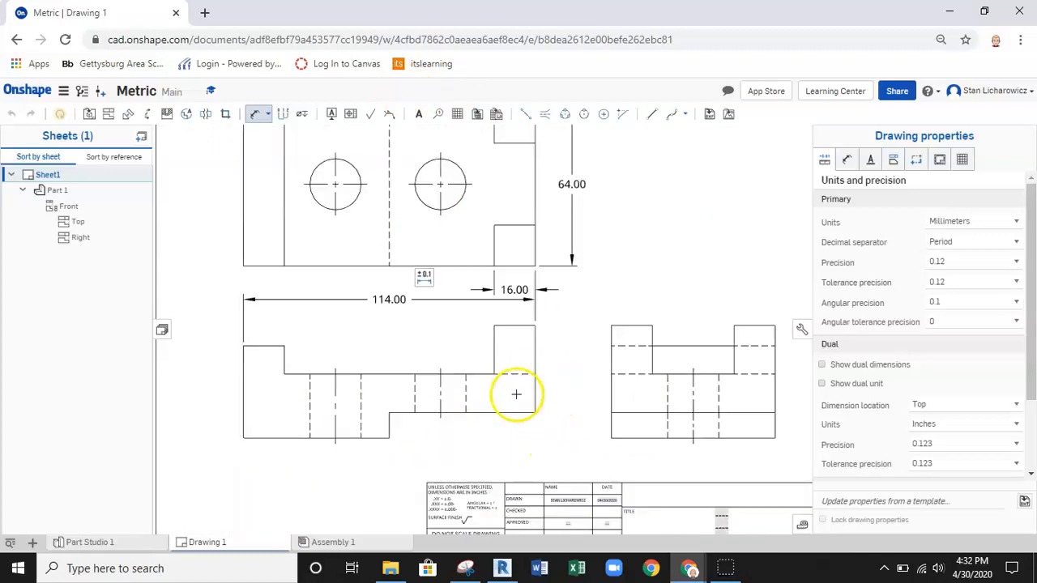
{"action": "scroll", "coordinate": [534, 399], "scroll_direction": "up", "scroll_amount": 3}
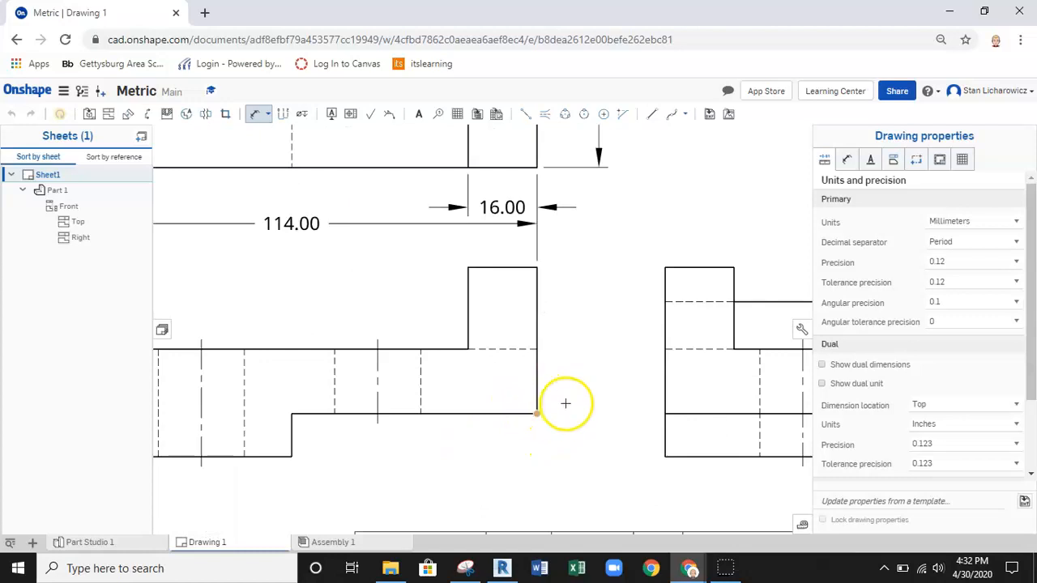
{"action": "right_click_drag", "start_coordinate": [565, 402], "coordinate": [592, 322]}
{"action": "left_click", "coordinate": [318, 375]}
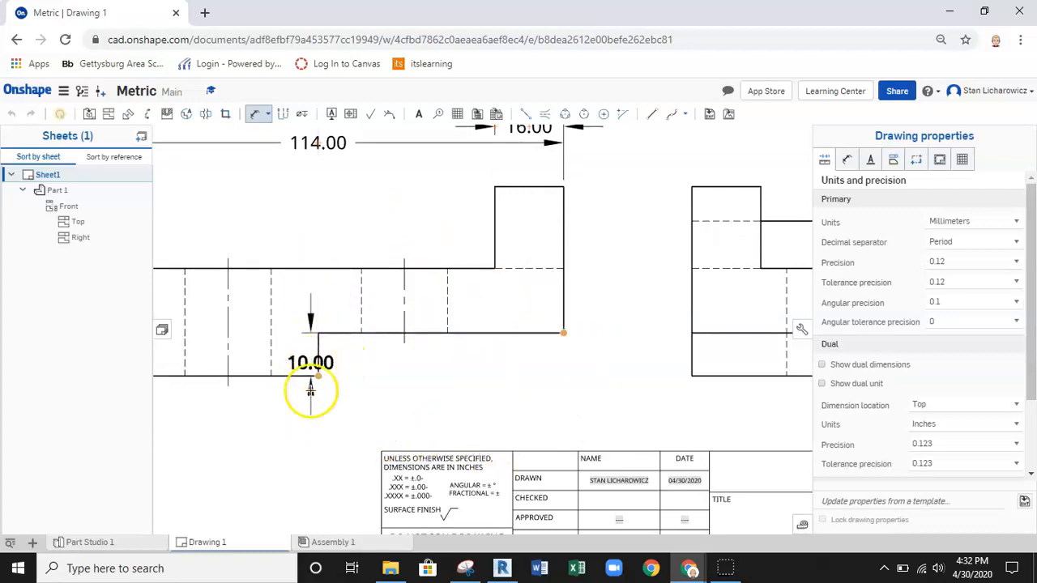
{"action": "left_click", "coordinate": [389, 411]}
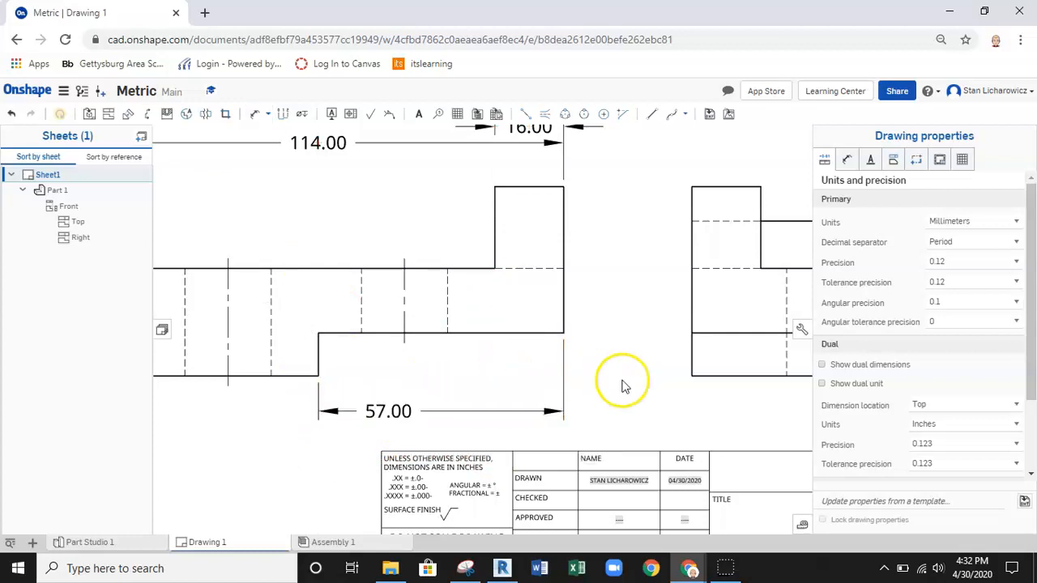
Dimension the height of the bottom step cut to the right of the front view.
{"action": "left_click", "coordinate": [319, 359]}
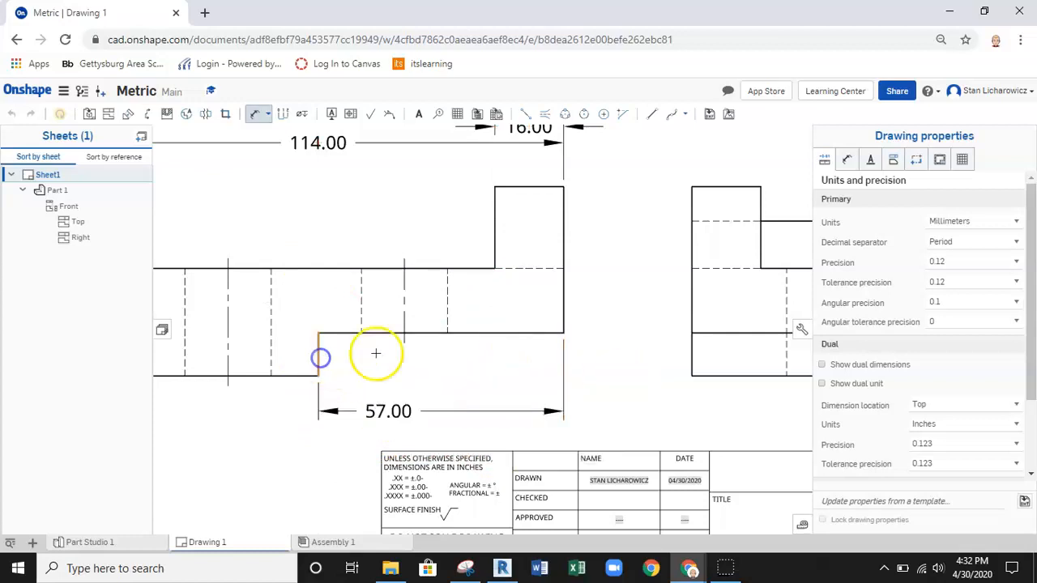
{"action": "left_click", "coordinate": [605, 354]}
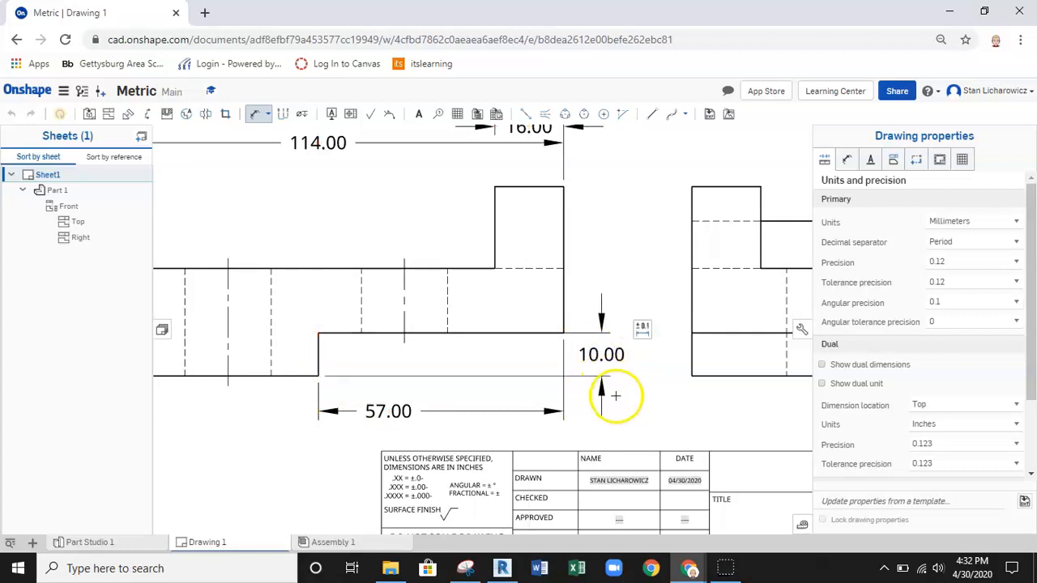
{"action": "scroll", "coordinate": [596, 278], "scroll_direction": "down", "scroll_amount": 2}
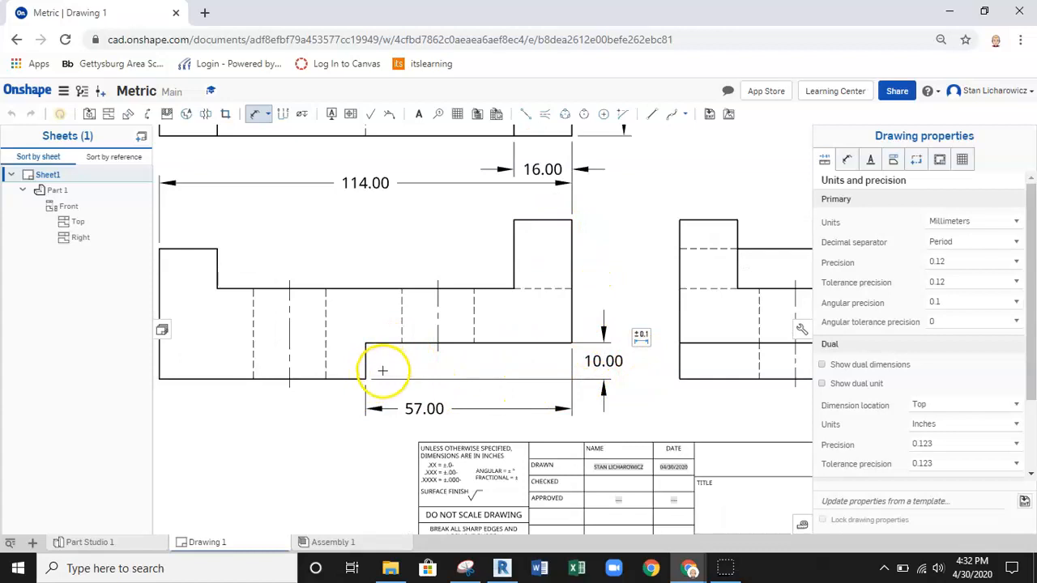
{"action": "scroll", "coordinate": [382, 371], "scroll_direction": "down", "scroll_amount": 1}
{"action": "left_click", "coordinate": [567, 363]}
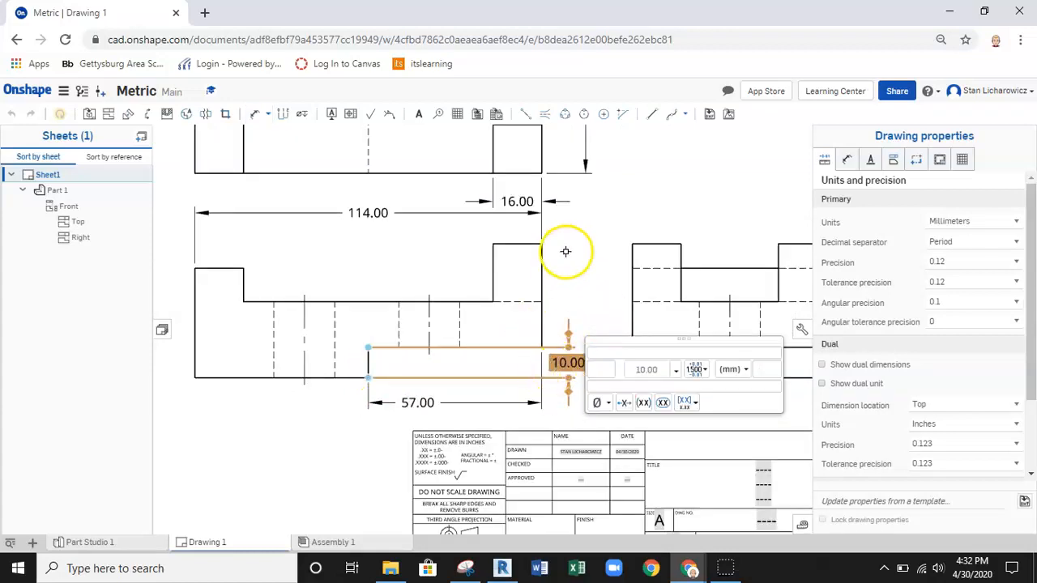
Add a diameter dimension to the left hole in the top view, with its text above the view.
{"action": "scroll", "coordinate": [571, 270], "scroll_direction": "down", "scroll_amount": 1}
{"action": "scroll", "coordinate": [580, 260], "scroll_direction": "down", "scroll_amount": 1}
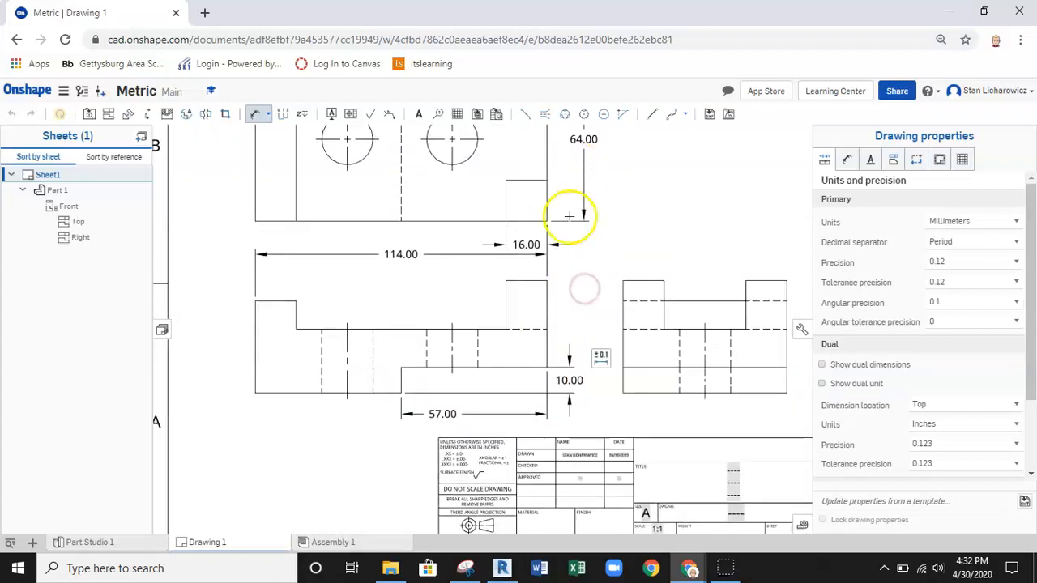
{"action": "scroll", "coordinate": [600, 276], "scroll_direction": "down", "scroll_amount": 1}
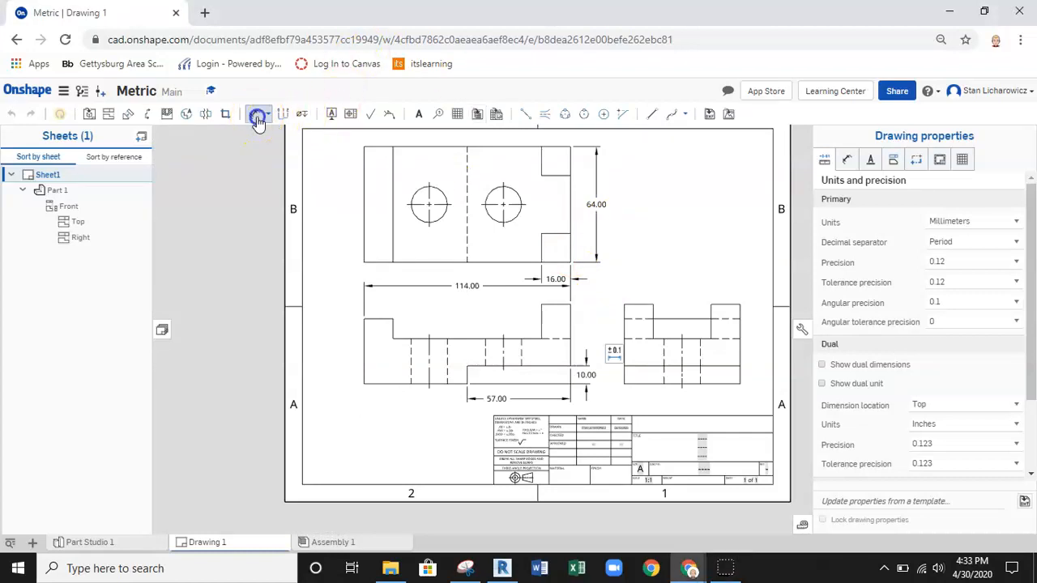
{"action": "scroll", "coordinate": [430, 232], "scroll_direction": "up", "scroll_amount": 3}
{"action": "middle_click_drag", "start_coordinate": [439, 315], "coordinate": [438, 325]}
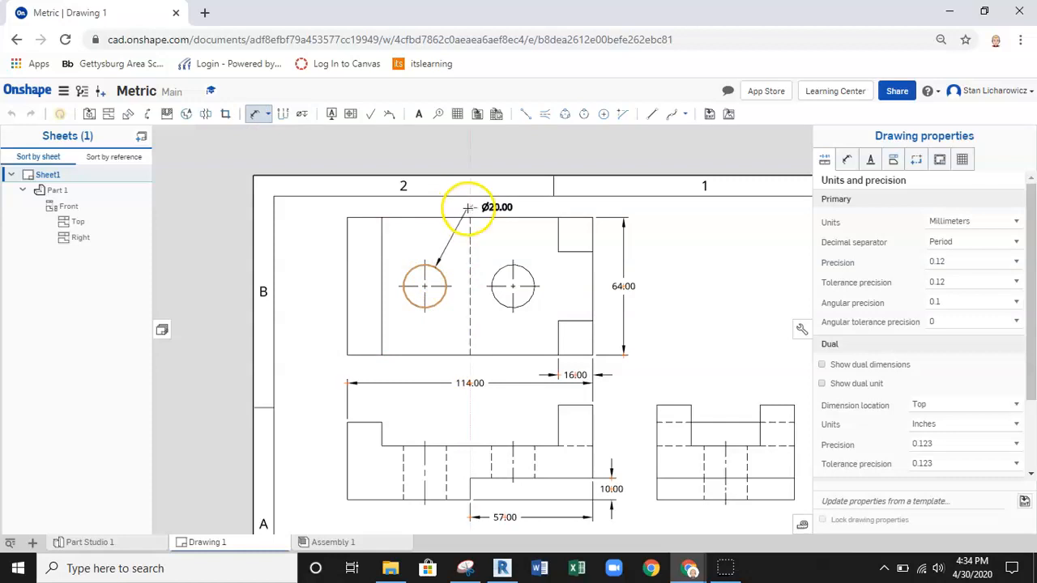
{"action": "scroll", "coordinate": [498, 213], "scroll_direction": "up", "scroll_amount": 5}
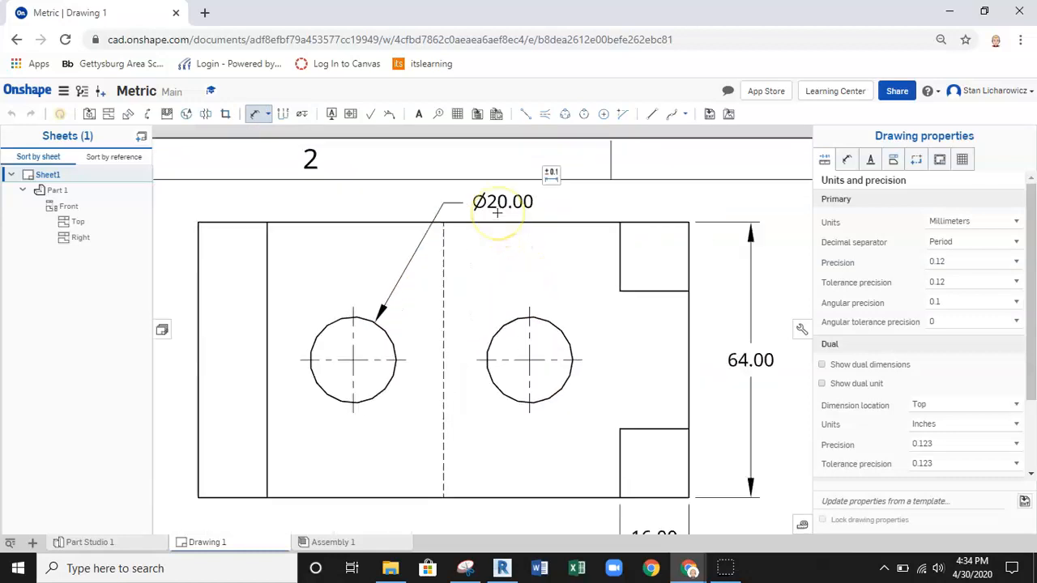
{"action": "left_click", "coordinate": [497, 213]}
Dimension the left hole center's distance from the inner vertical edge and the spacing between the two hole centers, aligned below the top view.
{"action": "scroll", "coordinate": [478, 255], "scroll_direction": "down", "scroll_amount": 3}
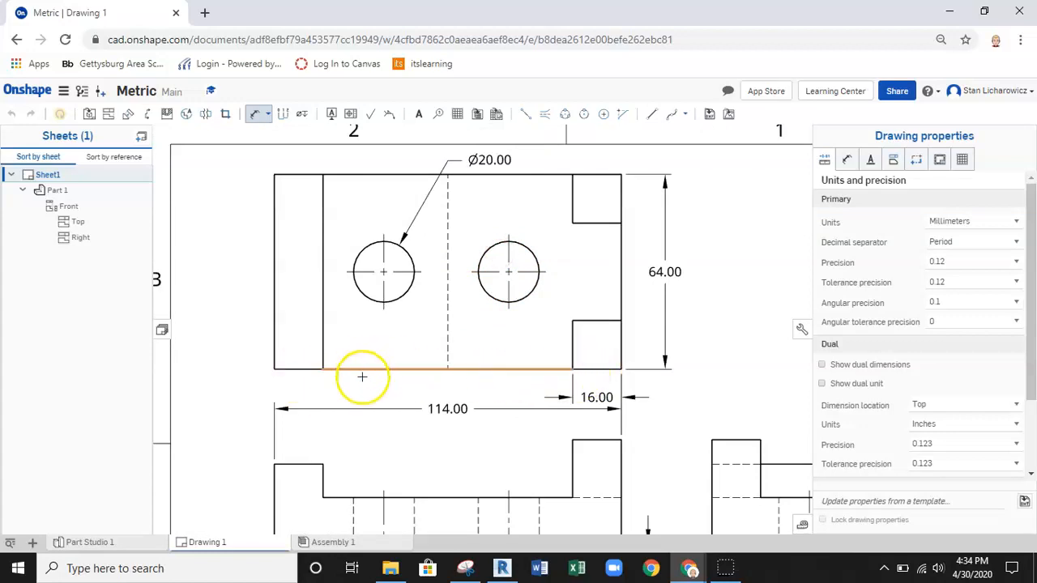
{"action": "scroll", "coordinate": [340, 376], "scroll_direction": "down", "scroll_amount": 1}
{"action": "scroll", "coordinate": [322, 386], "scroll_direction": "up", "scroll_amount": 2}
{"action": "scroll", "coordinate": [327, 382], "scroll_direction": "down", "scroll_amount": 1}
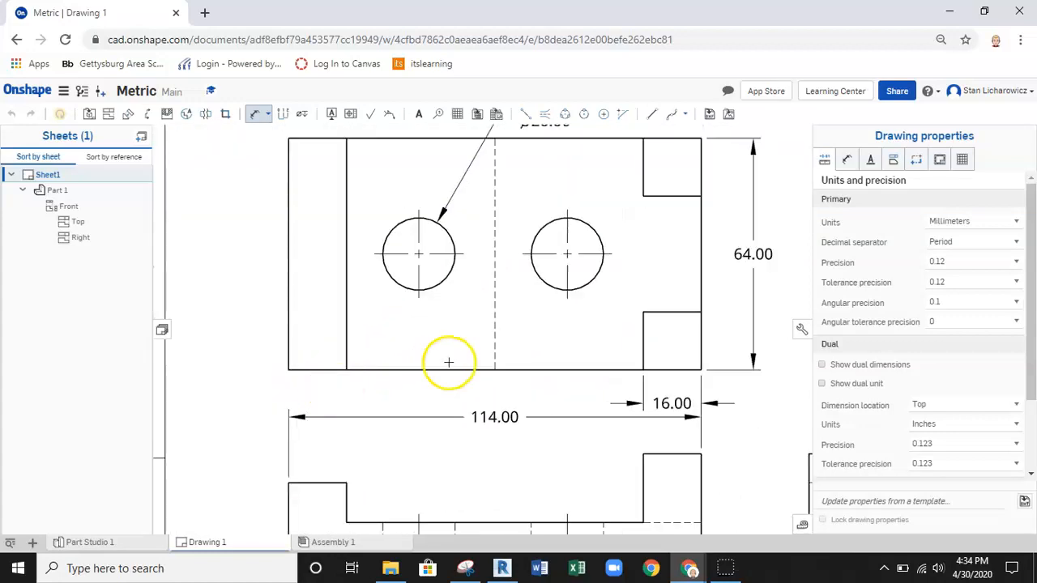
{"action": "middle_click_drag", "start_coordinate": [449, 362], "coordinate": [437, 404]}
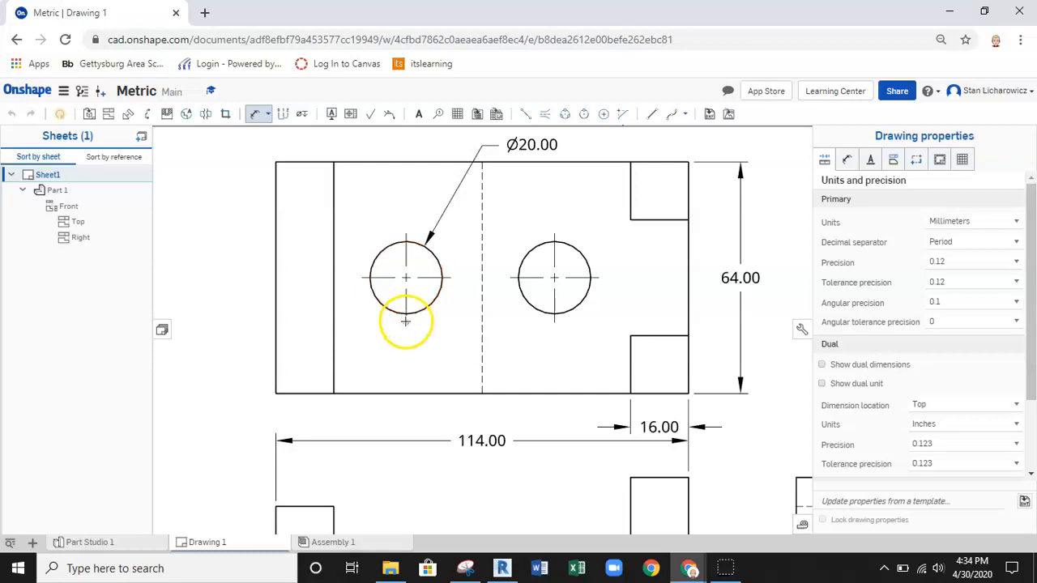
{"action": "left_click", "coordinate": [336, 378]}
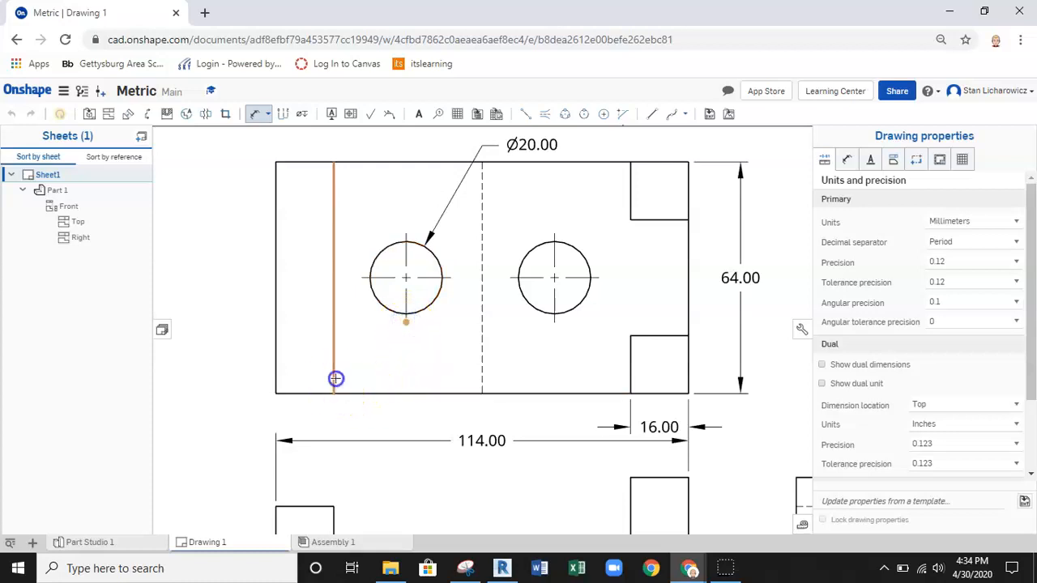
{"action": "left_click", "coordinate": [376, 416]}
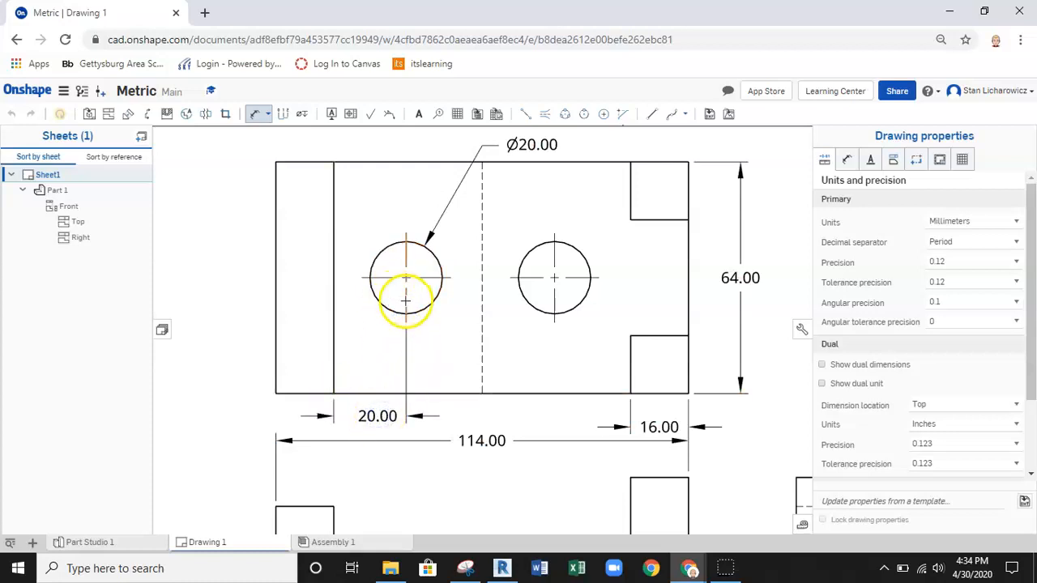
{"action": "left_click", "coordinate": [554, 300]}
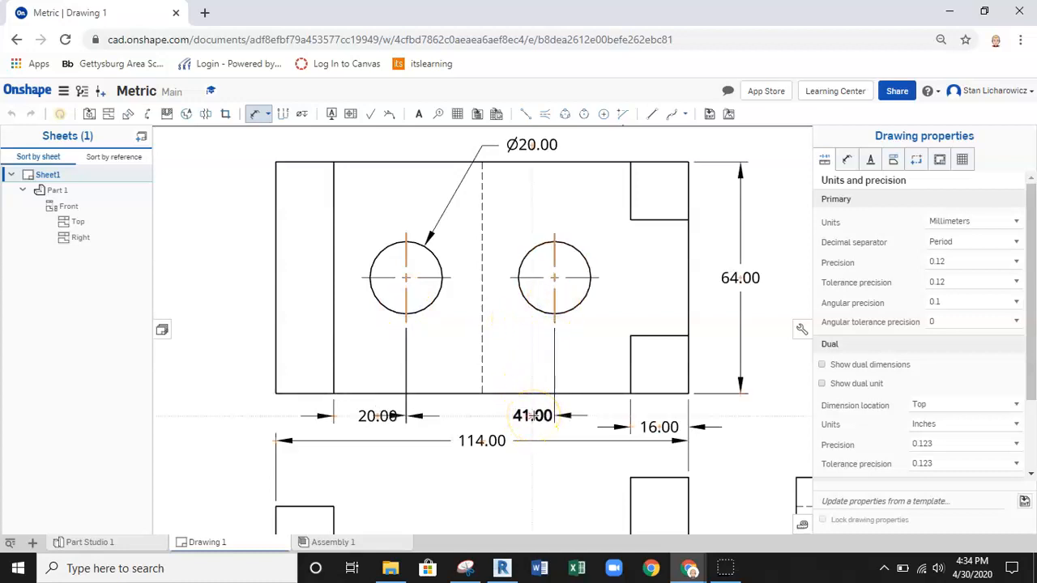
{"action": "left_click", "coordinate": [532, 417]}
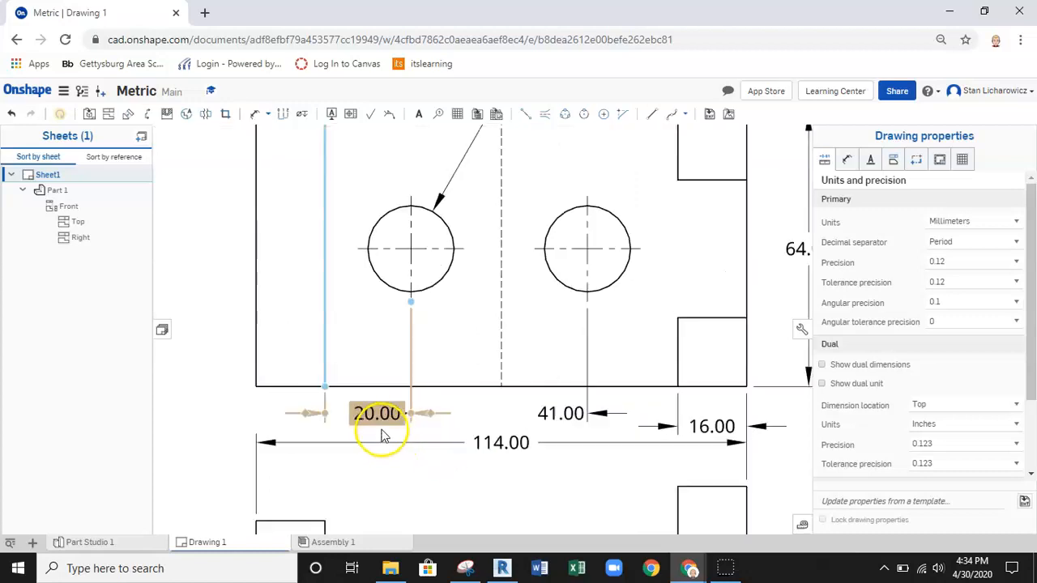
Move the text of the hole-spacing dimension midway between its extension lines.
{"action": "scroll", "coordinate": [389, 430], "scroll_direction": "down", "scroll_amount": 2}
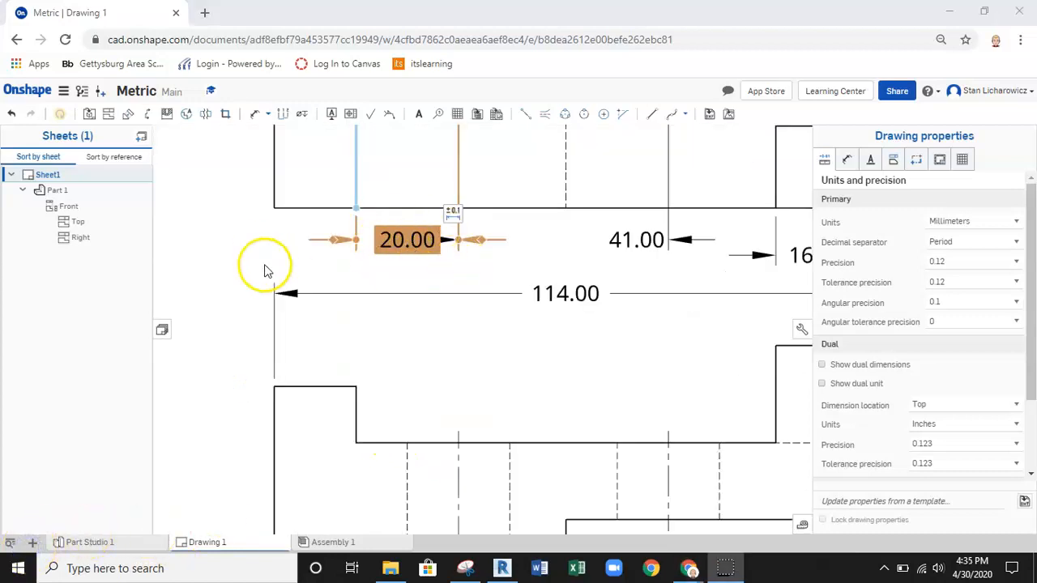
{"action": "left_click", "coordinate": [270, 258]}
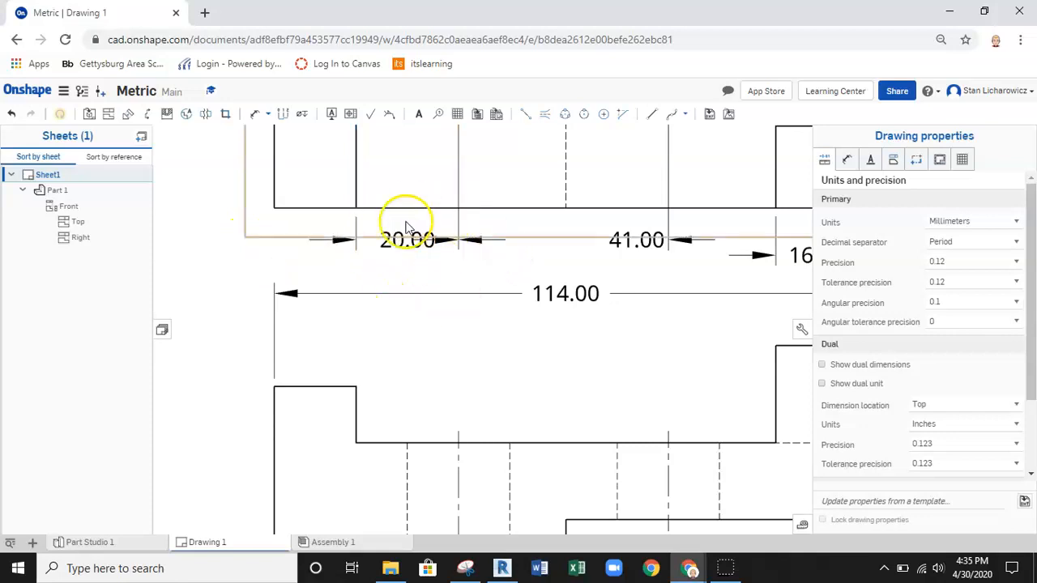
{"action": "left_click", "coordinate": [409, 241]}
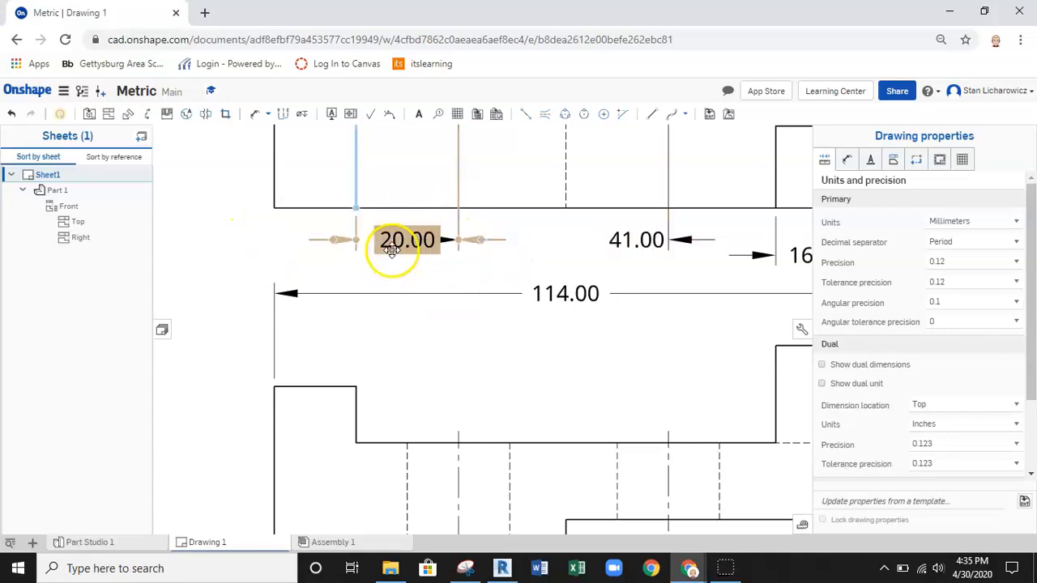
{"action": "left_click_drag", "start_coordinate": [637, 243], "coordinate": [566, 240]}
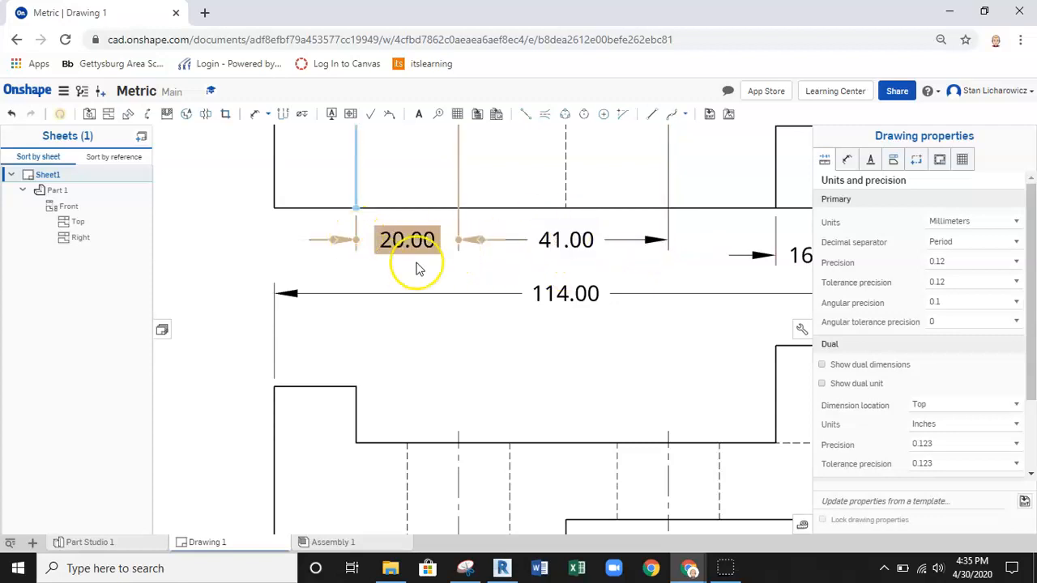
Move the notch-width dimension below the top view up into line with the hole-location dimensions.
{"action": "scroll", "coordinate": [474, 258], "scroll_direction": "down", "scroll_amount": 2}
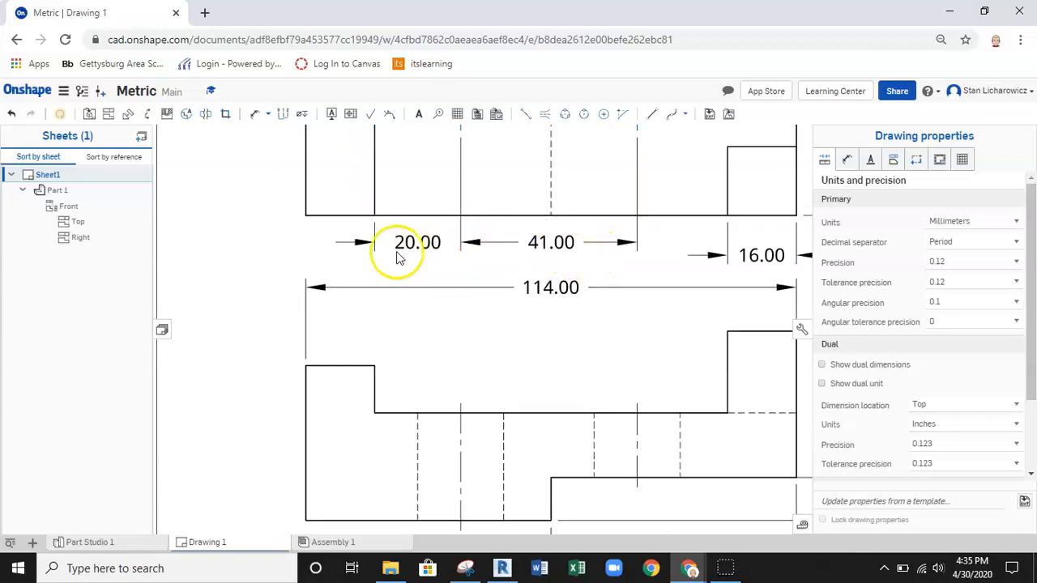
{"action": "scroll", "coordinate": [633, 340], "scroll_direction": "down", "scroll_amount": 1}
{"action": "middle_click_drag", "start_coordinate": [650, 362], "coordinate": [578, 367]}
{"action": "scroll", "coordinate": [656, 272], "scroll_direction": "up", "scroll_amount": 1}
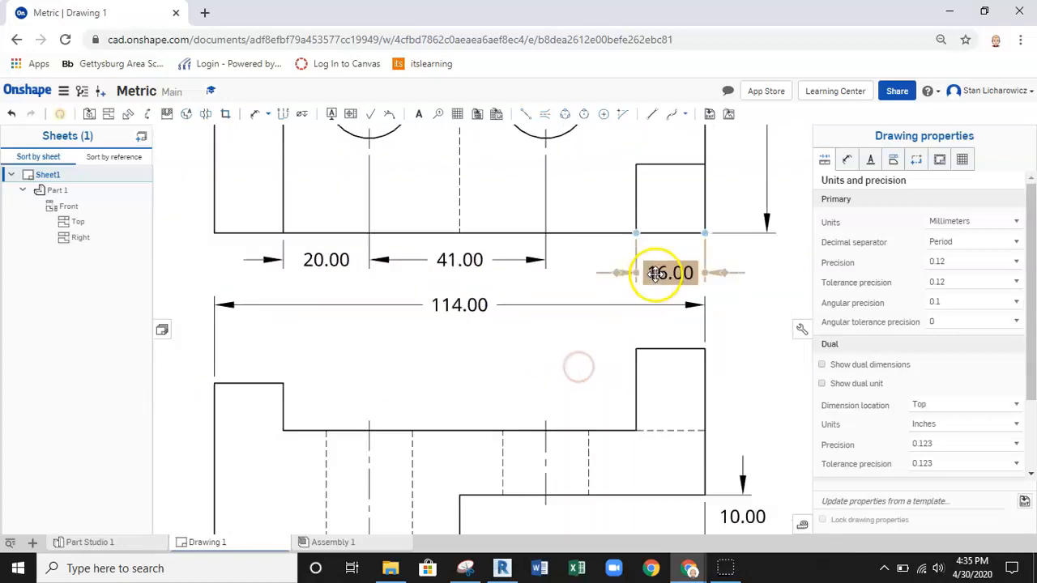
{"action": "left_click_drag", "start_coordinate": [669, 272], "coordinate": [666, 245]}
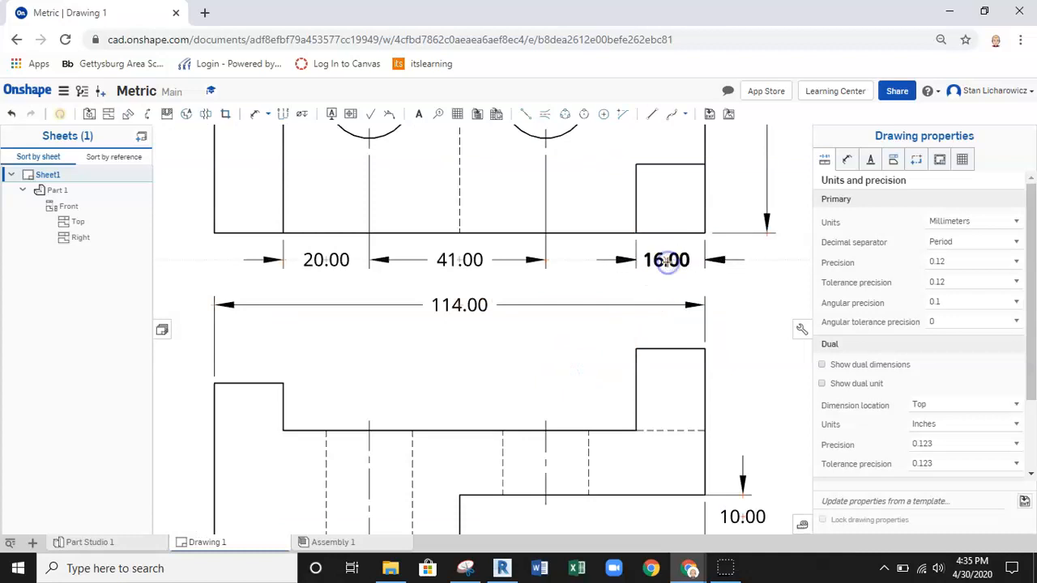
{"action": "scroll", "coordinate": [666, 260], "scroll_direction": "up", "scroll_amount": 4}
{"action": "left_click_drag", "start_coordinate": [617, 249], "coordinate": [664, 239]}
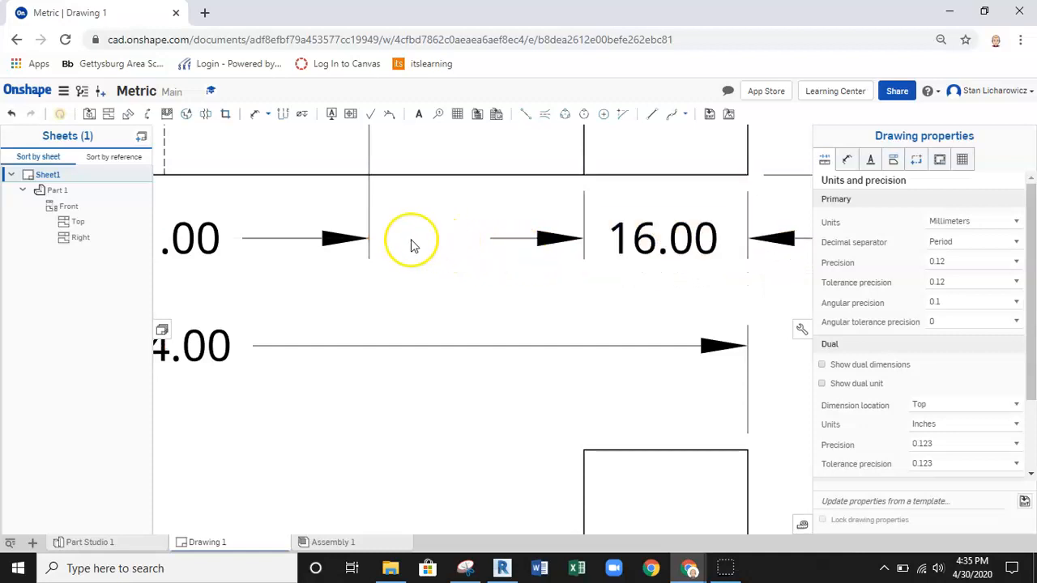
{"action": "scroll", "coordinate": [370, 256], "scroll_direction": "down", "scroll_amount": 3}
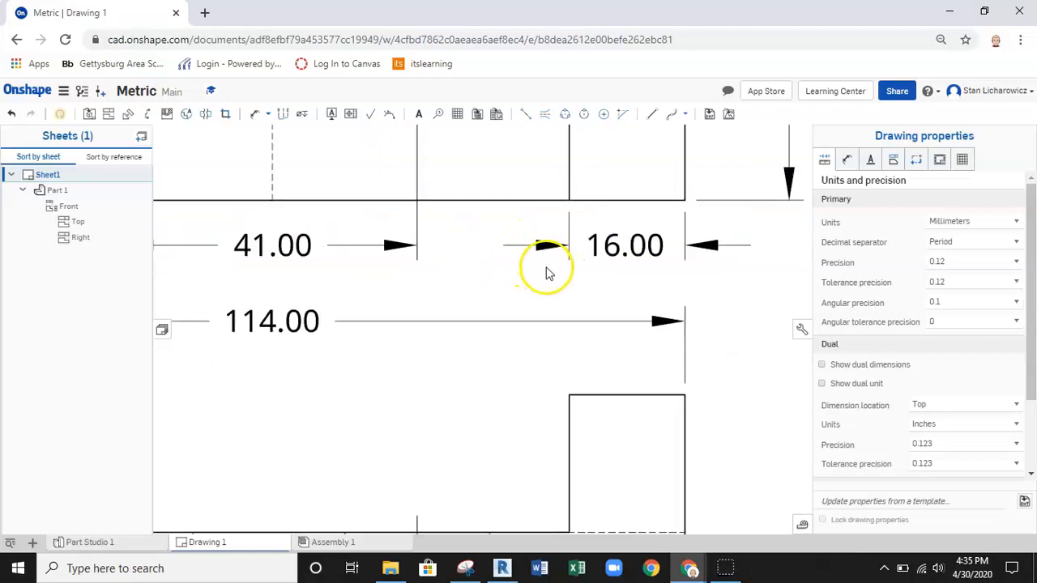
{"action": "scroll", "coordinate": [721, 325], "scroll_direction": "down", "scroll_amount": 2}
Dimension the width of the left upright and of the adjacent slot, aligned above the right view.
{"action": "right_click_drag", "start_coordinate": [721, 326], "coordinate": [491, 338]}
{"action": "right_click_drag", "start_coordinate": [573, 343], "coordinate": [586, 232]}
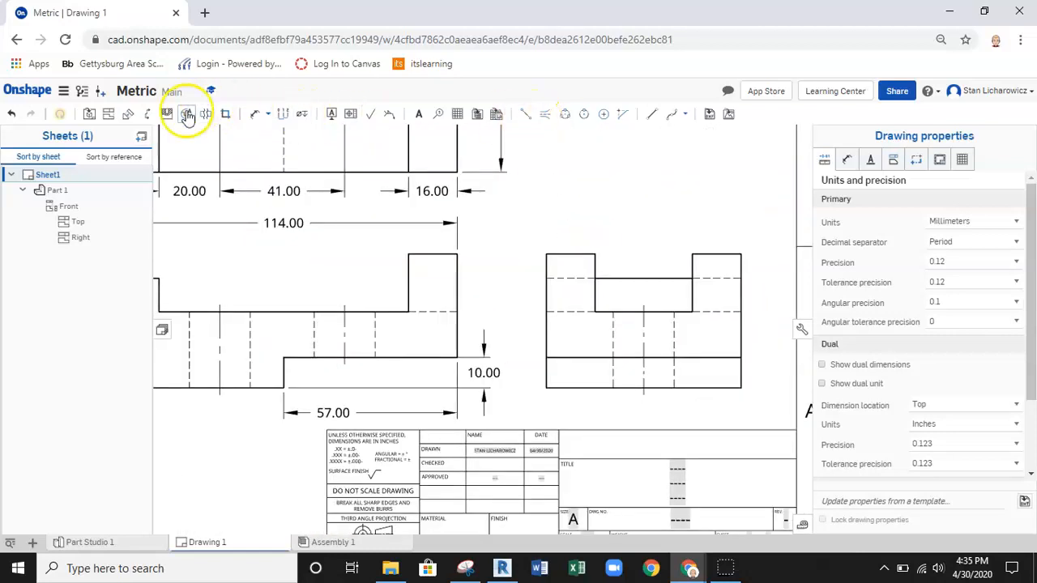
{"action": "scroll", "coordinate": [554, 250], "scroll_direction": "up", "scroll_amount": 2}
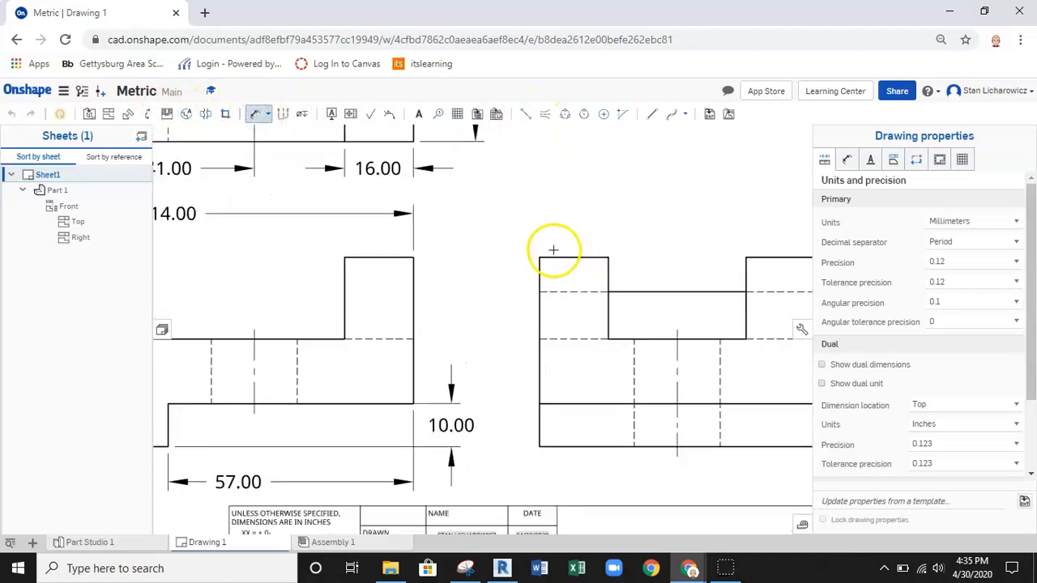
{"action": "left_click", "coordinate": [574, 219]}
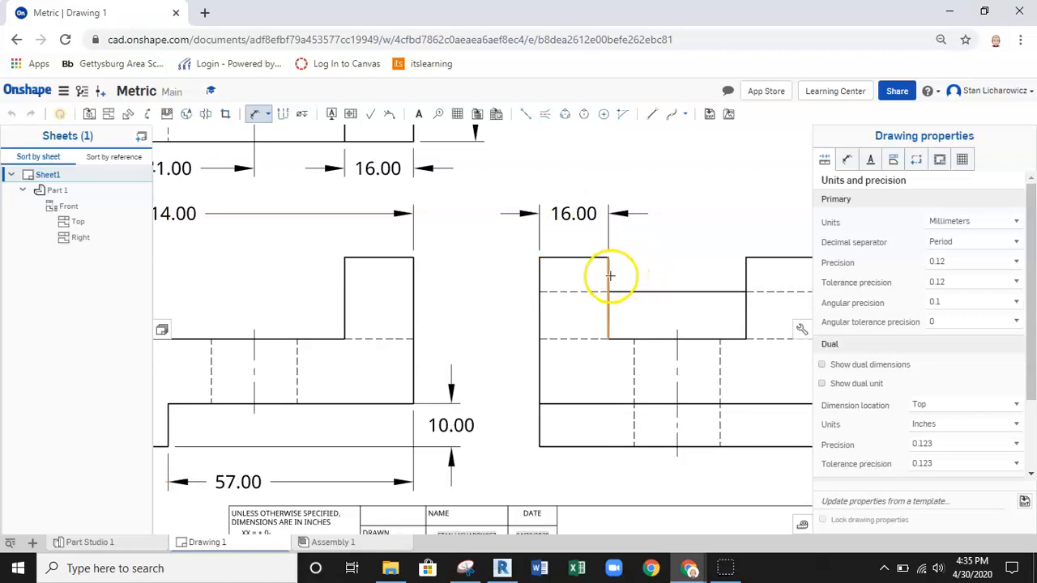
{"action": "left_click", "coordinate": [762, 285]}
{"action": "left_click", "coordinate": [684, 216]}
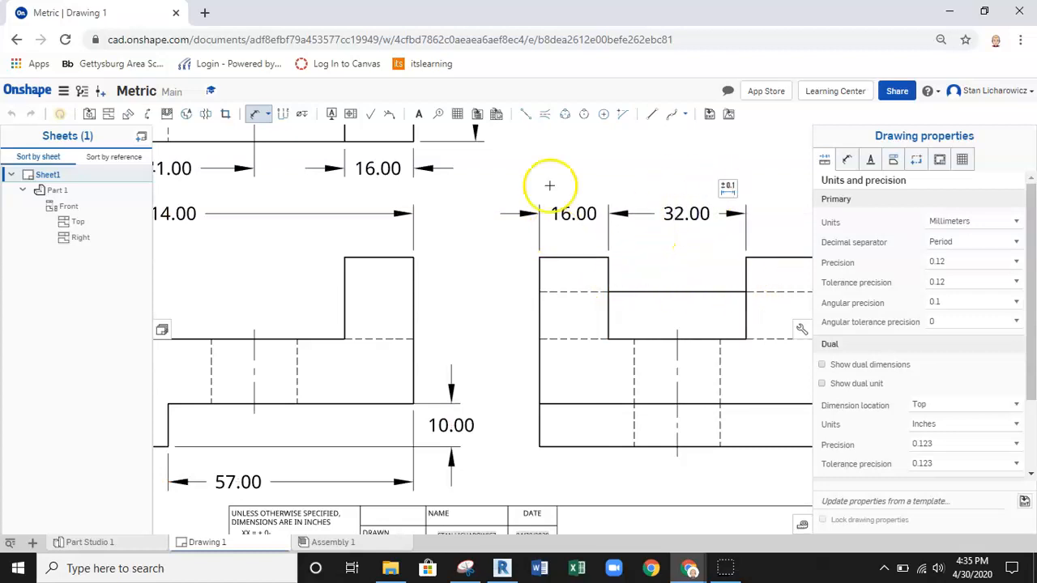
Dimension the slot depth from the upright's top edge to the slot floor, placed to the left of the right view.
{"action": "scroll", "coordinate": [546, 264], "scroll_direction": "down", "scroll_amount": 3}
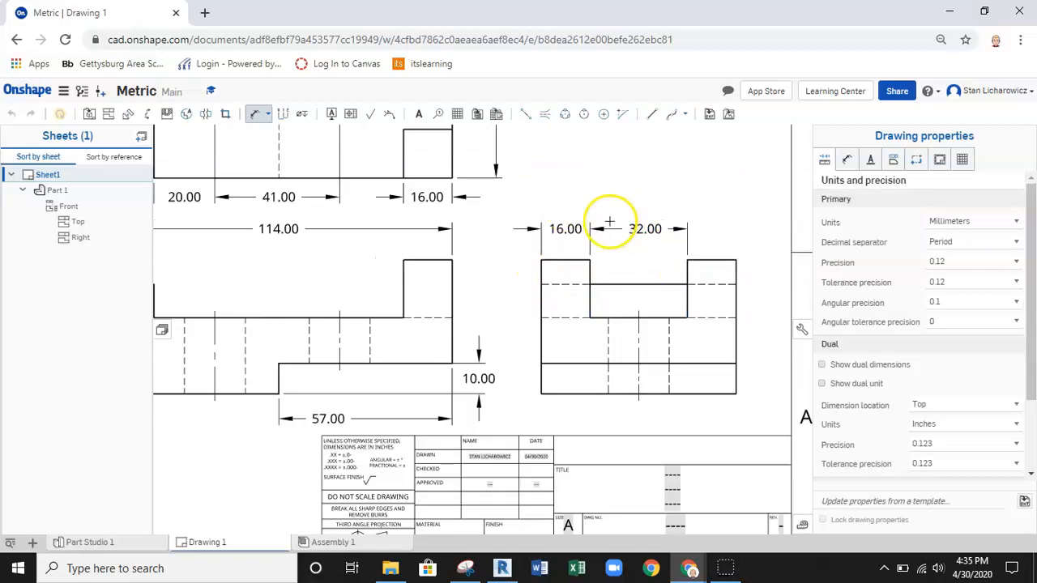
{"action": "scroll", "coordinate": [546, 233], "scroll_direction": "up", "scroll_amount": 3}
{"action": "scroll", "coordinate": [595, 243], "scroll_direction": "down", "scroll_amount": 3}
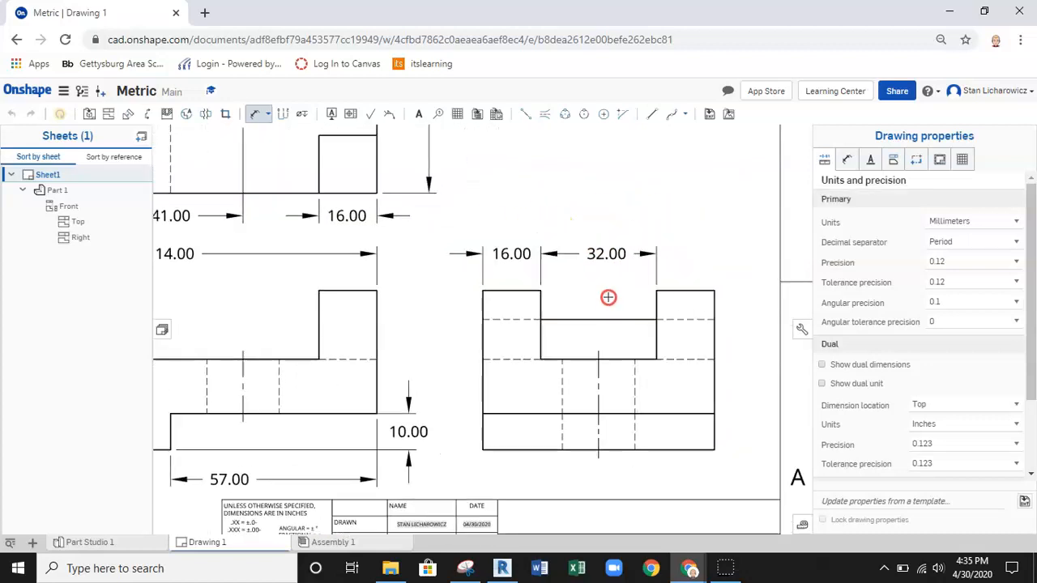
{"action": "scroll", "coordinate": [580, 306], "scroll_direction": "down", "scroll_amount": 1}
{"action": "scroll", "coordinate": [544, 300], "scroll_direction": "up", "scroll_amount": 3}
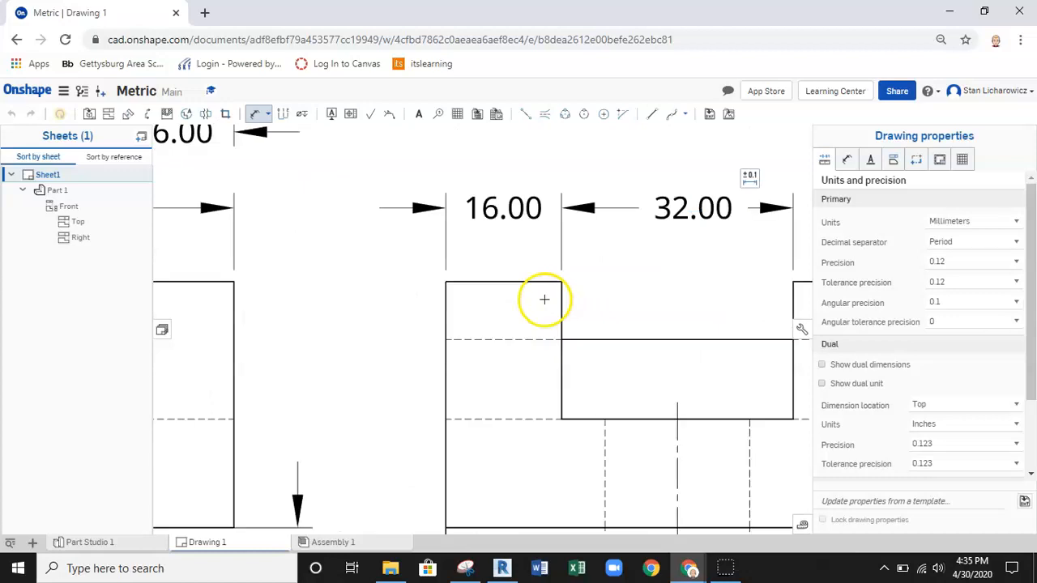
{"action": "left_click", "coordinate": [549, 286]}
{"action": "left_click", "coordinate": [589, 420]}
{"action": "left_click", "coordinate": [480, 340]}
{"action": "left_click_drag", "start_coordinate": [481, 340], "coordinate": [385, 337]}
{"action": "left_click", "coordinate": [384, 337]}
Widen the gap between the views by moving the right view farther right and the front view slightly left.
{"action": "scroll", "coordinate": [385, 340], "scroll_direction": "down", "scroll_amount": 3}
{"action": "mouse_move", "coordinate": [363, 334]}
{"action": "middle_mouse_down"}
{"action": "mouse_move", "coordinate": [481, 278]}
{"action": "mouse_move", "coordinate": [516, 299]}
{"action": "mouse_move", "coordinate": [637, 301]}
{"action": "mouse_move", "coordinate": [543, 315]}
{"action": "middle_mouse_up"}
{"action": "scroll", "coordinate": [631, 303], "scroll_direction": "down", "scroll_amount": 1}
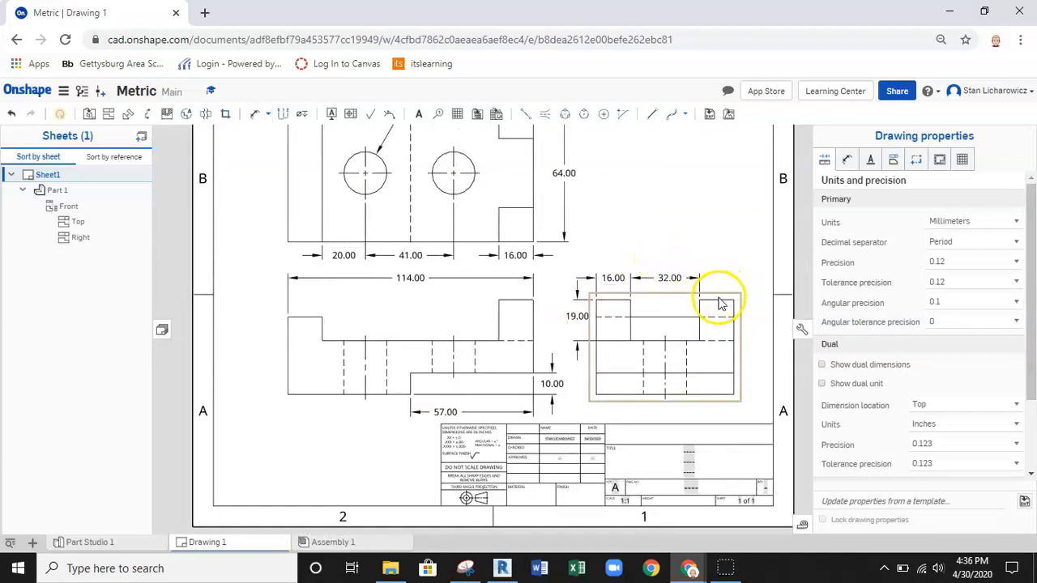
{"action": "left_click_drag", "start_coordinate": [721, 298], "coordinate": [735, 294]}
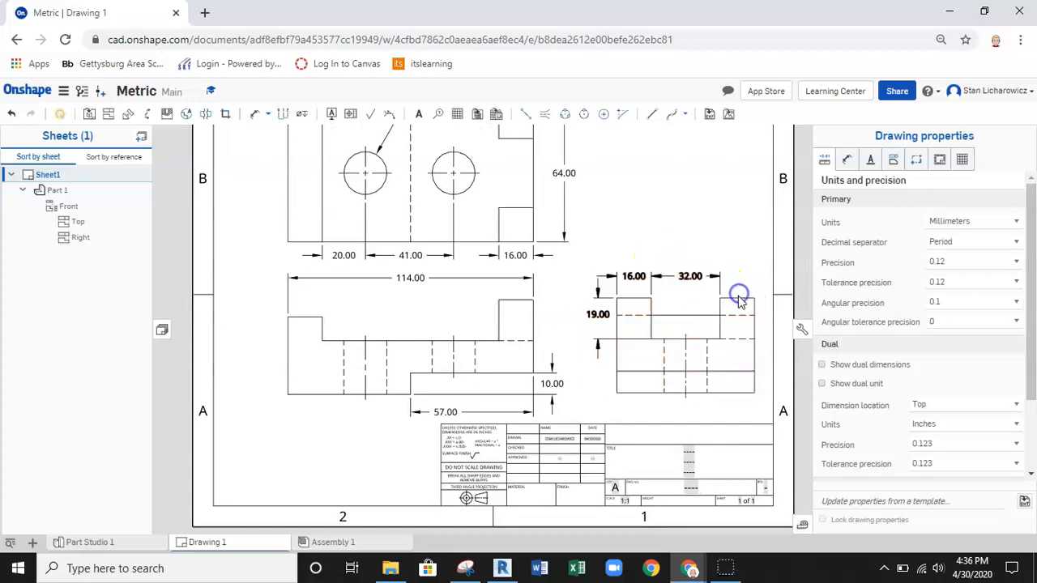
{"action": "left_click_drag", "start_coordinate": [416, 293], "coordinate": [397, 287]}
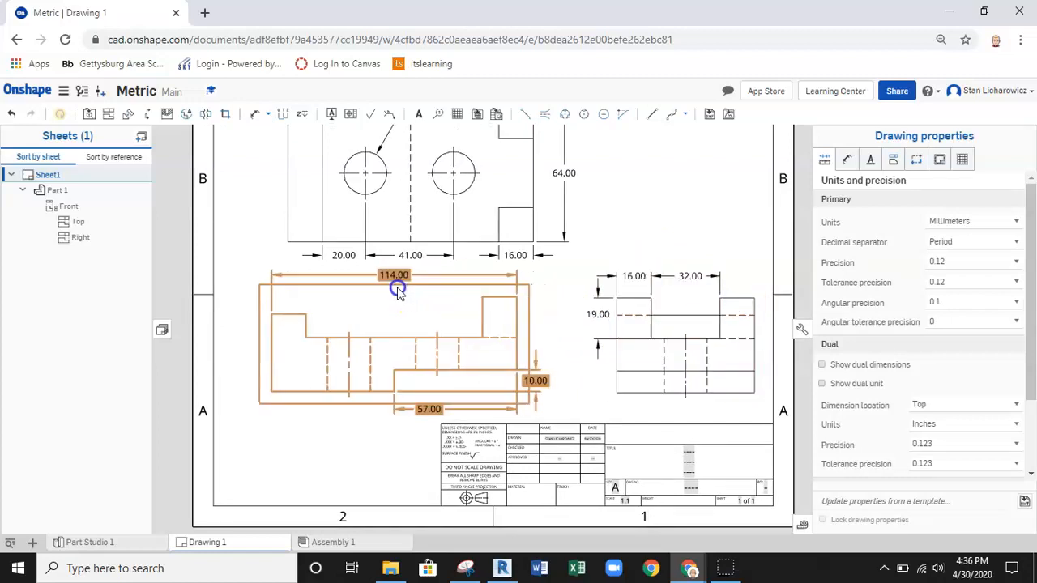
Dimension the front view's height from the bottom step edge to the right upright's top, aligned above the 10 mm dimension.
{"action": "left_click", "coordinate": [257, 115]}
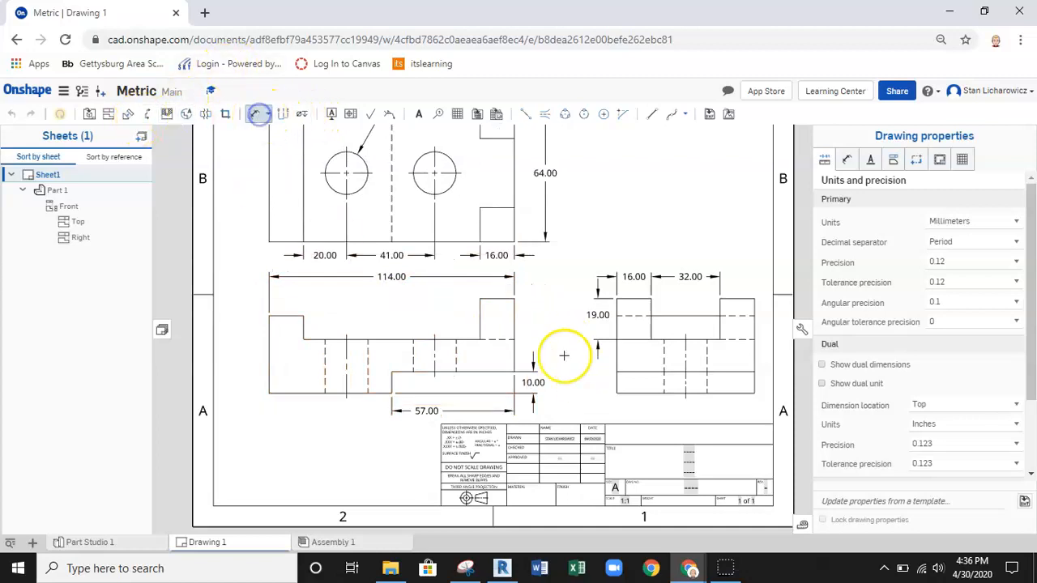
{"action": "left_click", "coordinate": [487, 364]}
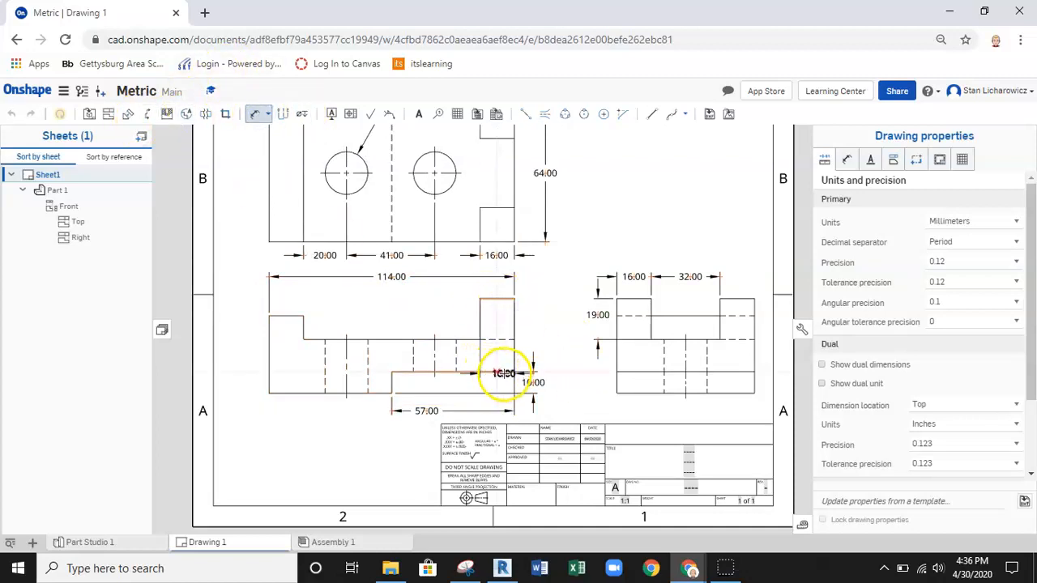
{"action": "scroll", "coordinate": [536, 349], "scroll_direction": "up", "scroll_amount": 3}
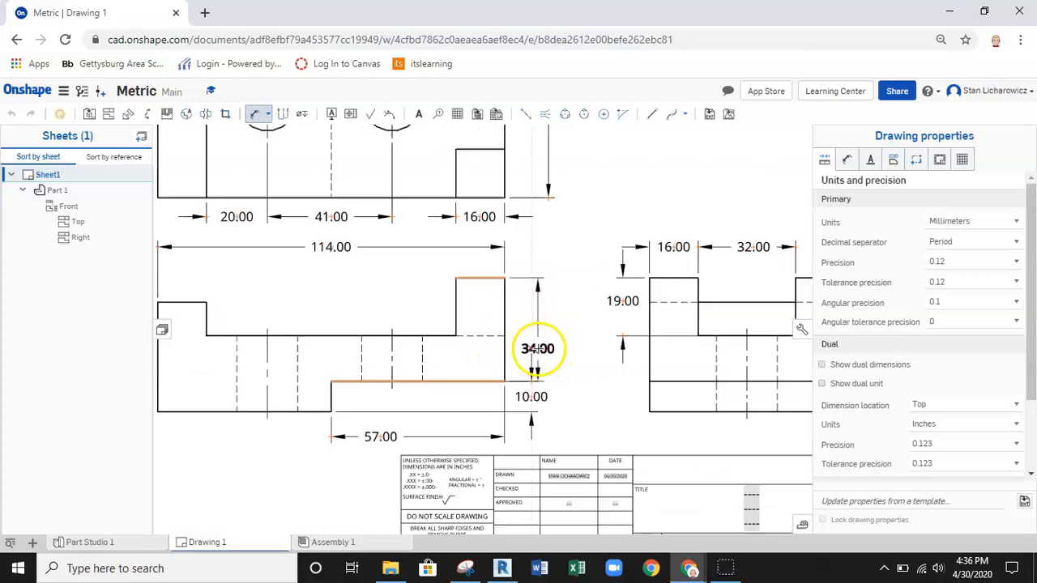
{"action": "scroll", "coordinate": [536, 344], "scroll_direction": "up", "scroll_amount": 2}
{"action": "left_click", "coordinate": [528, 314]}
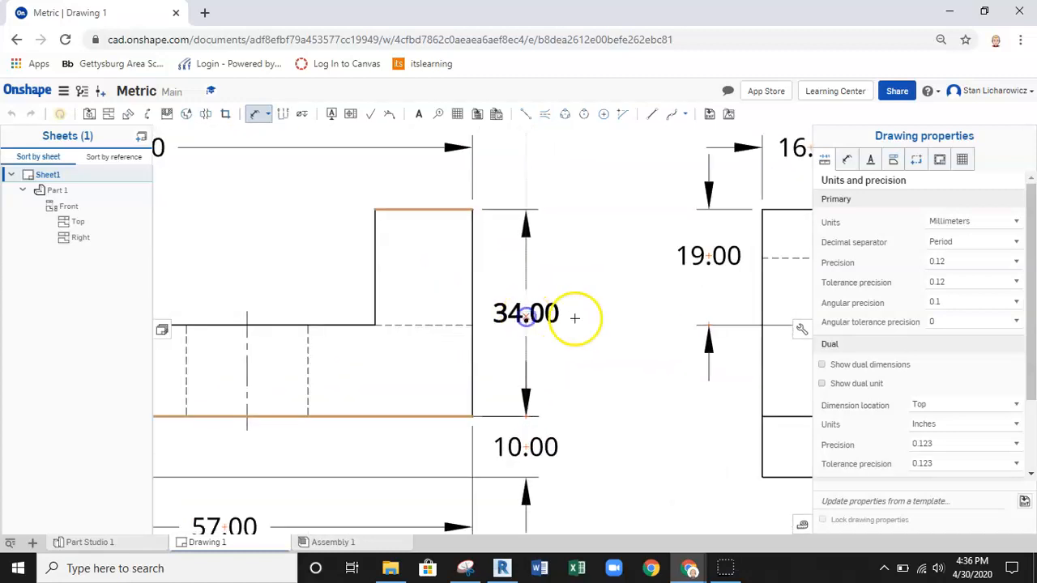
{"action": "scroll", "coordinate": [591, 320], "scroll_direction": "down", "scroll_amount": 5}
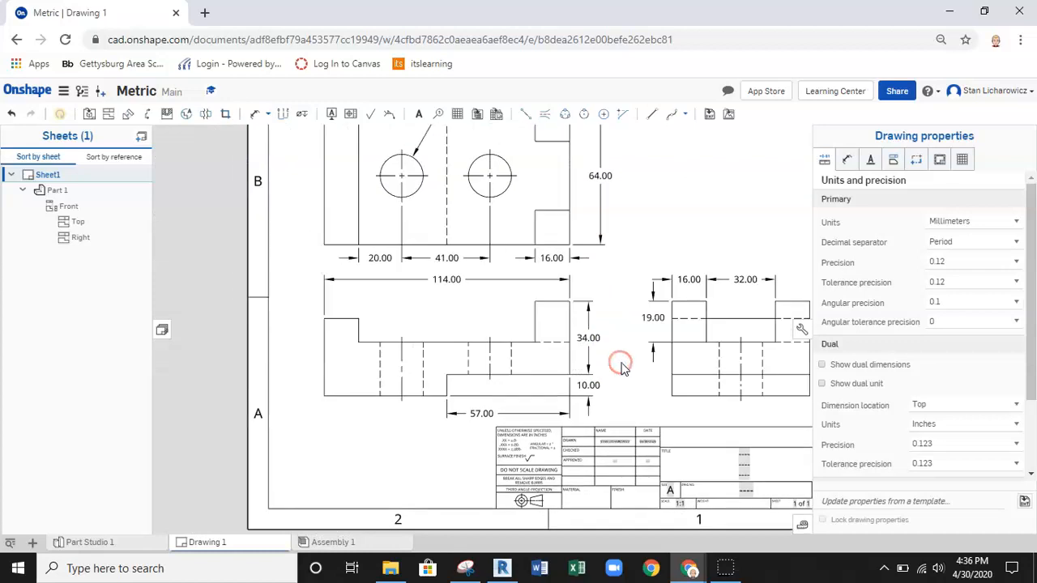
Move the top view's overall 64 mm dimension farther out from the view.
{"action": "scroll", "coordinate": [580, 211], "scroll_direction": "up", "scroll_amount": 2}
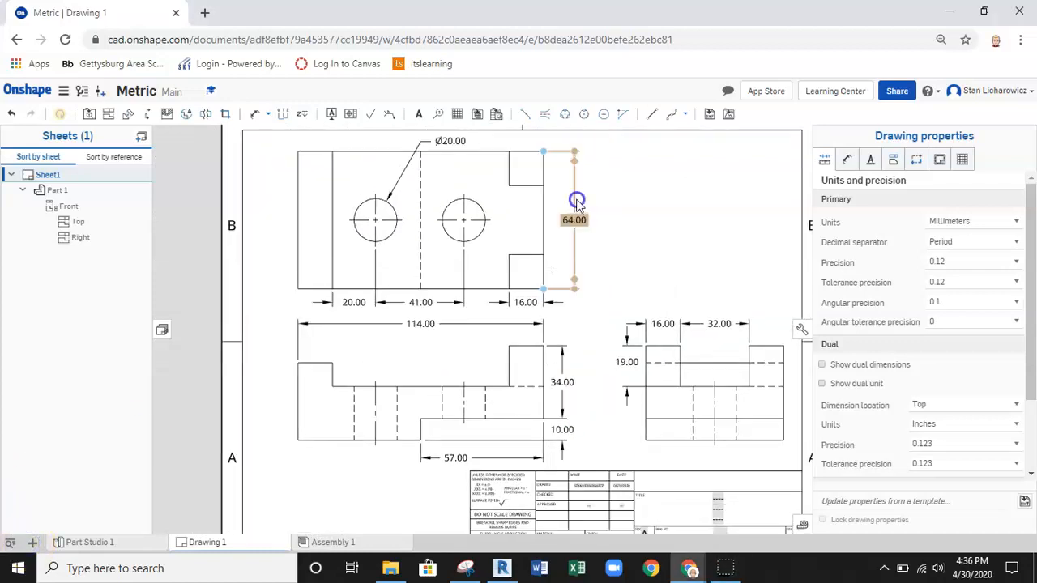
{"action": "scroll", "coordinate": [587, 204], "scroll_direction": "up", "scroll_amount": 1}
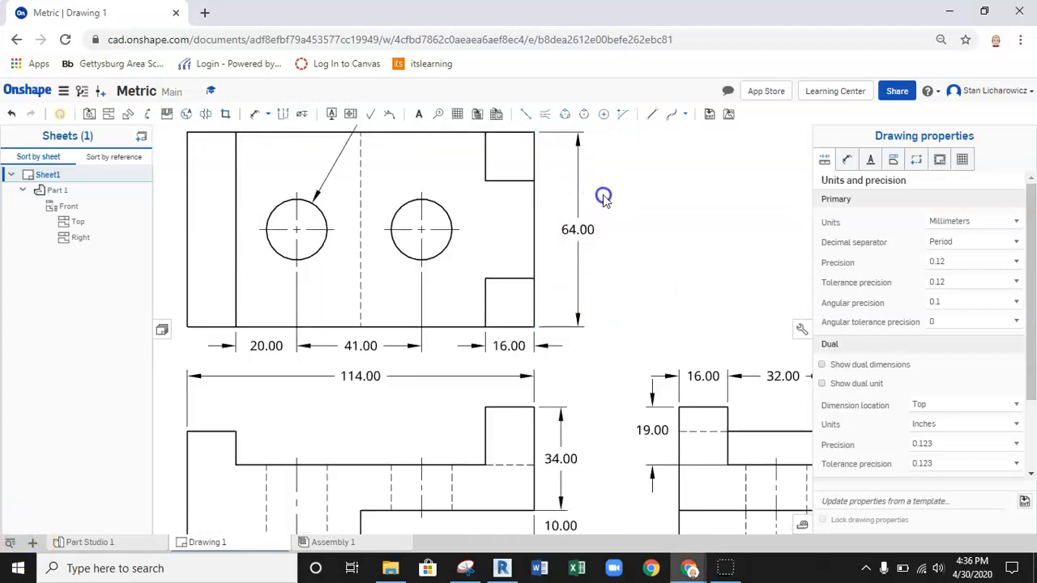
{"action": "left_click_drag", "start_coordinate": [576, 229], "coordinate": [617, 223]}
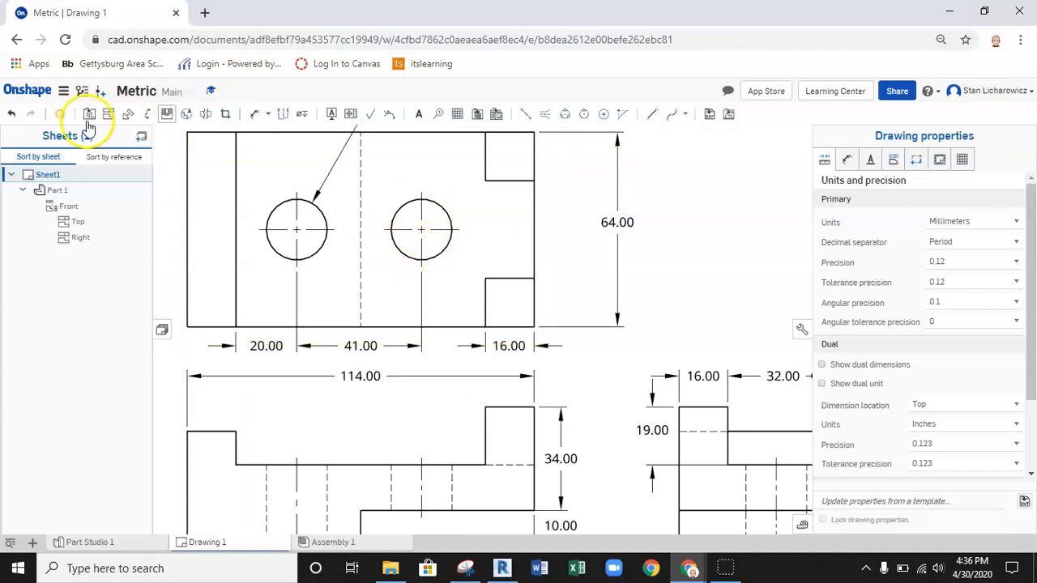
Add a horizontal centerline through both holes between the left and right edges of the top view.
{"action": "left_click", "coordinate": [528, 115]}
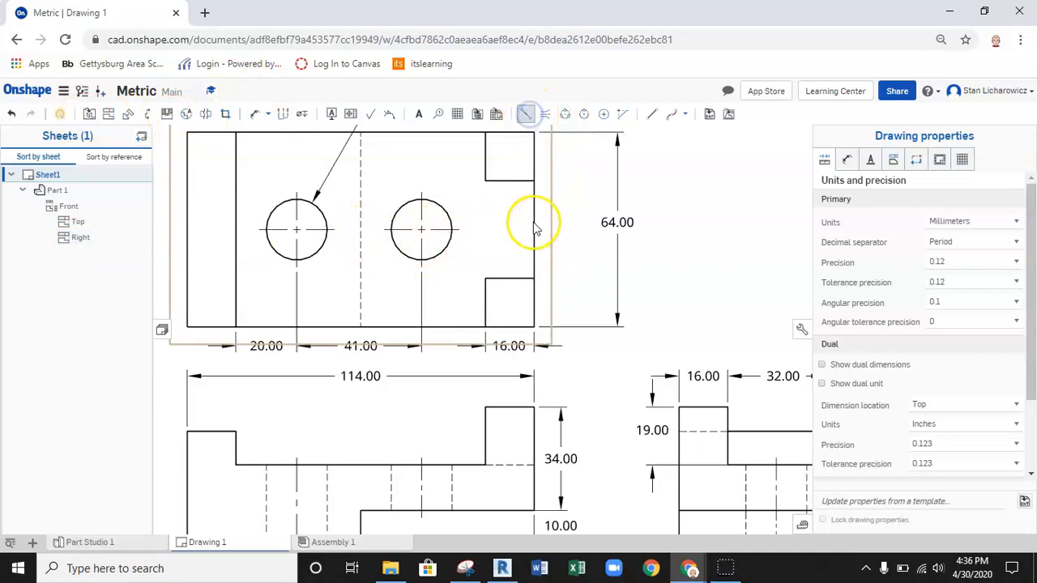
{"action": "left_click", "coordinate": [187, 230]}
{"action": "key", "text": "Escape"}
Move the top view's overall 64 mm dimension closer to the view's right edge.
{"action": "scroll", "coordinate": [522, 235], "scroll_direction": "down", "scroll_amount": 2}
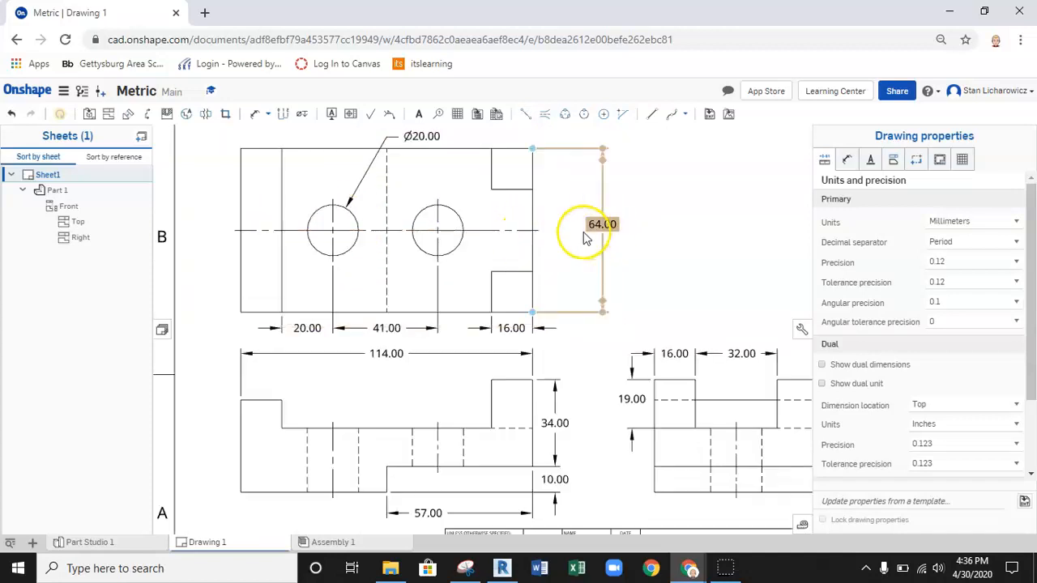
{"action": "scroll", "coordinate": [557, 268], "scroll_direction": "up", "scroll_amount": 1}
{"action": "left_click_drag", "start_coordinate": [607, 215], "coordinate": [567, 212]}
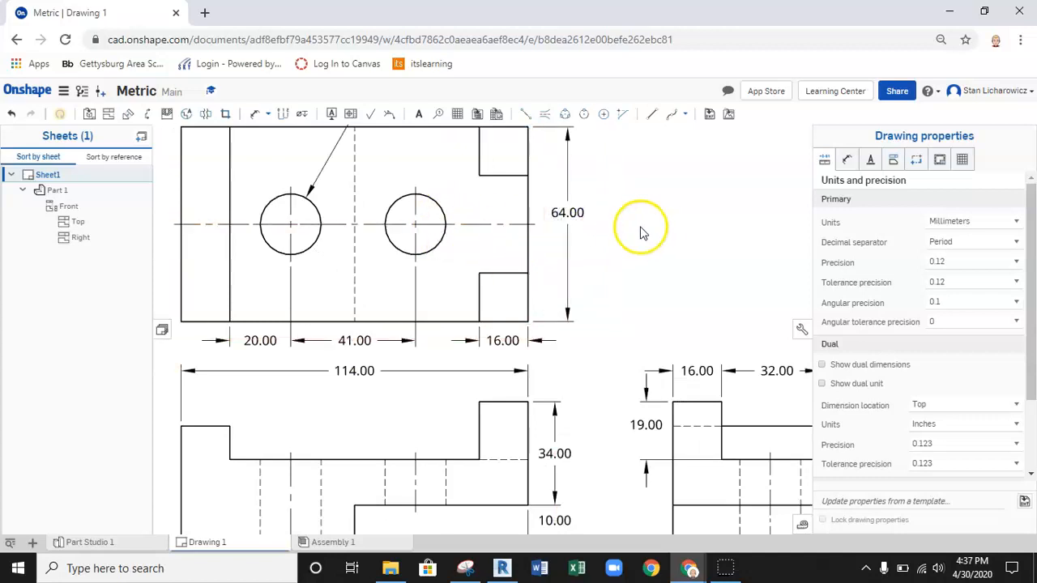
Dimension the left block's width above the front view and its step height just right of the block.
{"action": "scroll", "coordinate": [620, 262], "scroll_direction": "down", "scroll_amount": 1}
{"action": "right_click_drag", "start_coordinate": [643, 244], "coordinate": [685, 191]}
{"action": "scroll", "coordinate": [312, 341], "scroll_direction": "up", "scroll_amount": 1}
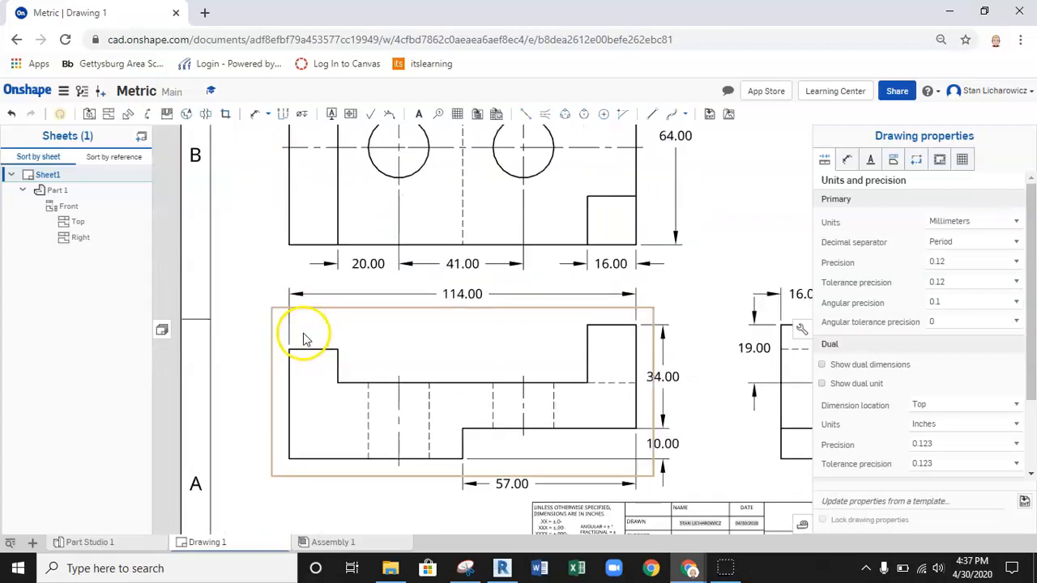
{"action": "left_click", "coordinate": [321, 352]}
{"action": "left_click", "coordinate": [337, 361]}
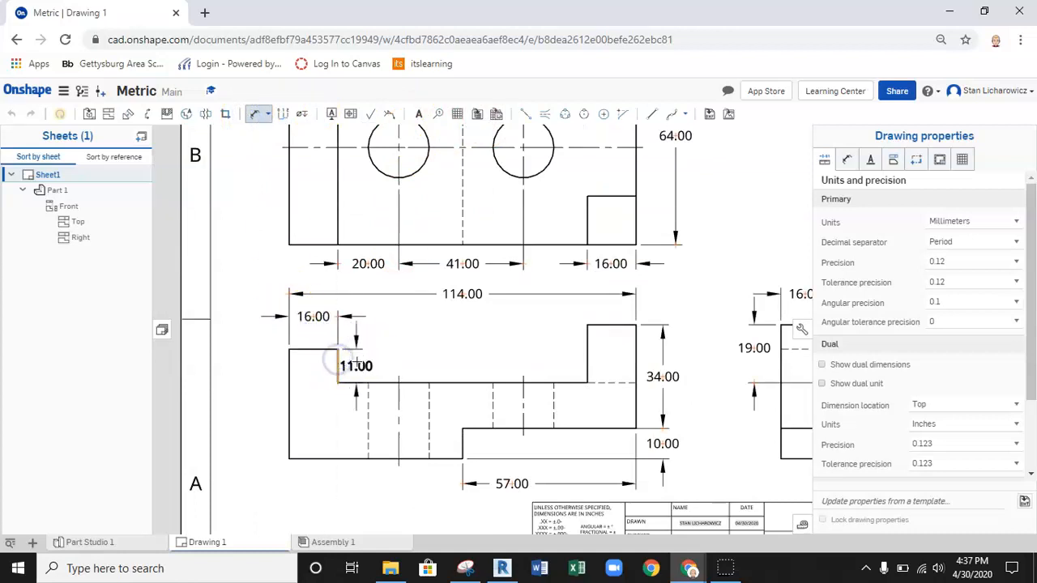
{"action": "left_click", "coordinate": [243, 365]}
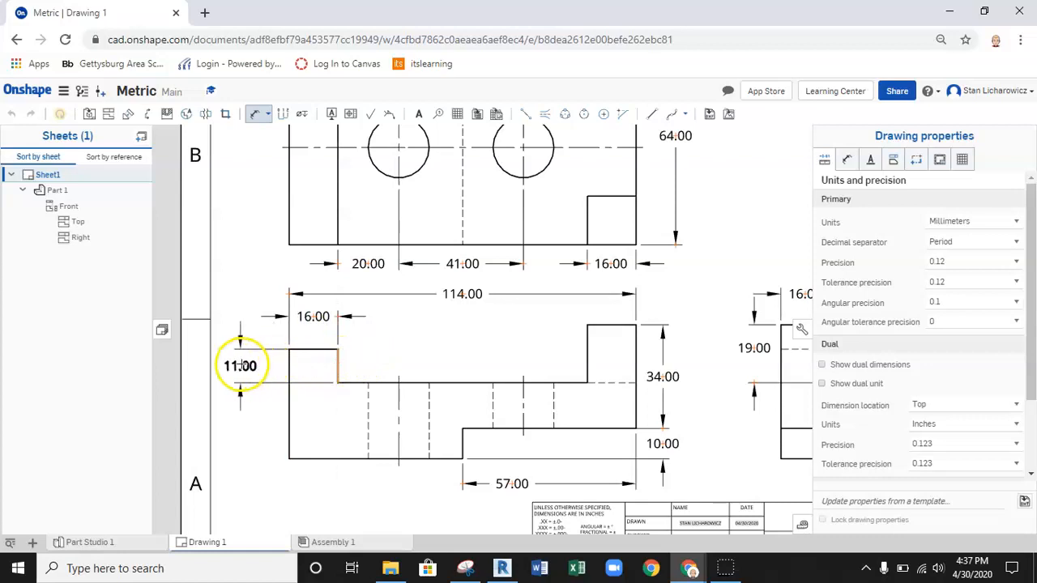
{"action": "left_click_drag", "start_coordinate": [243, 365], "coordinate": [364, 367]}
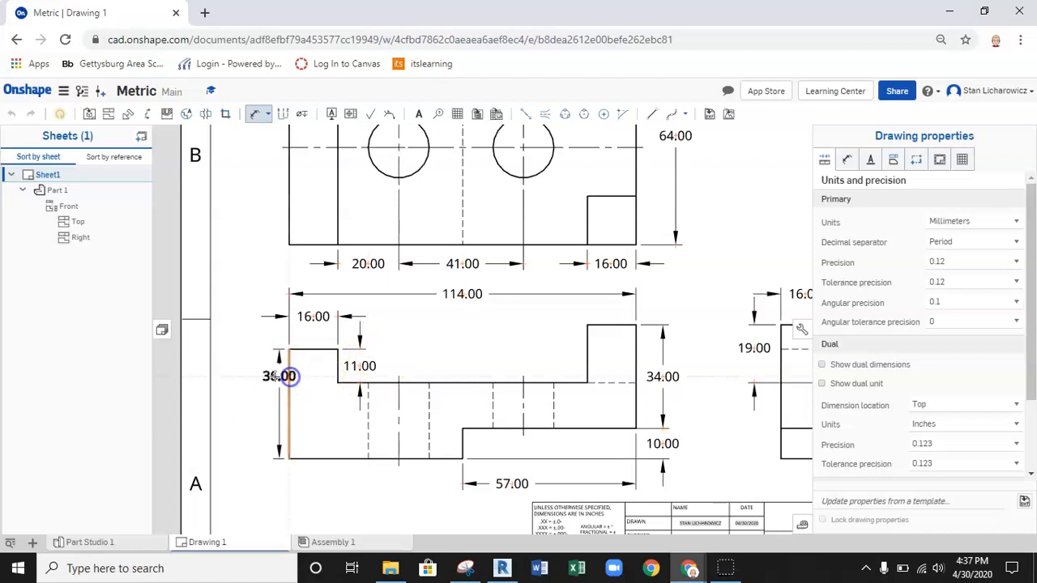
Dimension the left block's full height to the left of the front view.
{"action": "left_click", "coordinate": [263, 388]}
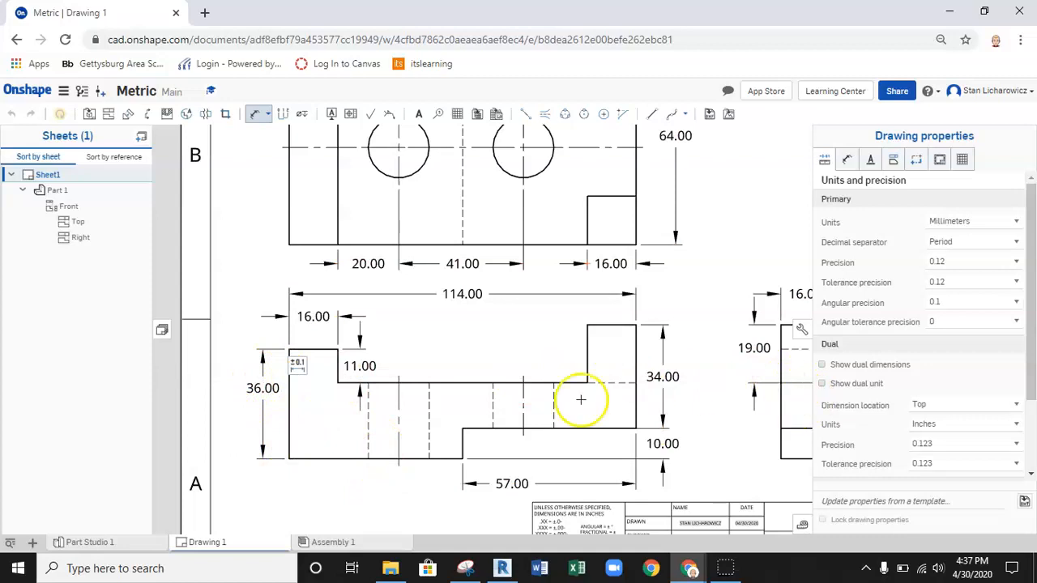
{"action": "scroll", "coordinate": [384, 475], "scroll_direction": "down", "scroll_amount": 3}
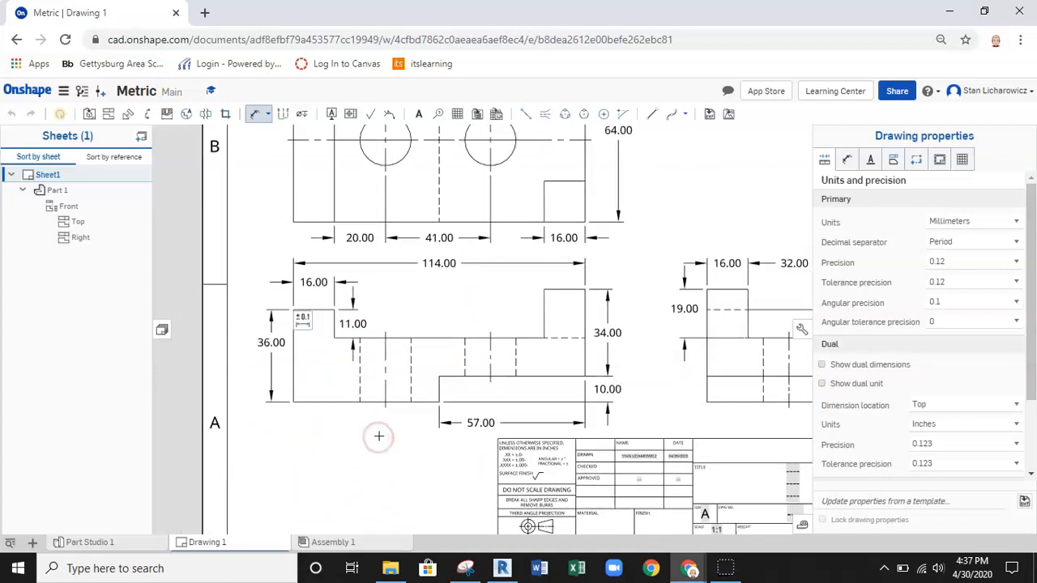
{"action": "scroll", "coordinate": [386, 425], "scroll_direction": "down", "scroll_amount": 3}
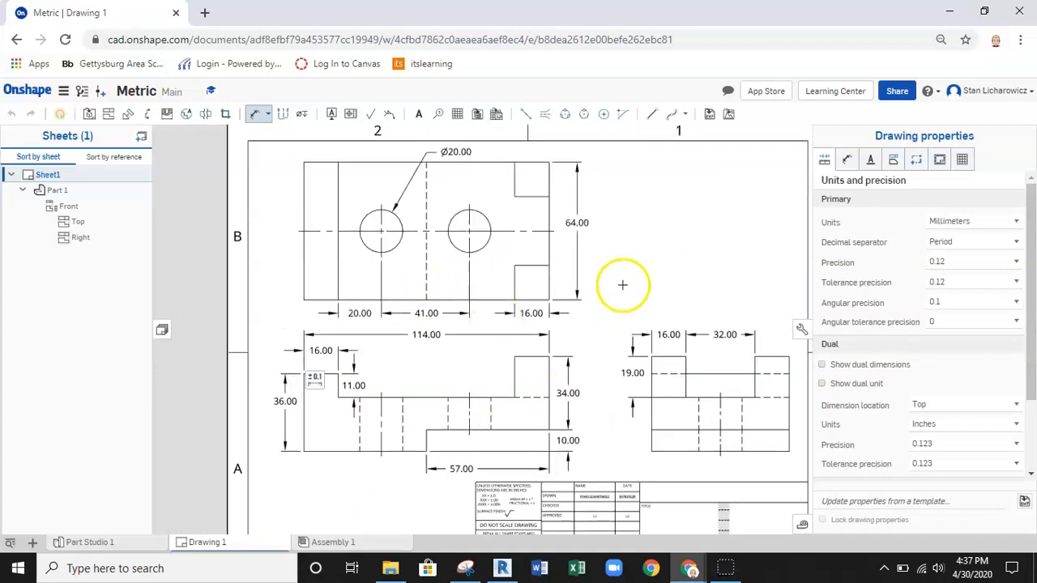
{"action": "middle_click_drag", "start_coordinate": [669, 260], "coordinate": [609, 278]}
{"action": "key", "text": "Escape"}
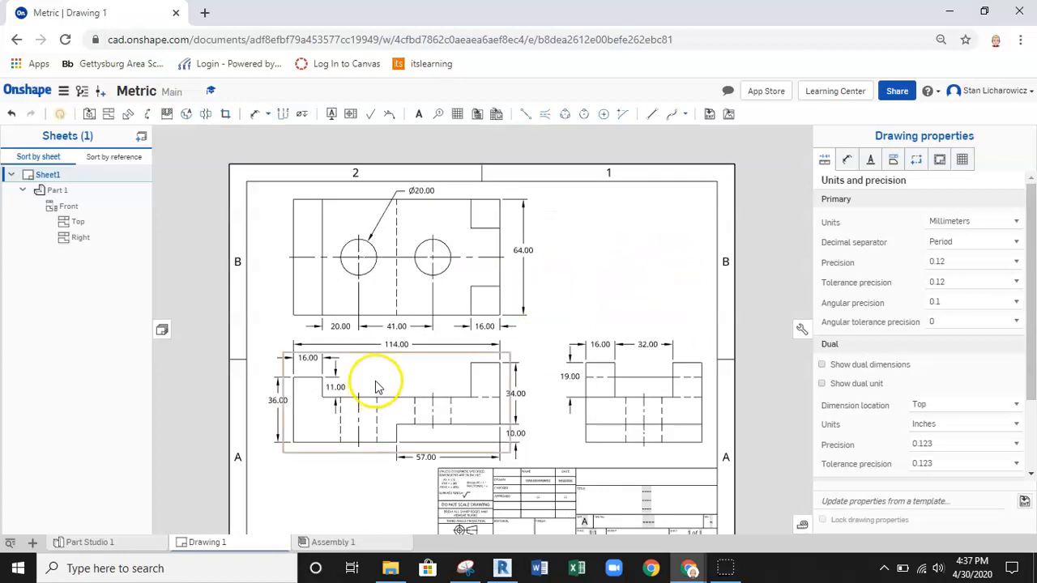
Project an isometric view from the front view and place it in the sheet's upper-right area.
{"action": "left_click", "coordinate": [110, 119]}
{"action": "left_click", "coordinate": [367, 383]}
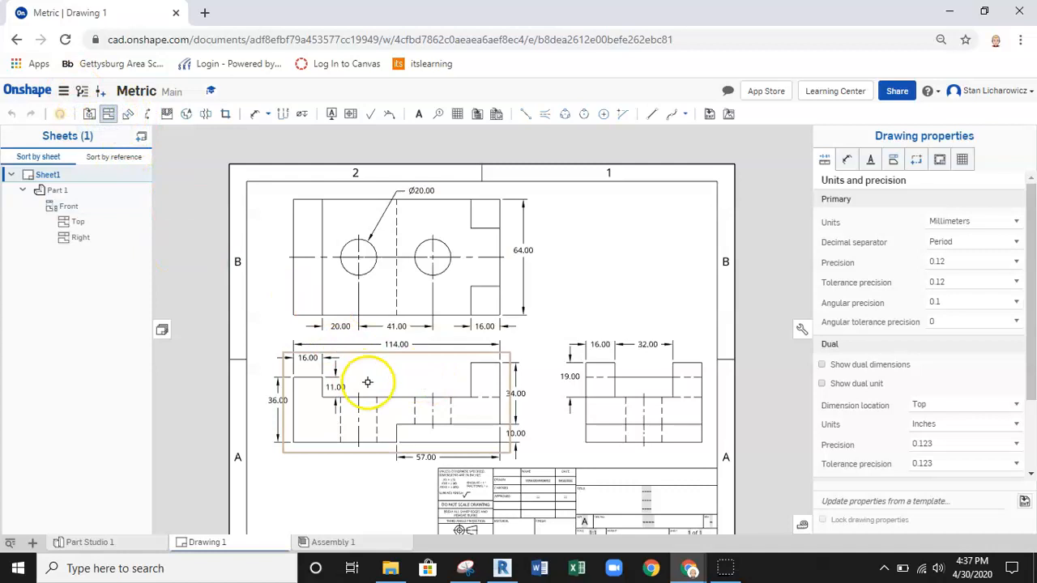
{"action": "left_click", "coordinate": [636, 263]}
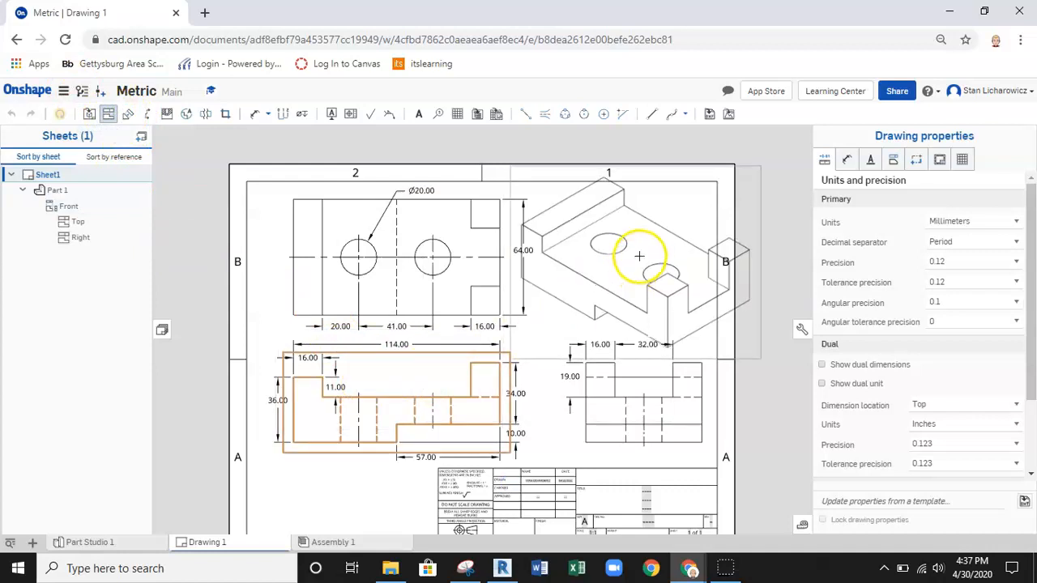
{"action": "left_click", "coordinate": [640, 253]}
{"action": "left_click", "coordinate": [702, 212]}
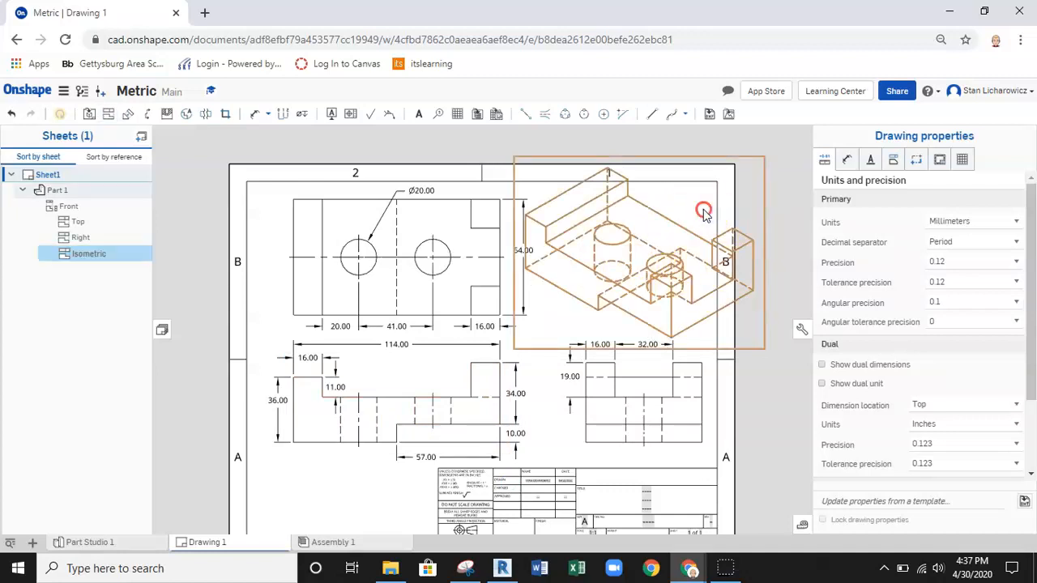
Set the isometric view's scale to 1:2 in its view properties.
{"action": "right_click", "coordinate": [704, 213]}
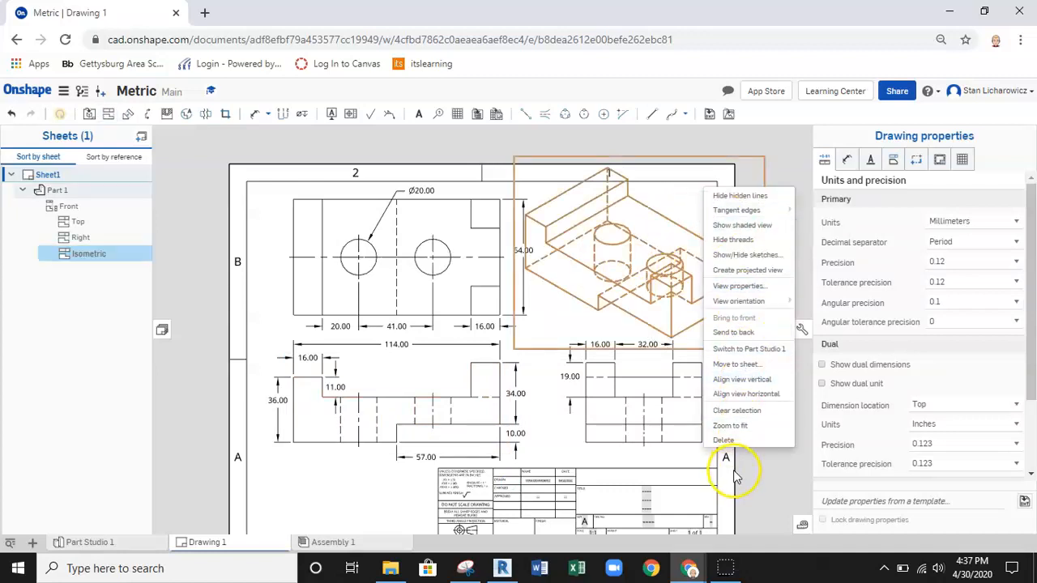
{"action": "left_click", "coordinate": [741, 286]}
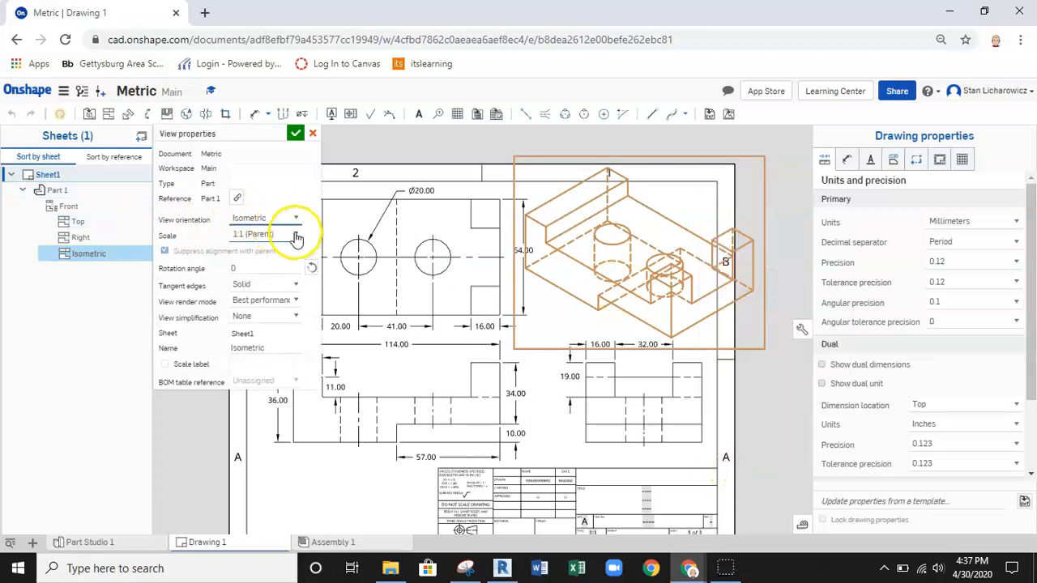
{"action": "left_click", "coordinate": [292, 233]}
{"action": "left_click", "coordinate": [273, 300]}
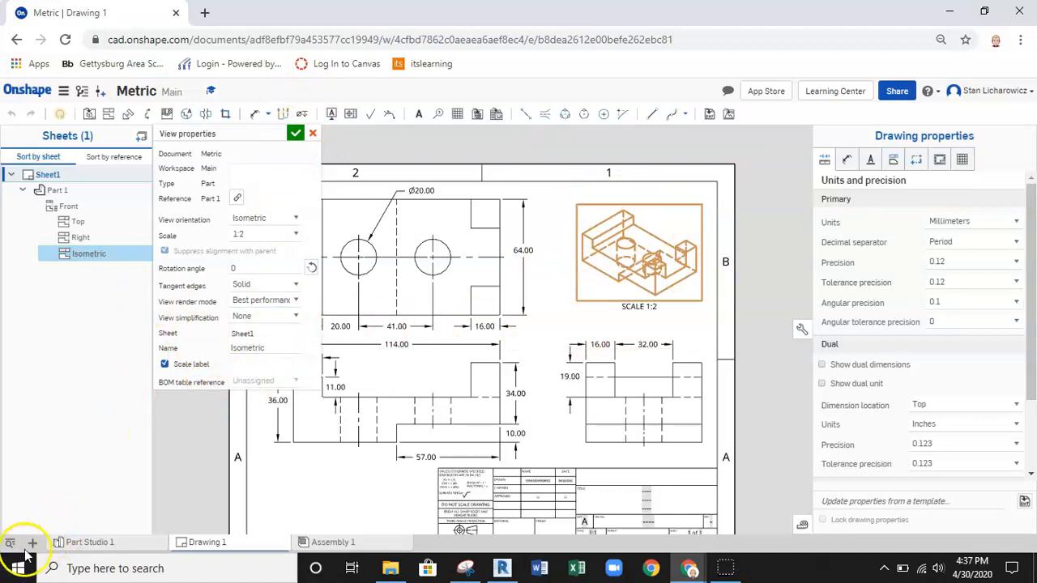
{"action": "left_click", "coordinate": [295, 133]}
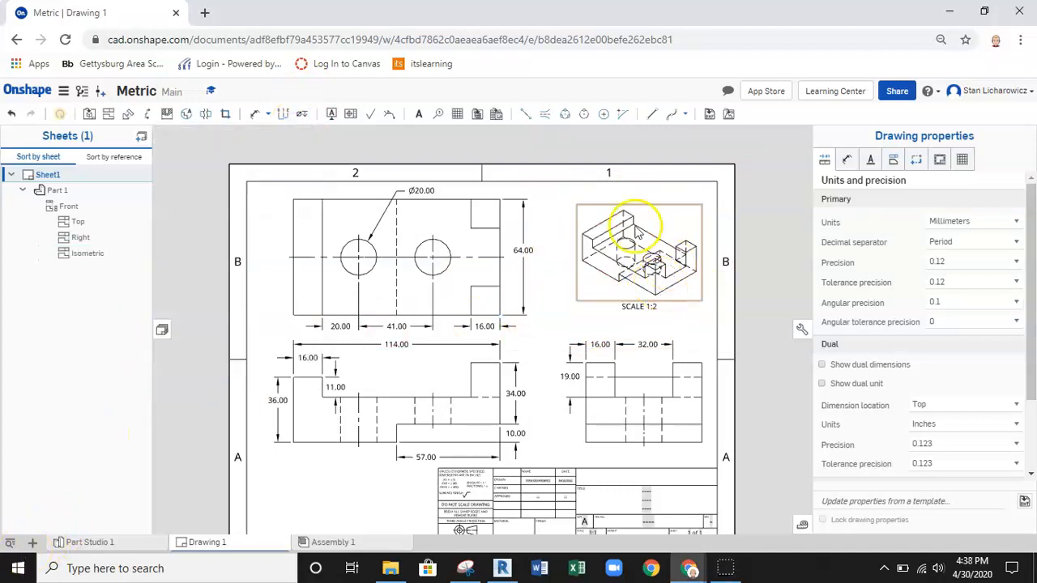
Show the isometric view shaded and hide its hidden lines.
{"action": "scroll", "coordinate": [627, 276], "scroll_direction": "up", "scroll_amount": 3}
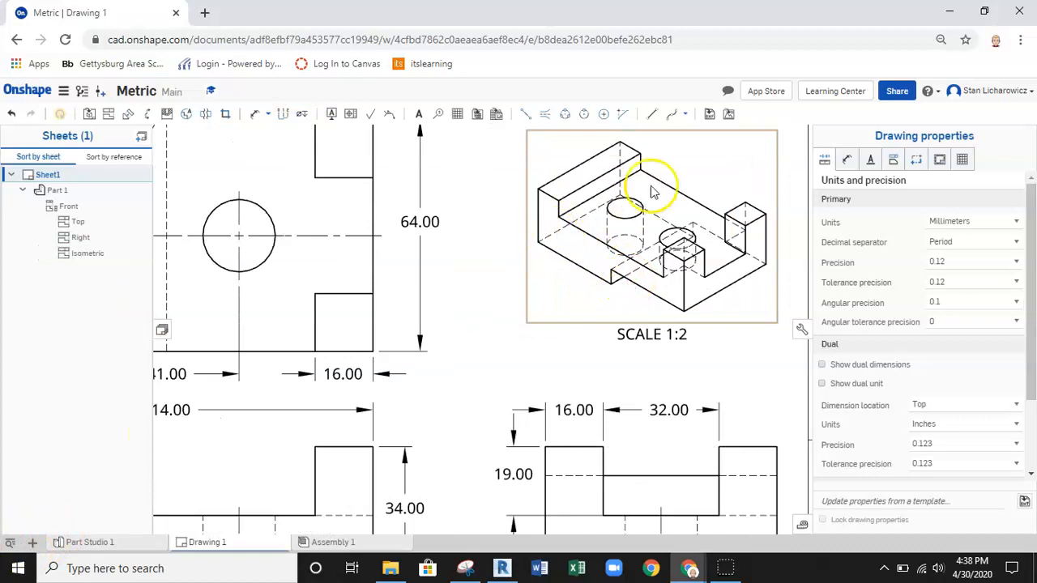
{"action": "scroll", "coordinate": [625, 267], "scroll_direction": "down", "scroll_amount": 3}
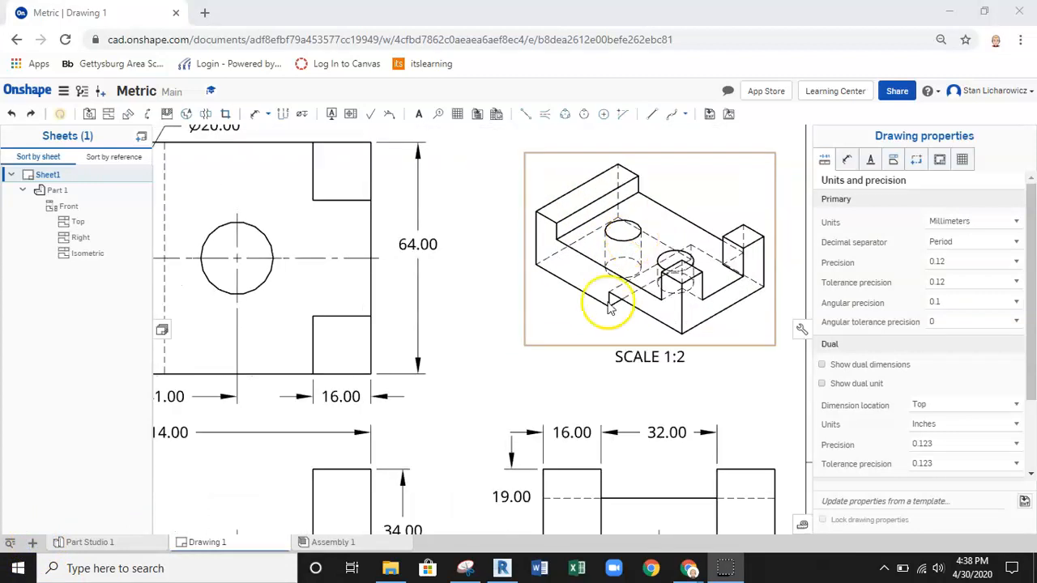
{"action": "right_click", "coordinate": [566, 319]}
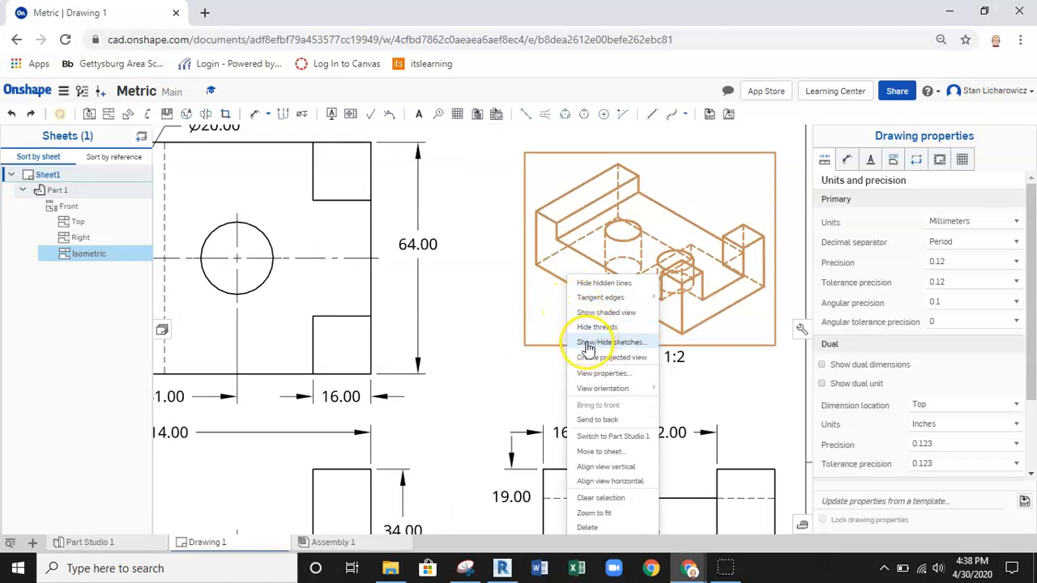
{"action": "mouse_move", "coordinate": [620, 305]}
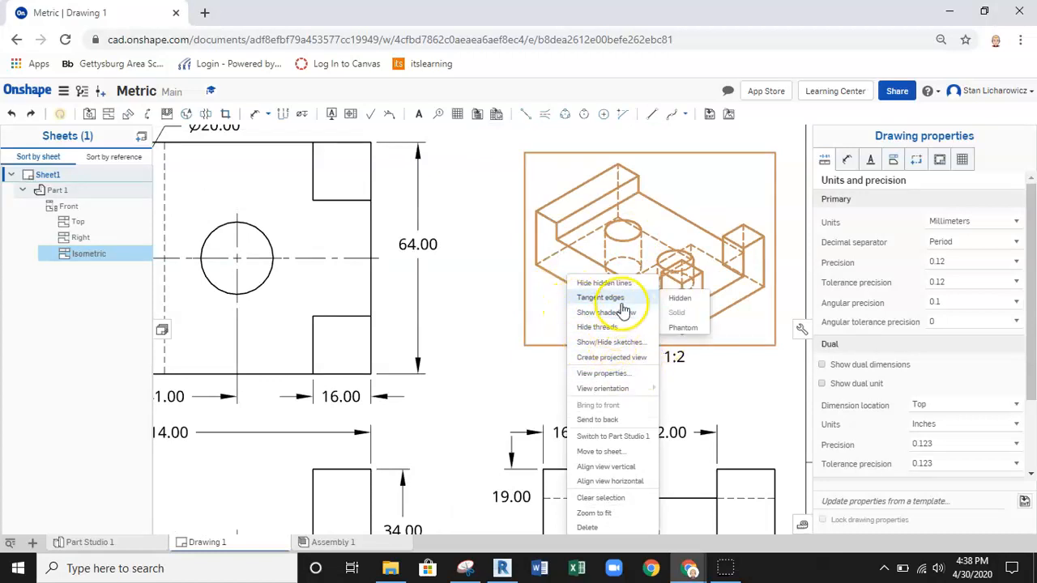
{"action": "left_click", "coordinate": [620, 314]}
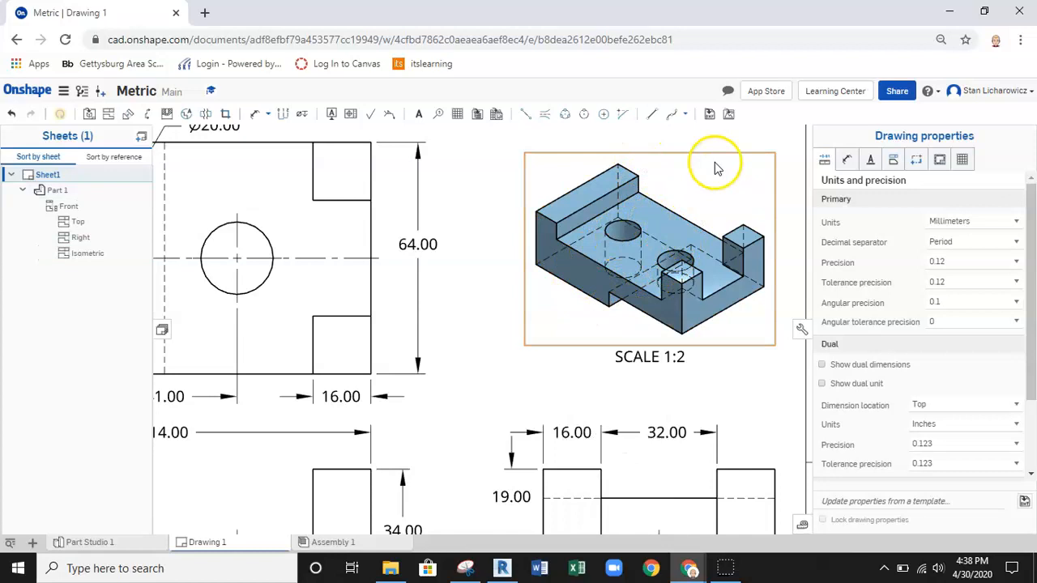
{"action": "right_click", "coordinate": [693, 192]}
{"action": "mouse_move", "coordinate": [715, 202]}
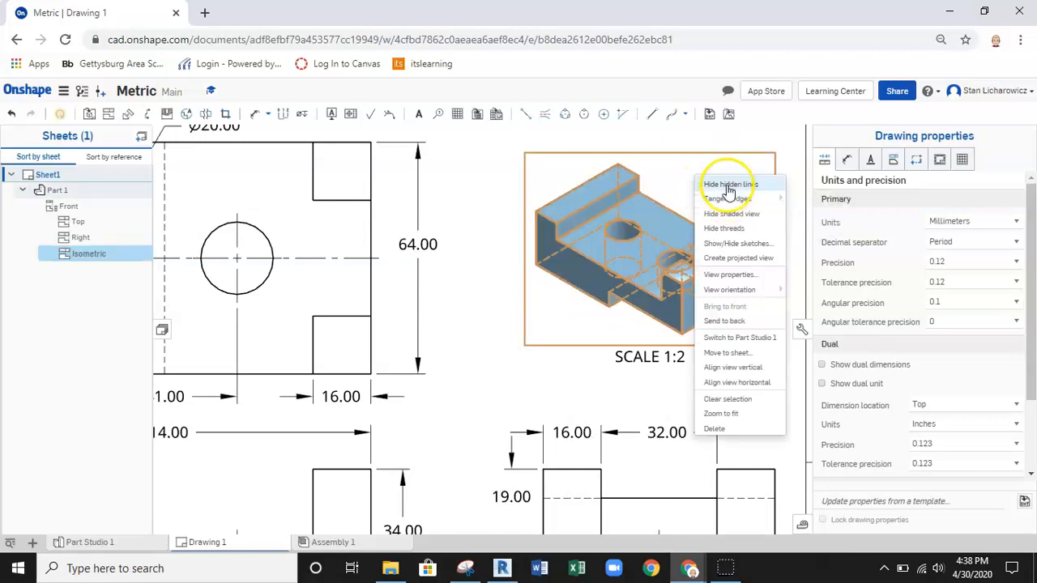
{"action": "left_click", "coordinate": [729, 186]}
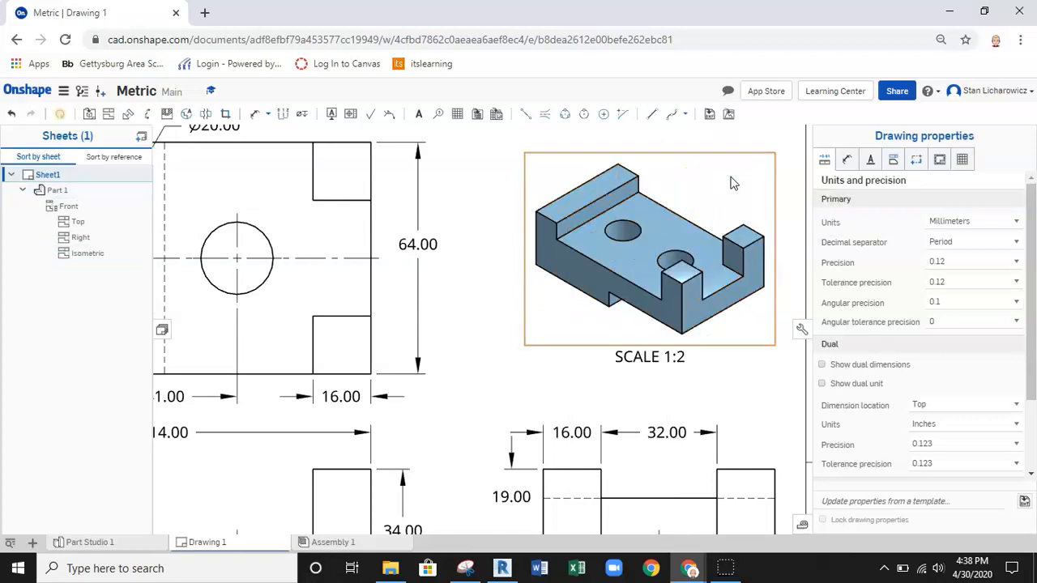
Export Drawing 1 as a downloaded color PDF named METRIC PART with normal text.
{"action": "scroll", "coordinate": [765, 173], "scroll_direction": "down", "scroll_amount": 2}
{"action": "scroll", "coordinate": [765, 173], "scroll_direction": "down", "scroll_amount": 2}
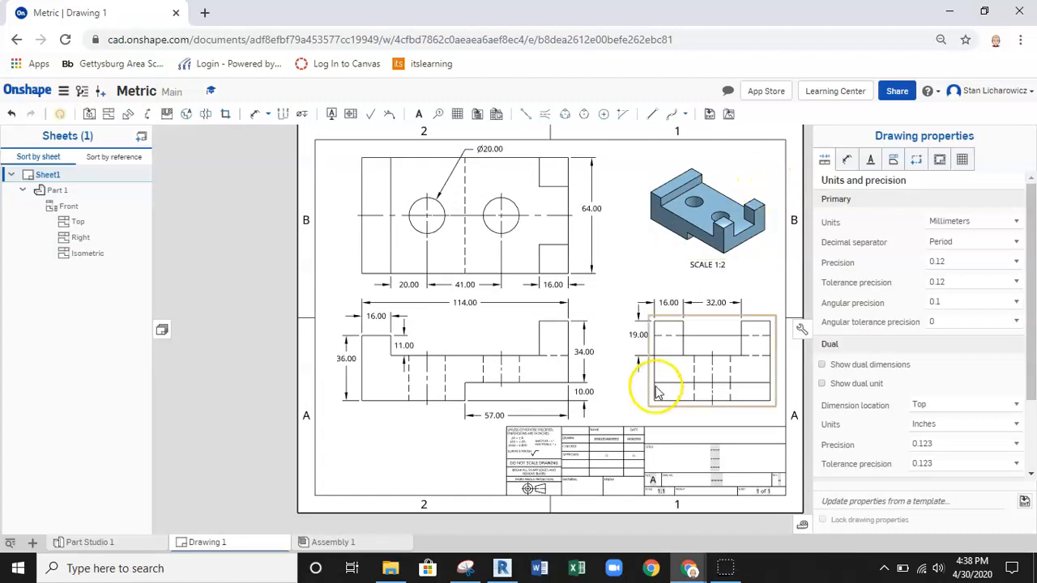
{"action": "scroll", "coordinate": [427, 454], "scroll_direction": "down", "scroll_amount": 2}
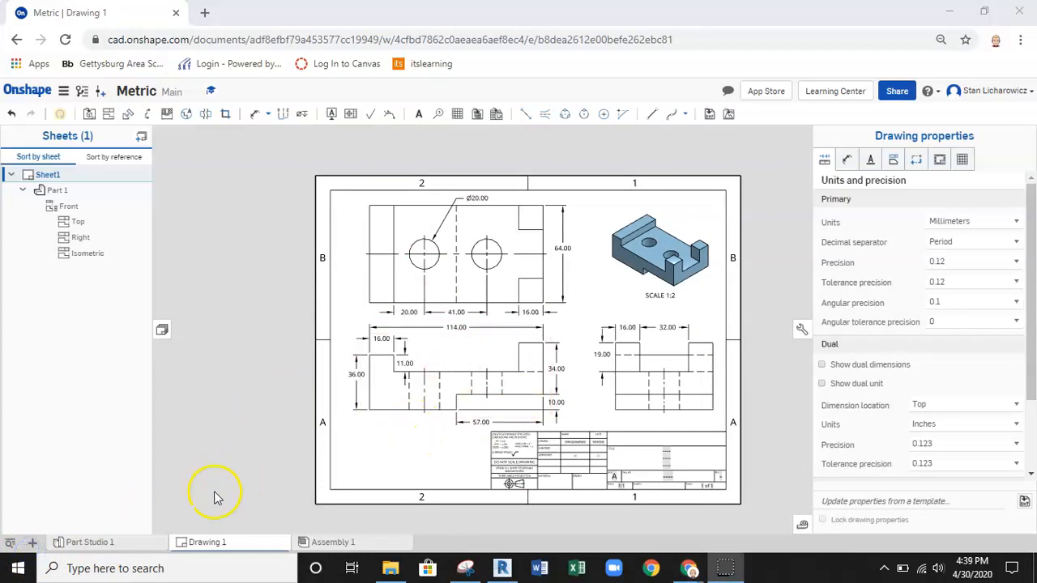
{"action": "right_click", "coordinate": [227, 550]}
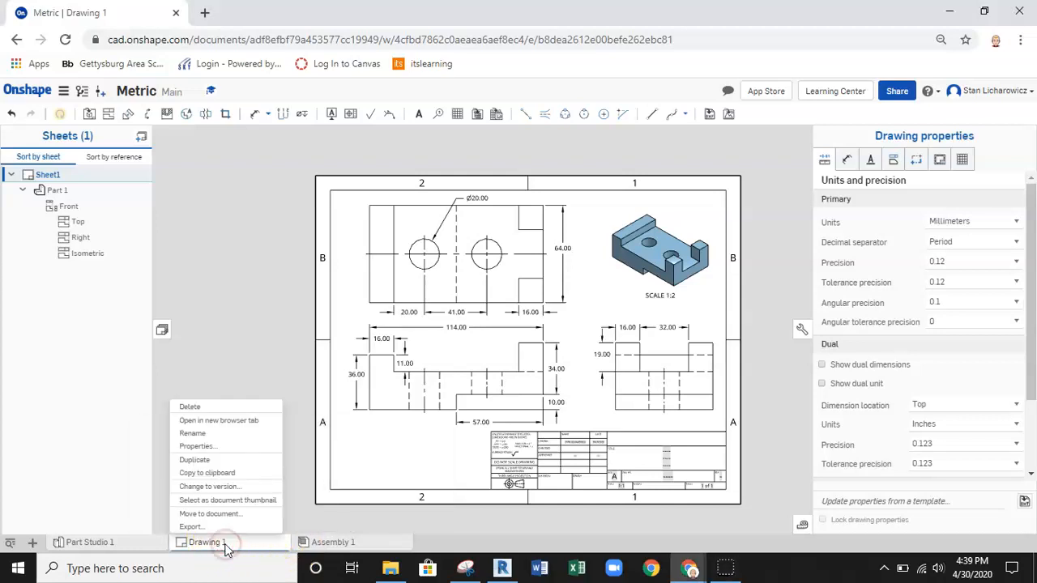
{"action": "left_click", "coordinate": [196, 527]}
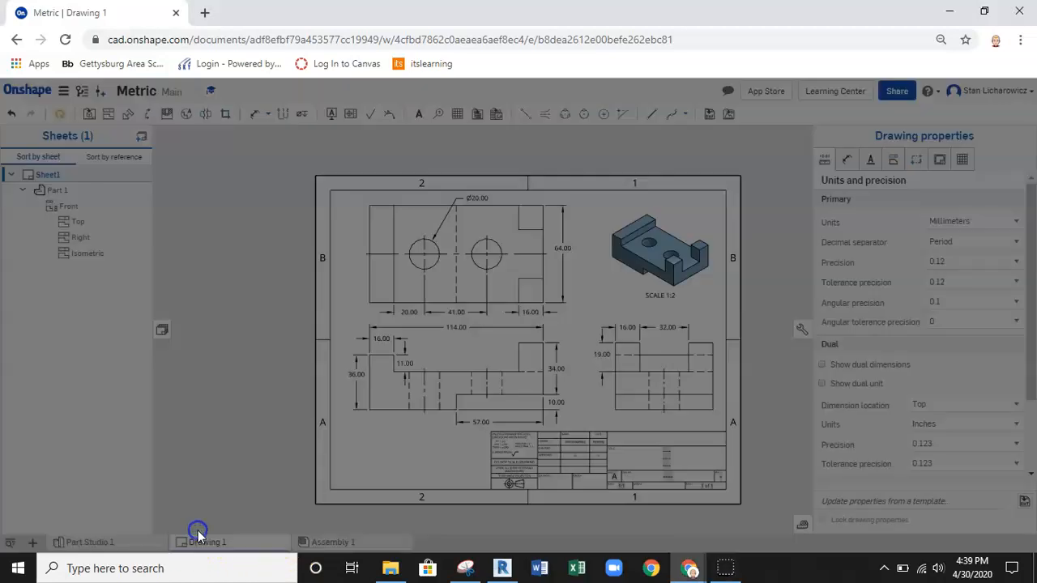
{"action": "left_click_drag", "start_coordinate": [505, 140], "coordinate": [484, 140]}
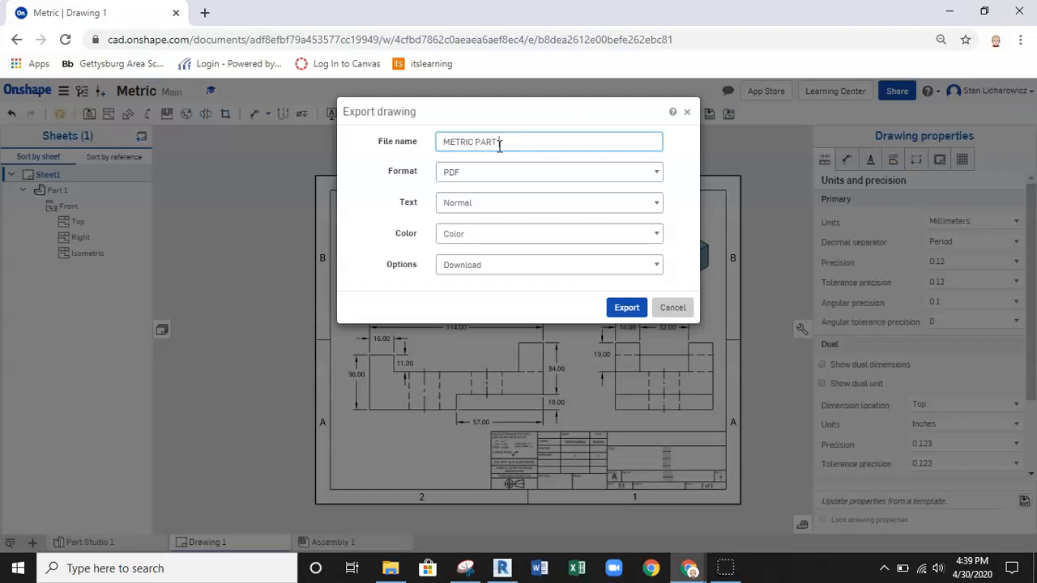
{"action": "left_click", "coordinate": [478, 172]}
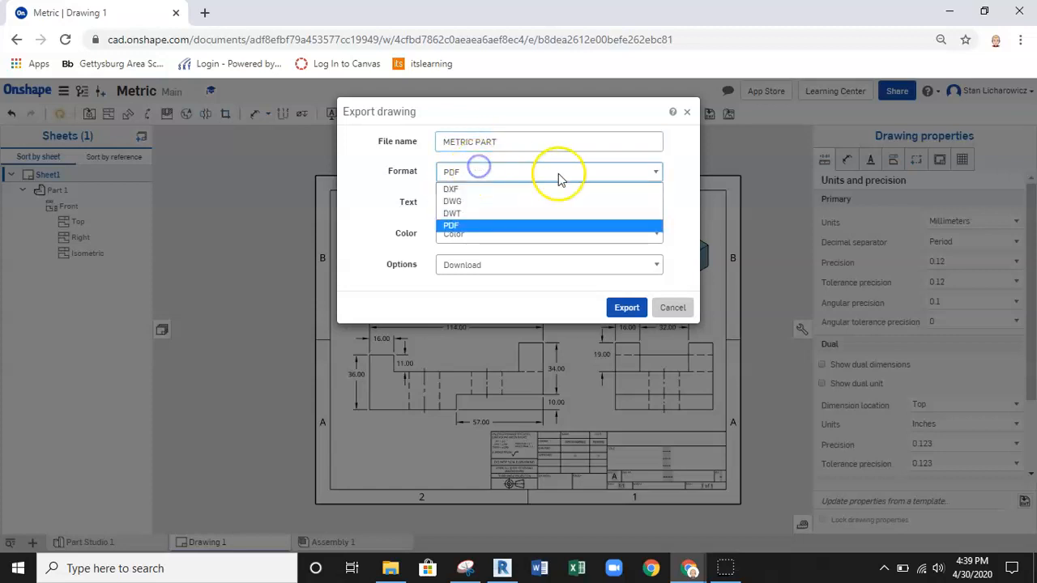
{"action": "left_click", "coordinate": [474, 173]}
{"action": "left_click", "coordinate": [659, 173]}
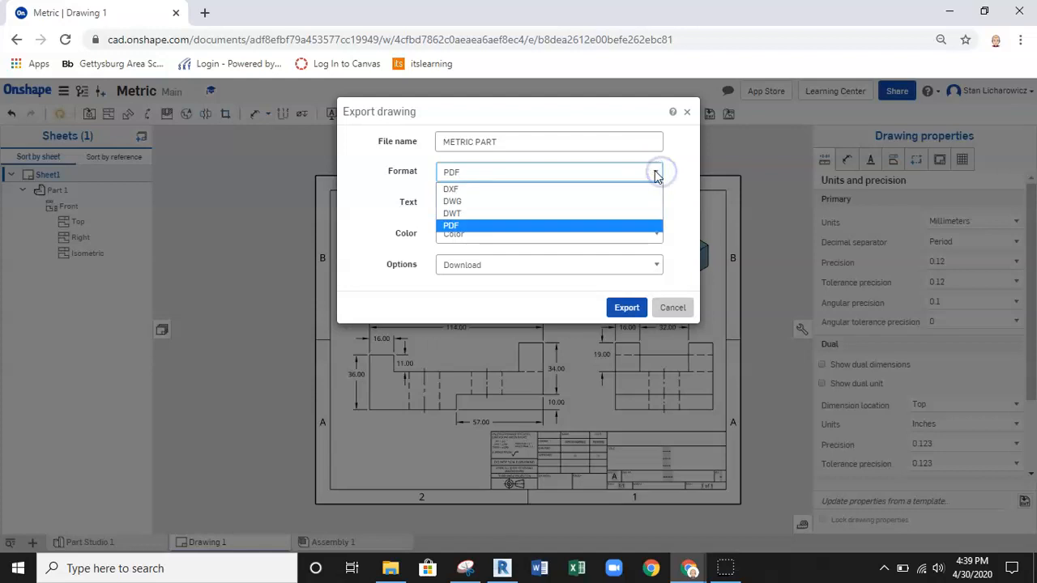
{"action": "left_click", "coordinate": [656, 174]}
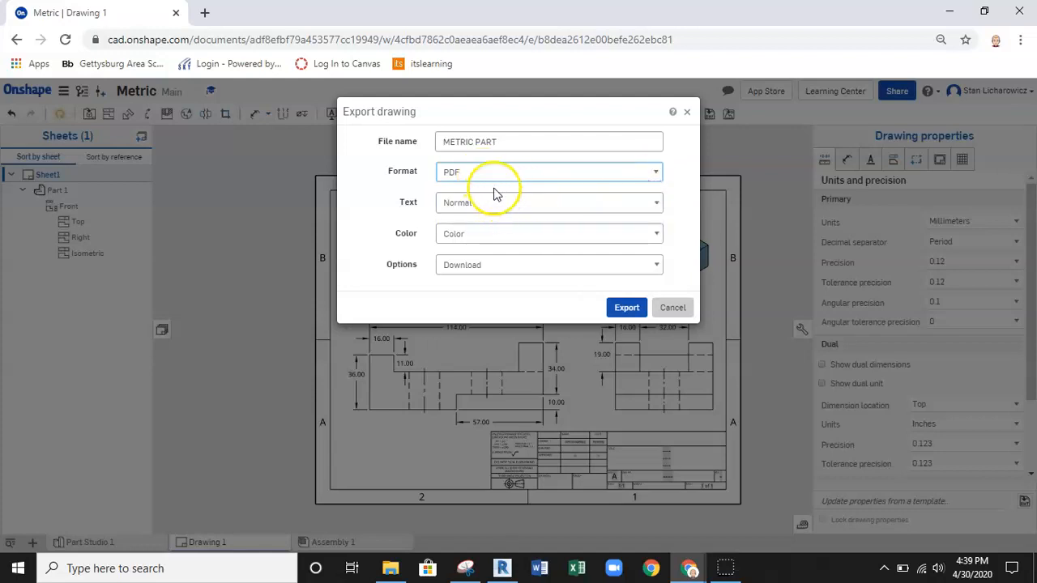
{"action": "left_click", "coordinate": [624, 309]}
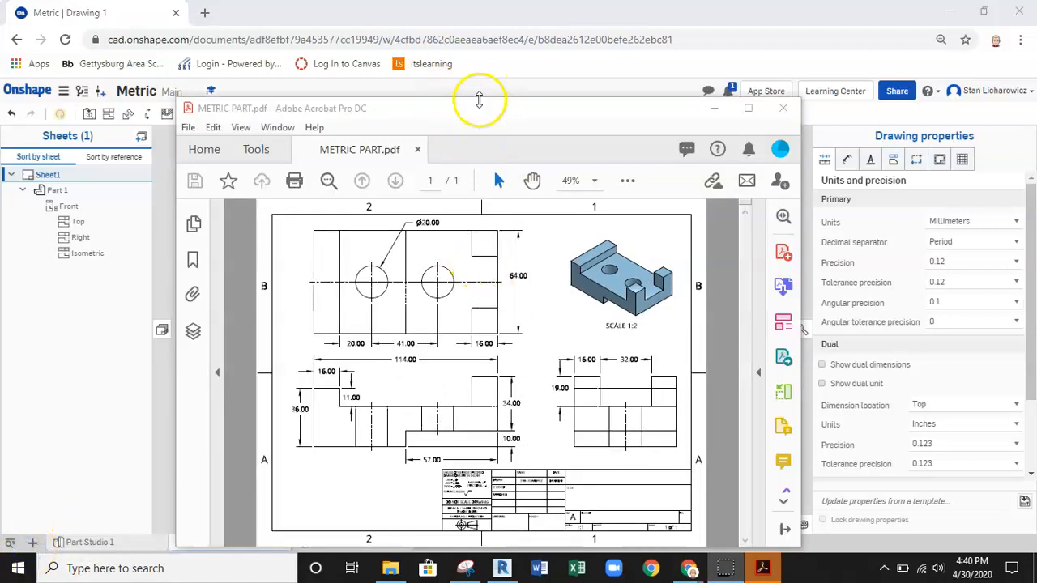
Review the exported METRIC PART.pdf in a widened Adobe Acrobat window with page thumbnails shown, and minimize it.
{"action": "left_click_drag", "start_coordinate": [498, 109], "coordinate": [502, 75]}
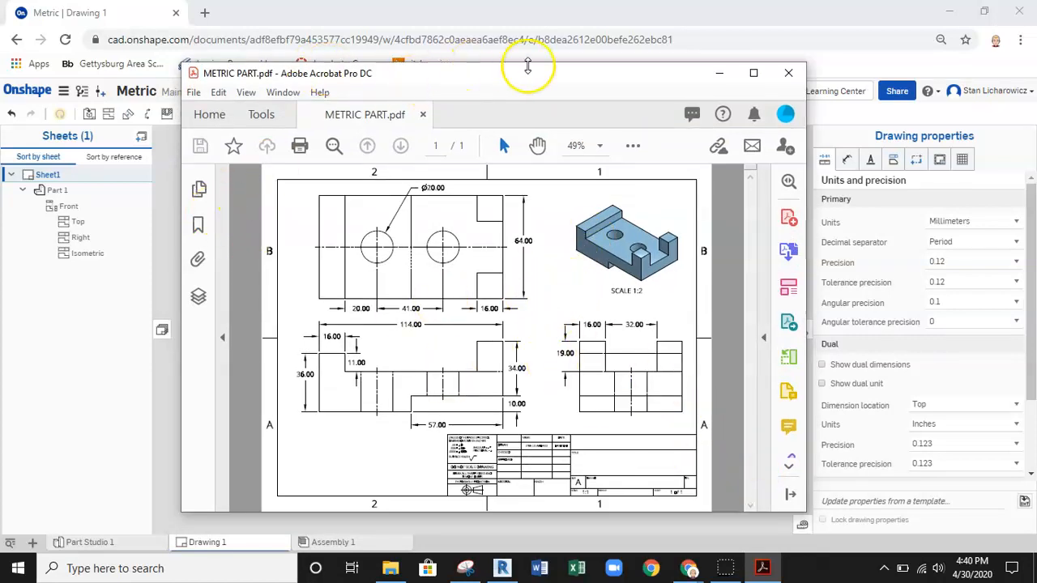
{"action": "left_click_drag", "start_coordinate": [521, 62], "coordinate": [521, 9]}
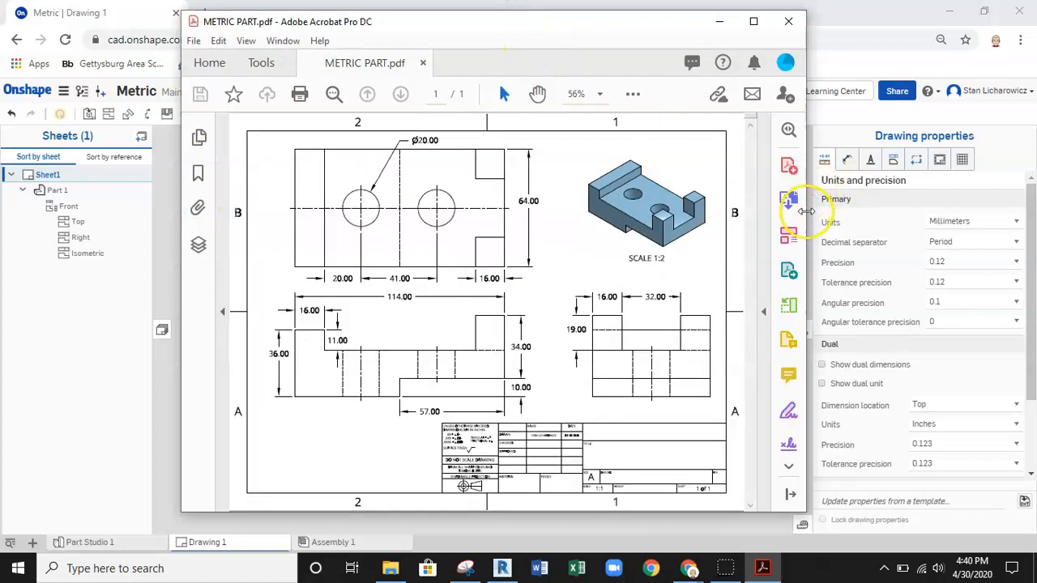
{"action": "left_click_drag", "start_coordinate": [806, 207], "coordinate": [924, 206]}
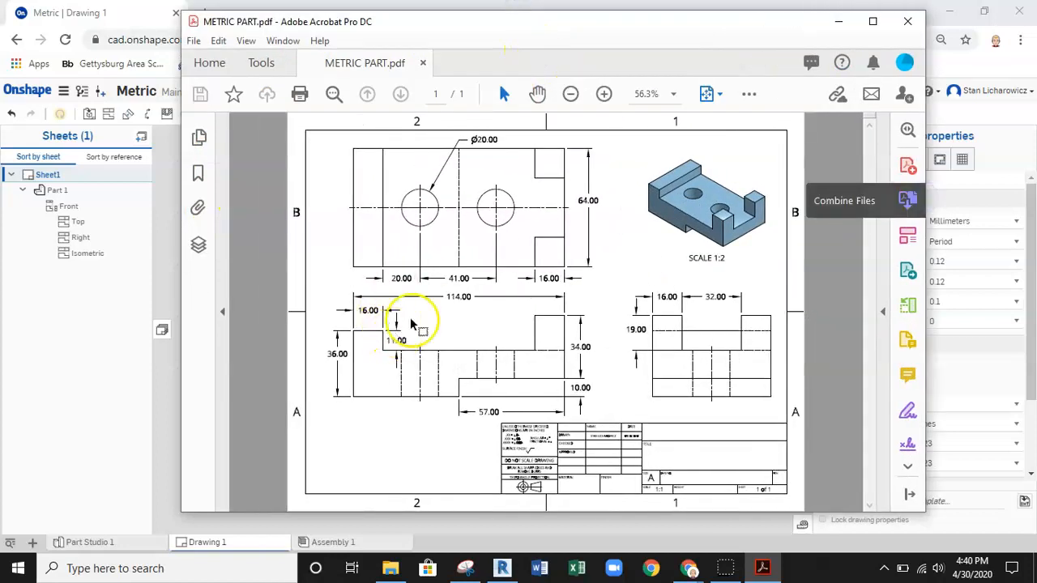
{"action": "left_click", "coordinate": [200, 137]}
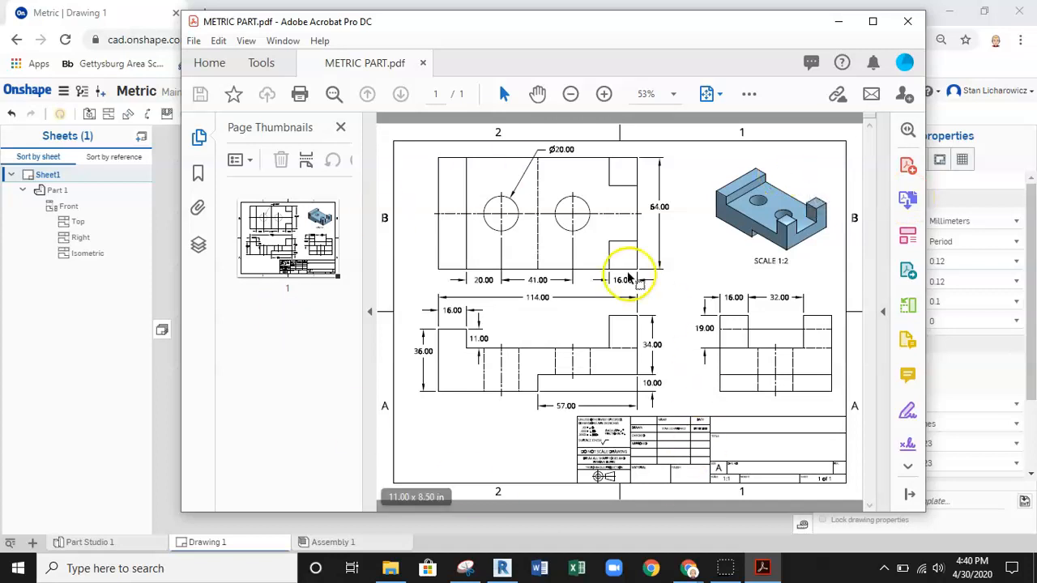
{"action": "left_click_drag", "start_coordinate": [579, 29], "coordinate": [479, 46]}
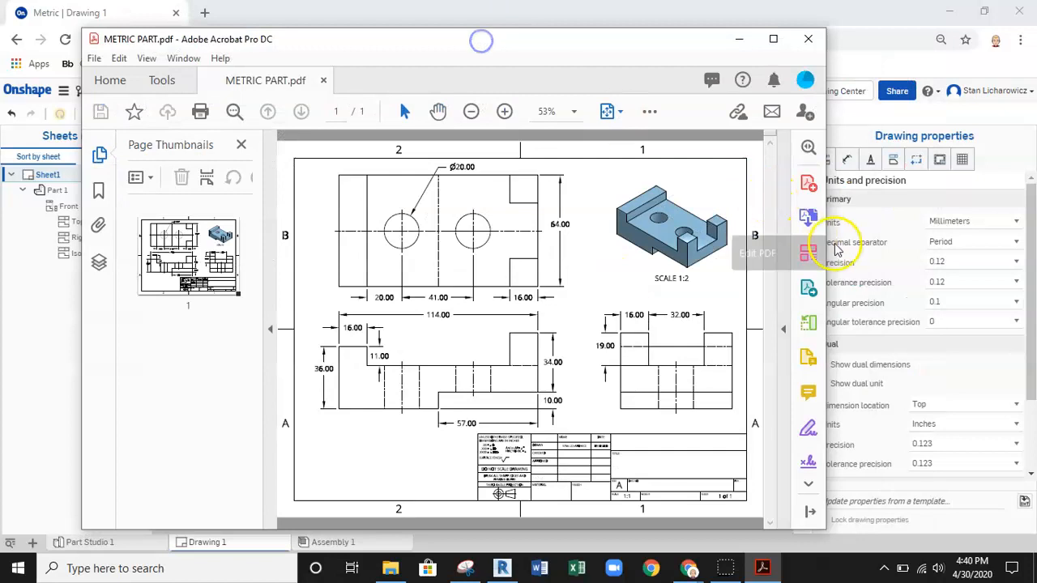
{"action": "left_click_drag", "start_coordinate": [839, 224], "coordinate": [899, 224]}
{"action": "left_click", "coordinate": [621, 43]}
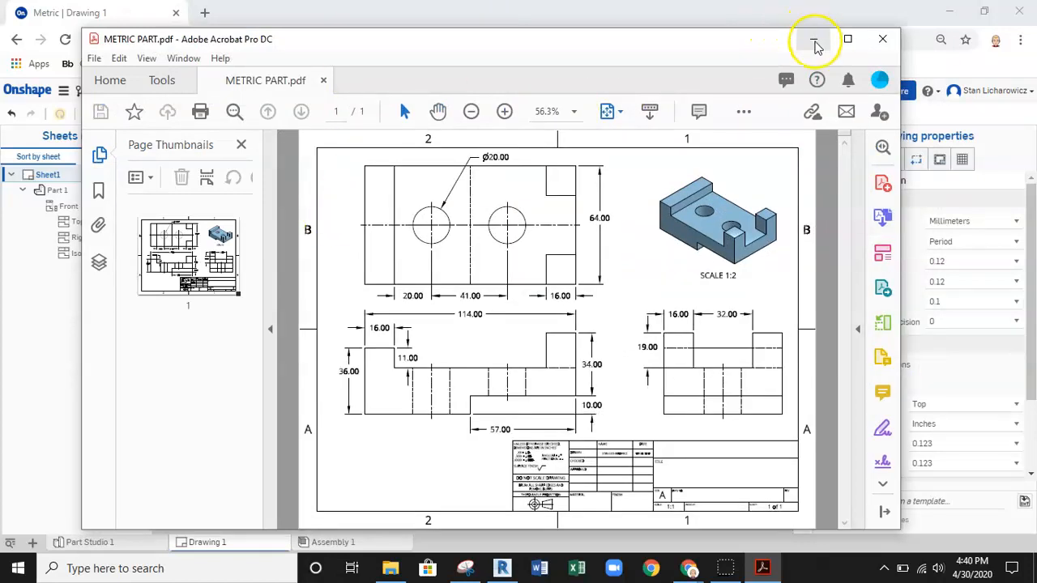
{"action": "left_click", "coordinate": [814, 39]}
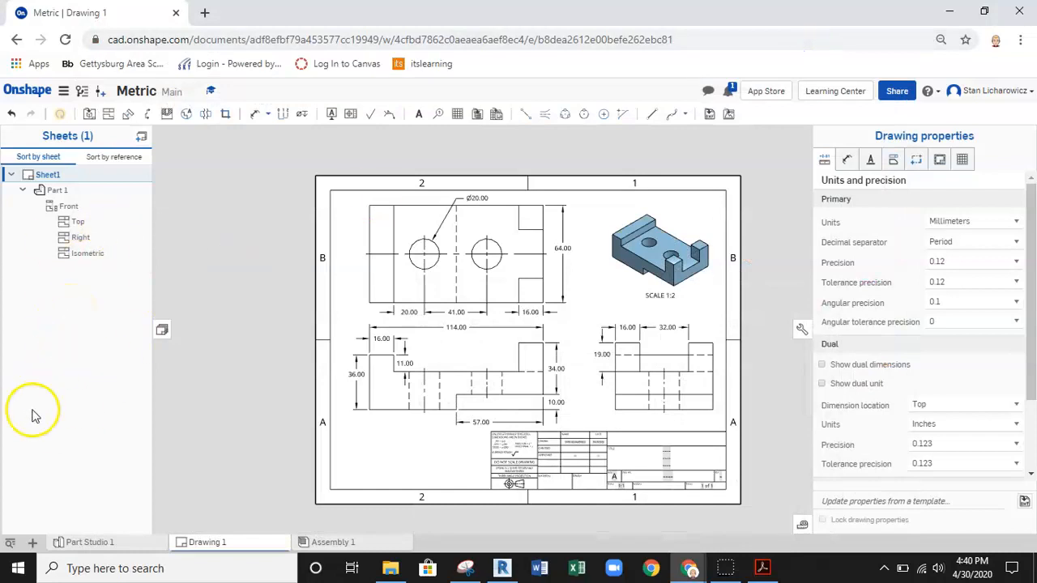
{"action": "left_click", "coordinate": [32, 542]}
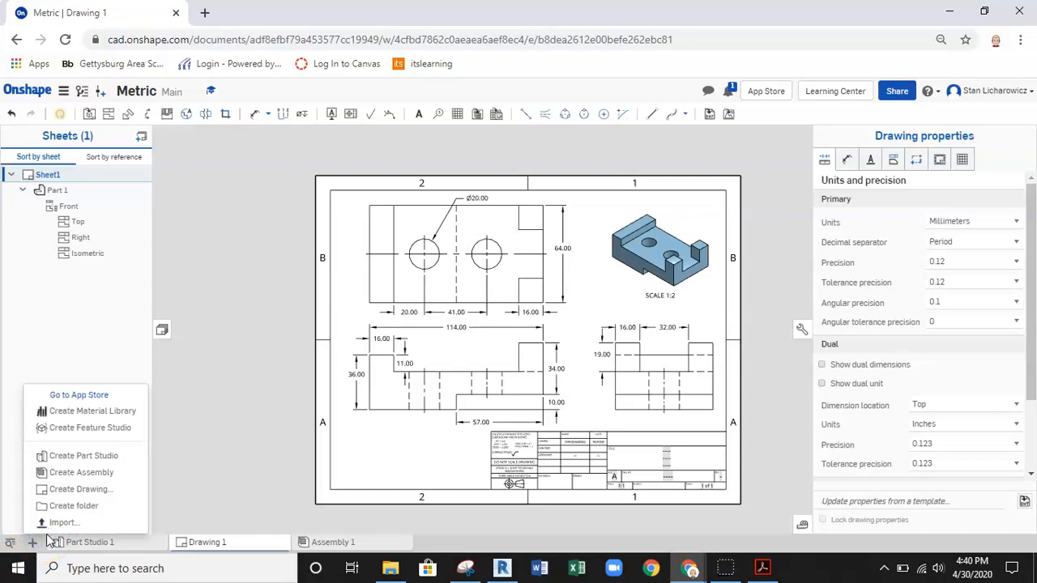
{"action": "left_click", "coordinate": [49, 526]}
{"action": "left_click", "coordinate": [58, 293]}
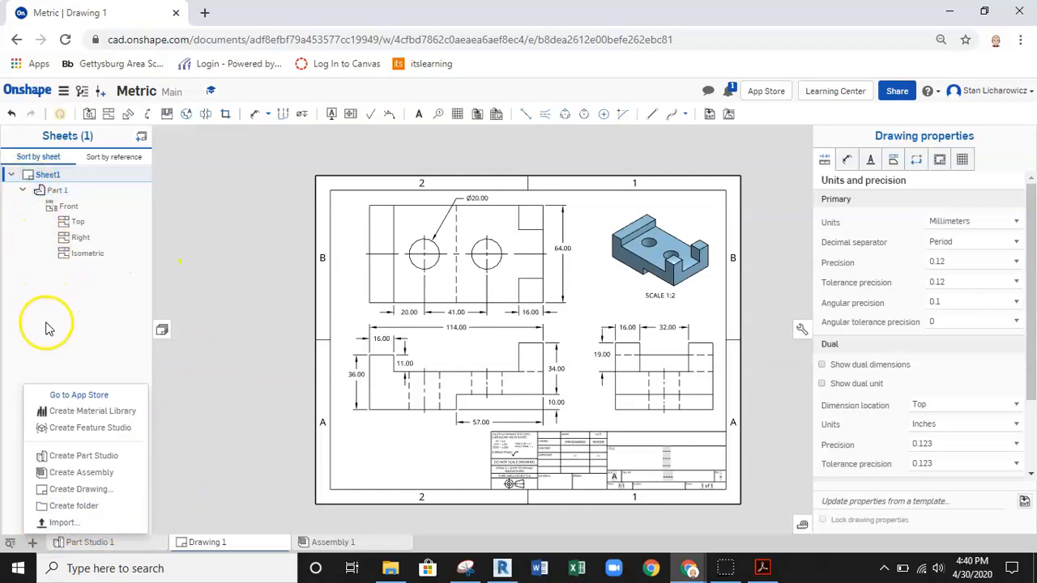
Add a second sheet to the drawing and compare its title block with the one on Sheet1.
{"action": "left_click", "coordinate": [141, 139]}
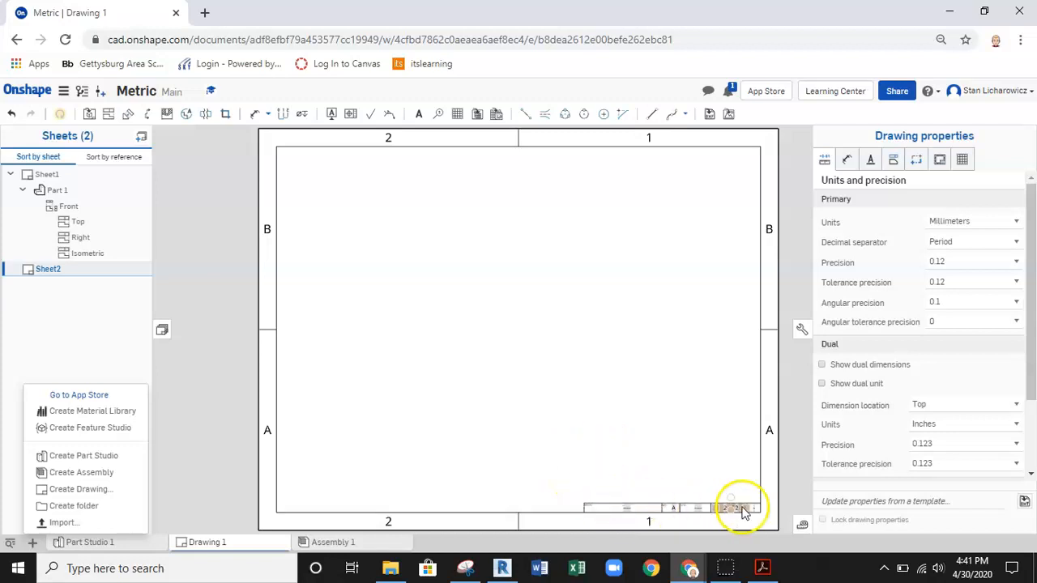
{"action": "left_click", "coordinate": [53, 191]}
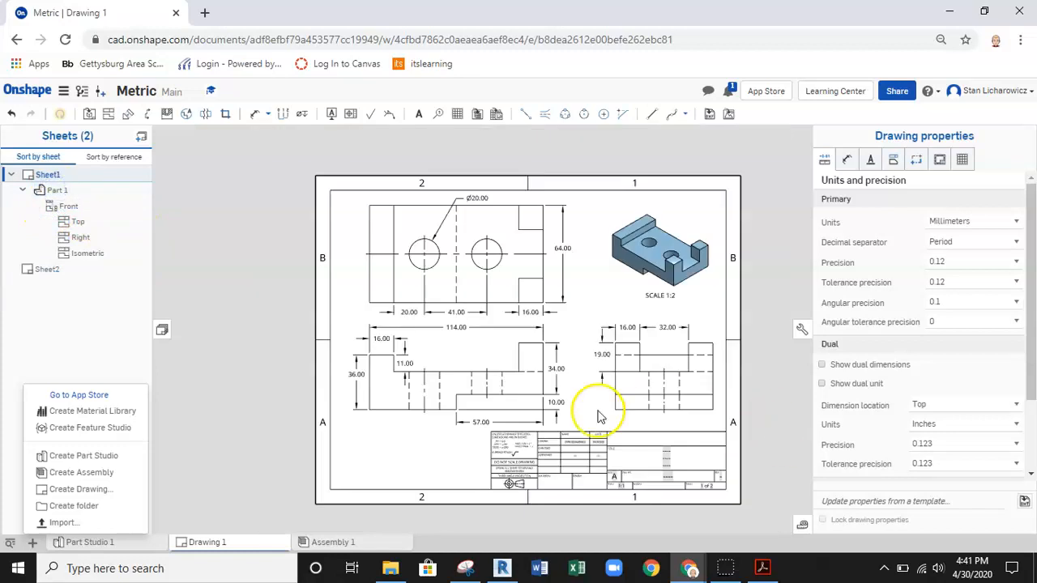
{"action": "left_click", "coordinate": [44, 271]}
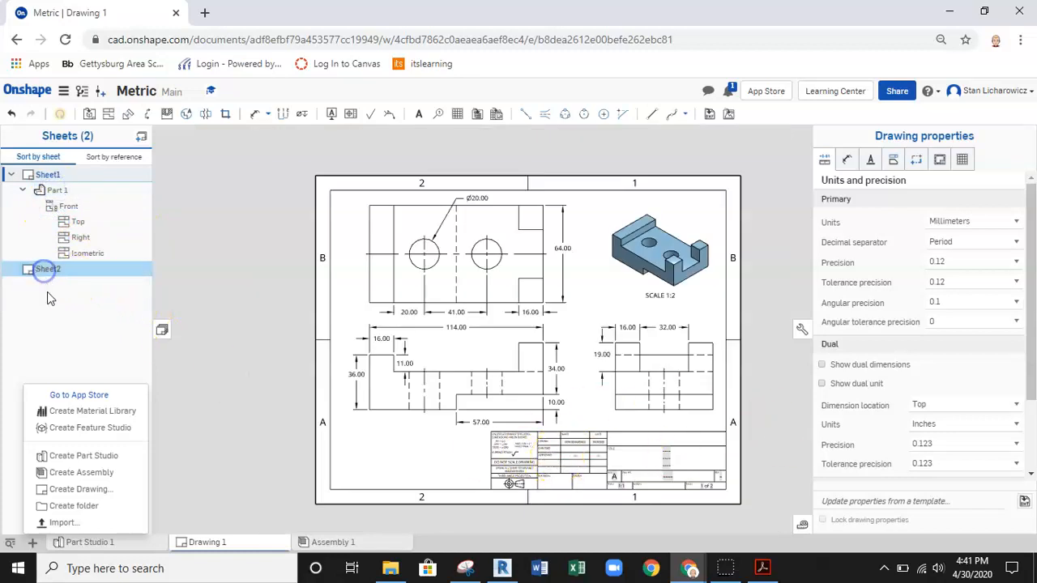